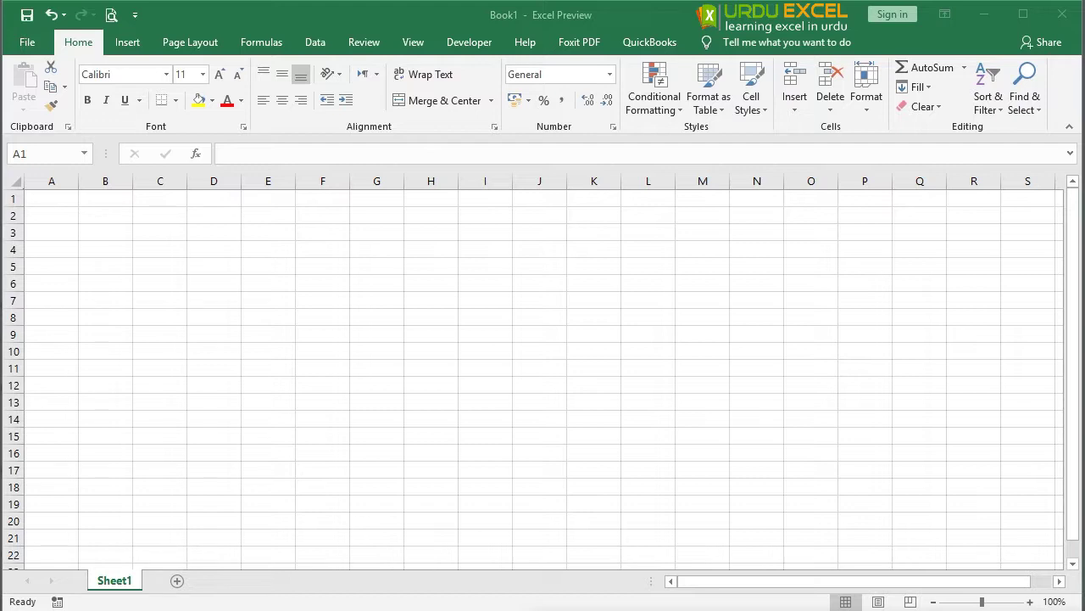
# - Rename Sheet1 to SUM
pyautogui.doubleClick(119, 584)
pyautogui.write('su')
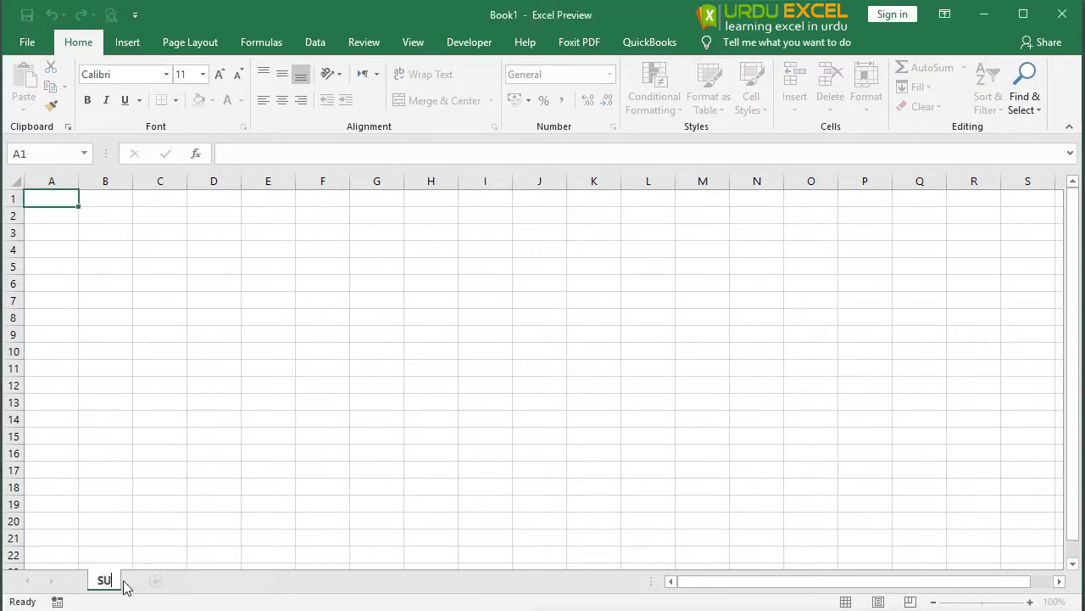
pyautogui.write('M')
pyautogui.click(66, 197)
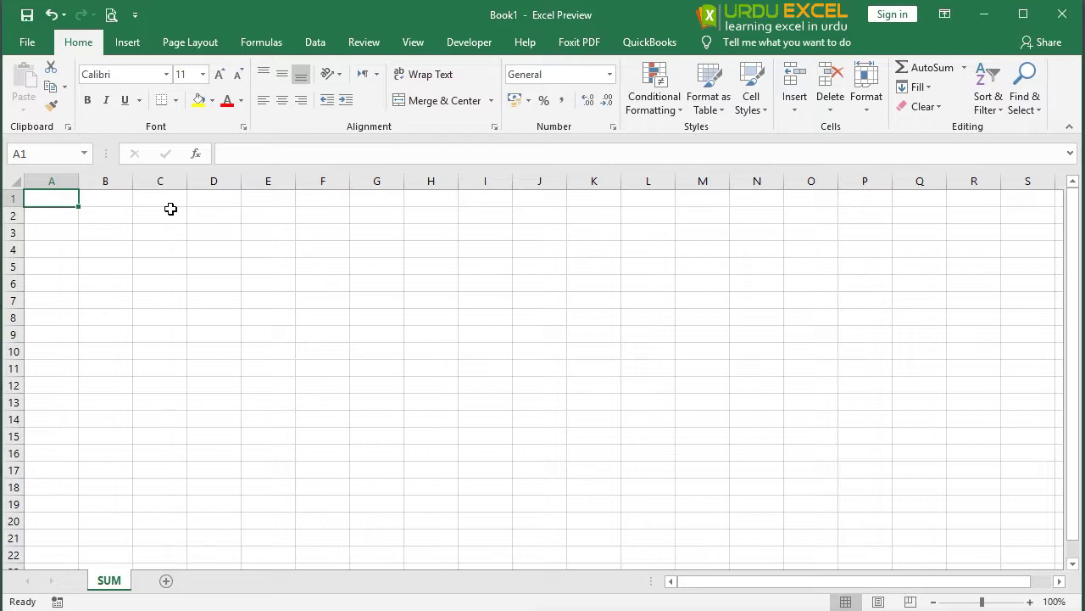
# - Enter 10, 20, 30, 40, 50, 60, 70 down cells A1:A7
pyautogui.write('10')
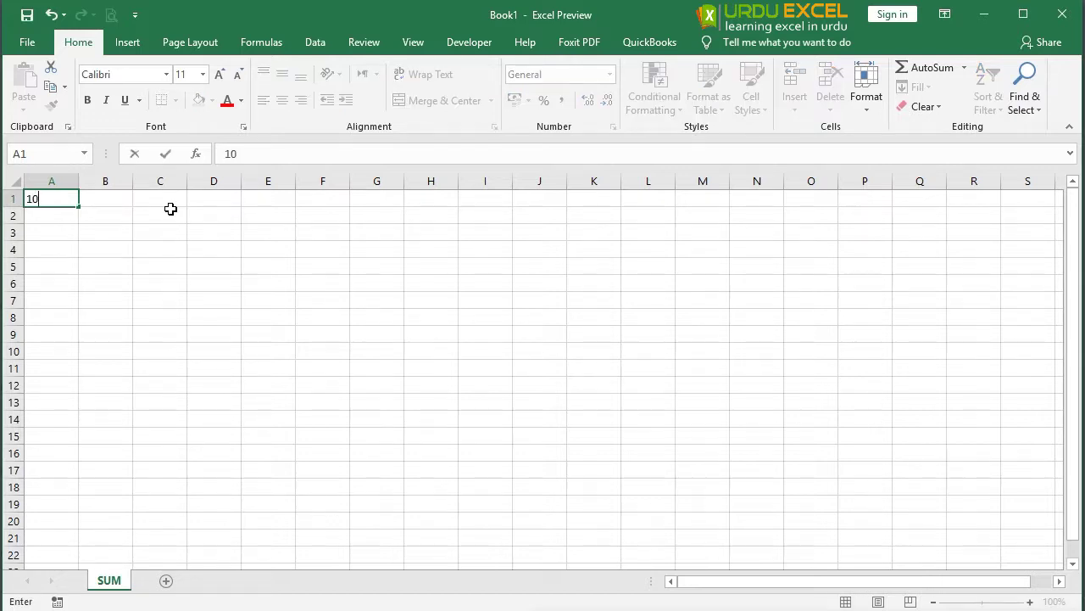
pyautogui.press('Return')
pyautogui.write('20')
pyautogui.press('Return')
pyautogui.write('30')
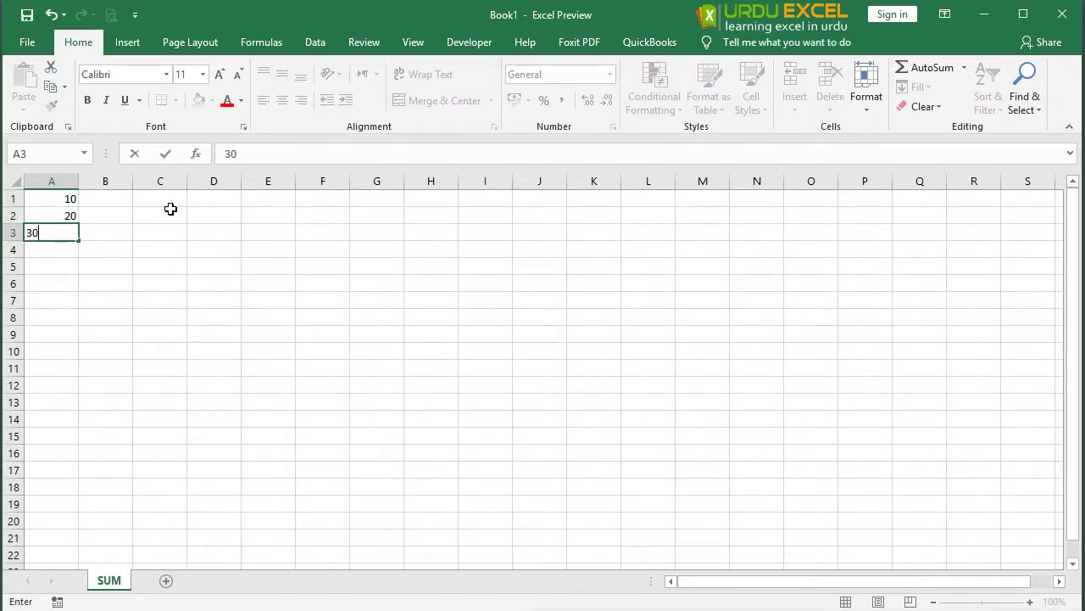
pyautogui.press('Return')
pyautogui.write('40')
pyautogui.press('Return')
pyautogui.write('50')
pyautogui.press('Return')
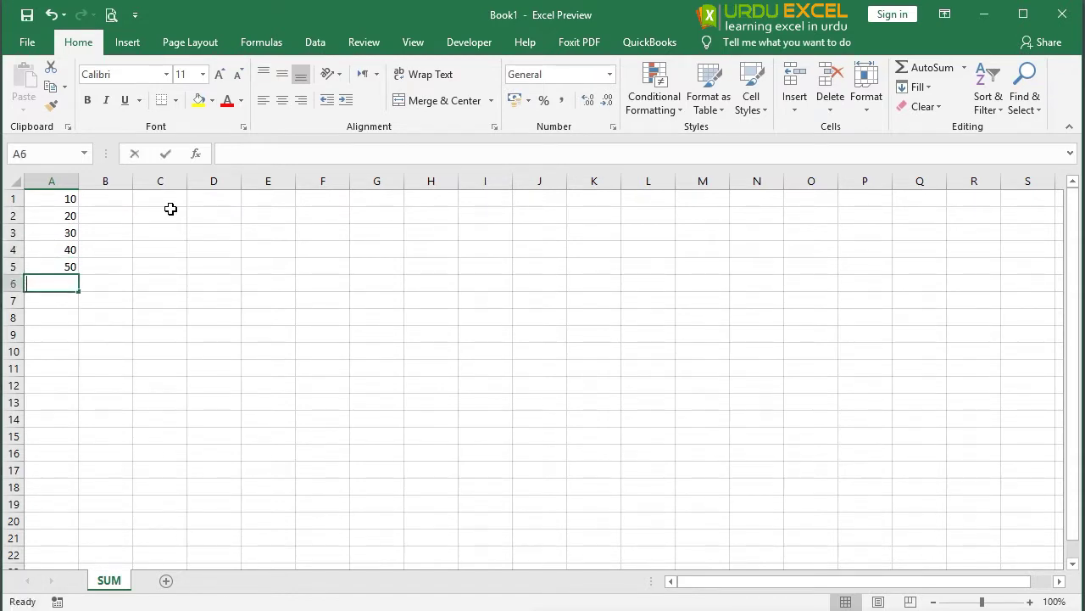
pyautogui.write('60')
pyautogui.press('Return')
pyautogui.write('70')
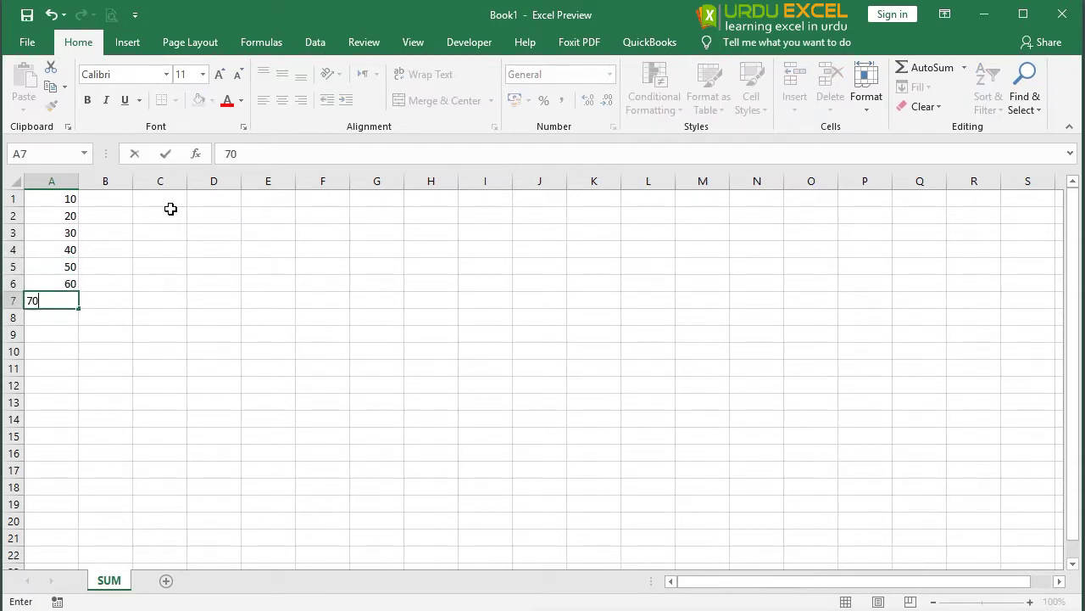
pyautogui.press('Return')
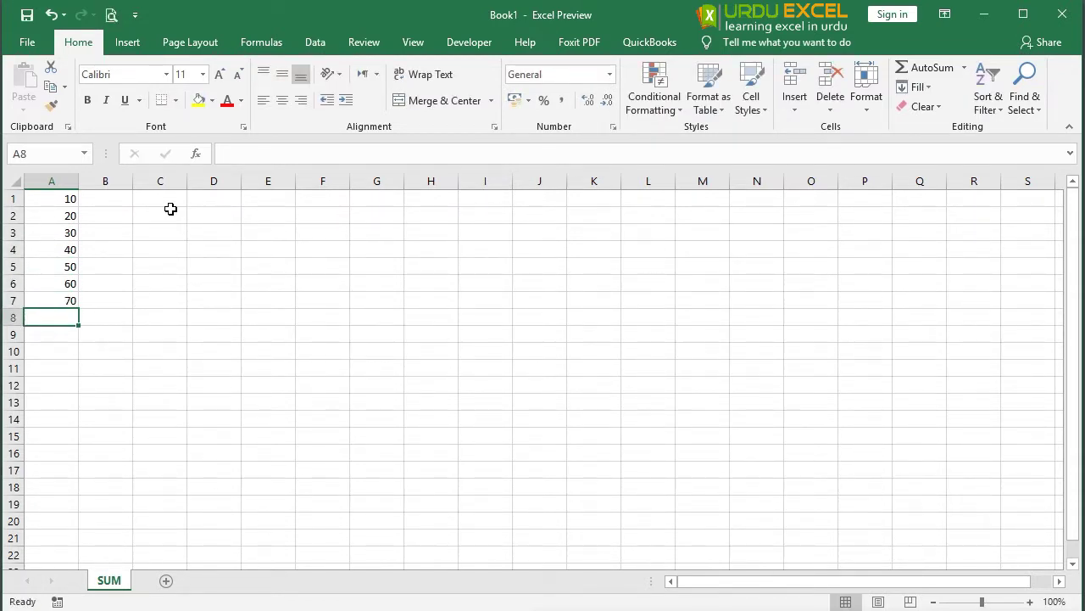
pyautogui.press('Return')
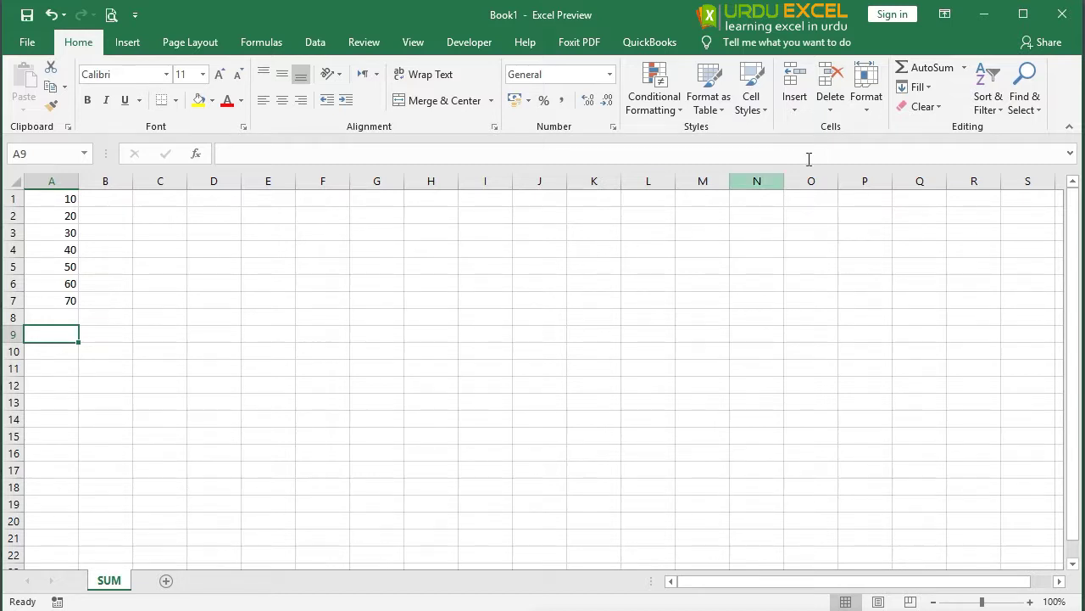
# - AutoSum column A into A9 as =SUM(A1:A8), showing 280
pyautogui.click(935, 69)
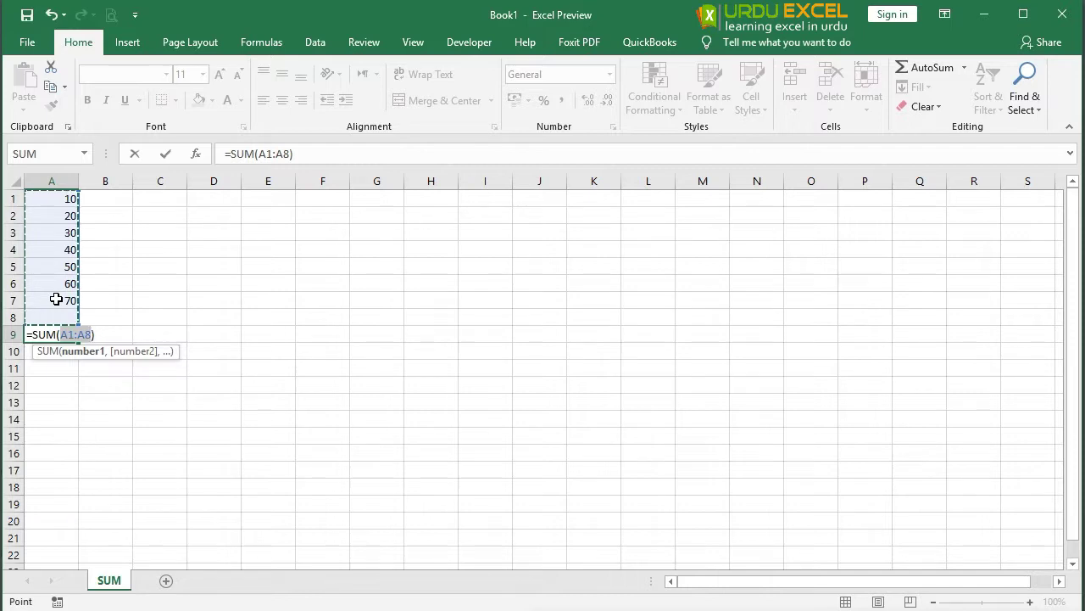
pyautogui.press('Return')
pyautogui.click(57, 334)
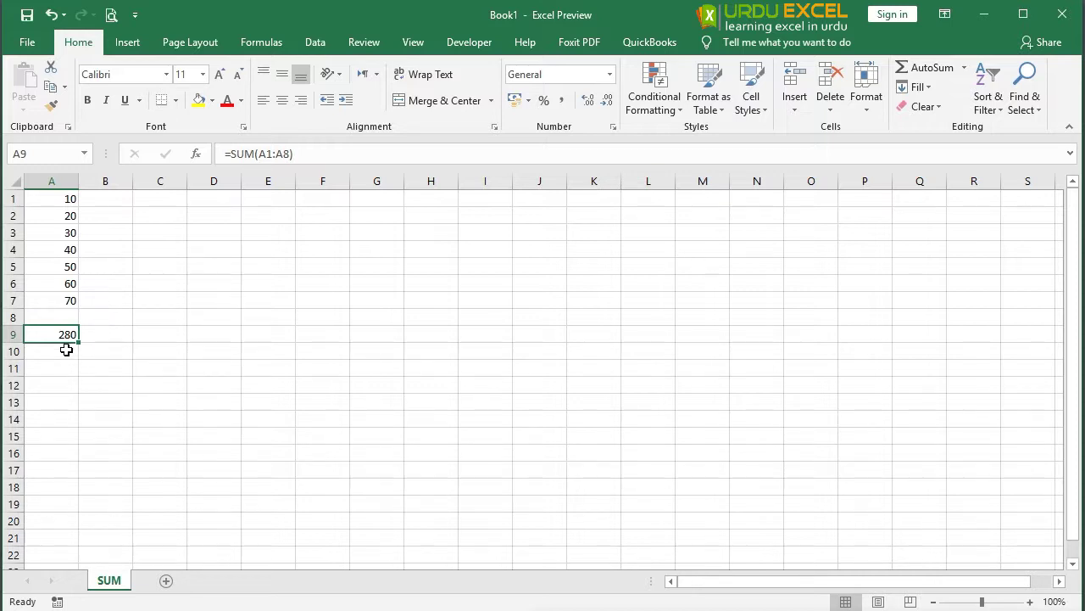
# - Copy the values 10–70 from A1:A7 into B1:B7
pyautogui.click(97, 337)
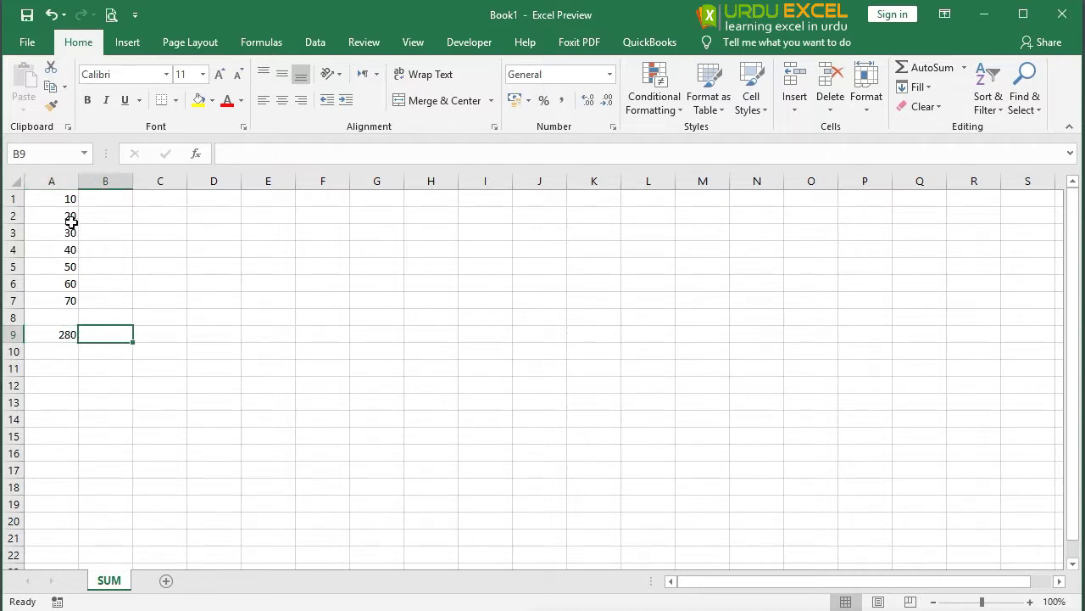
pyautogui.moveTo(69, 202); pyautogui.dragTo(68, 300)
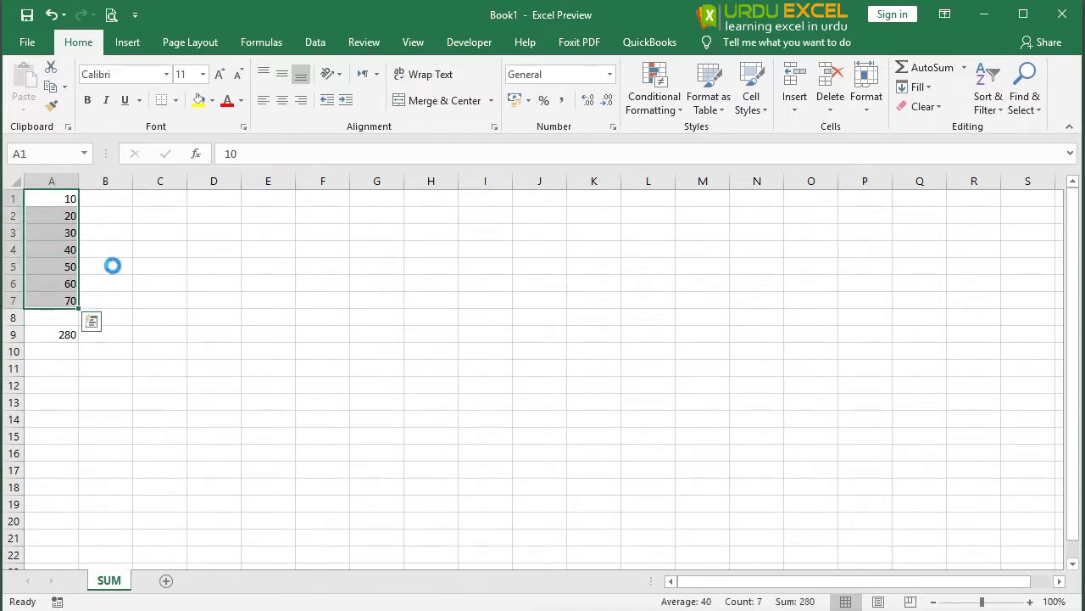
pyautogui.hotkey('ctrl', 'c')
pyautogui.click(124, 203)
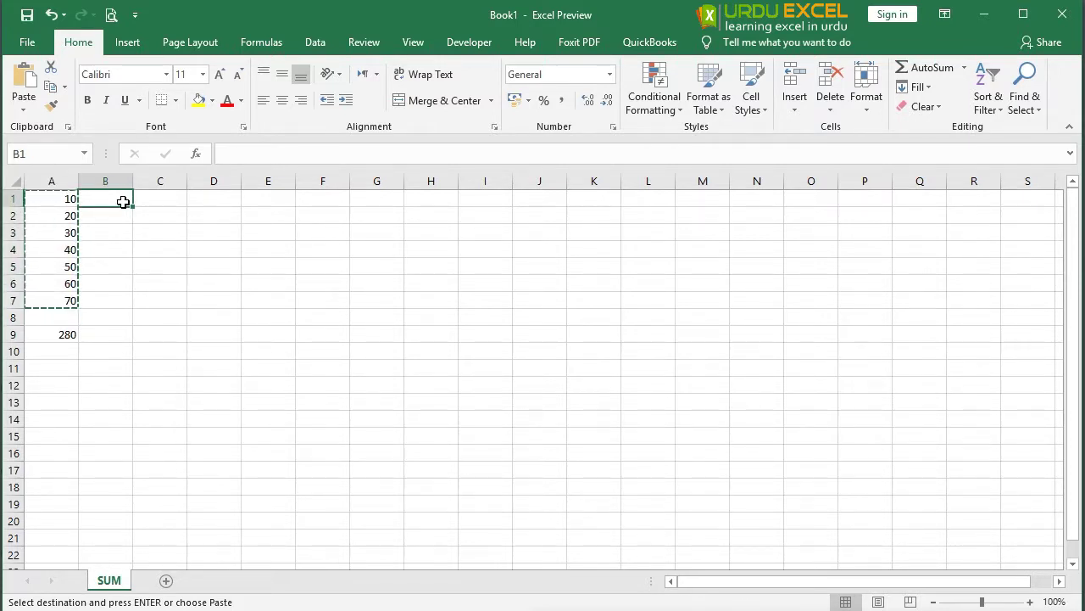
pyautogui.hotkey('ctrl', 'v')
pyautogui.press('Escape')
# - Enter =SUM(B1:B7) in B9, totalling 280
pyautogui.click(114, 334)
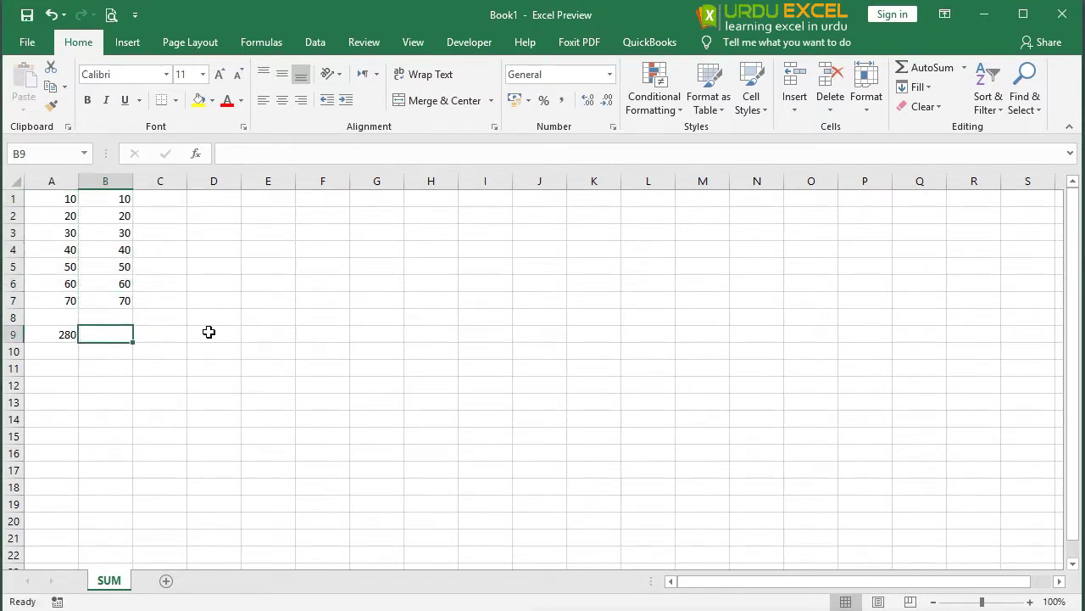
pyautogui.write('=')
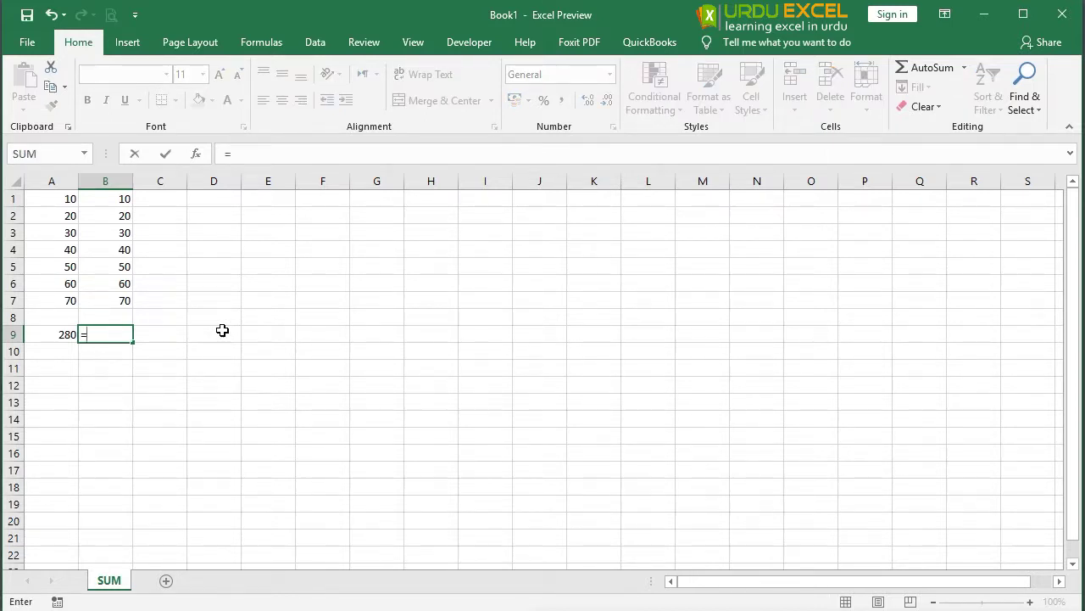
pyautogui.write('s')
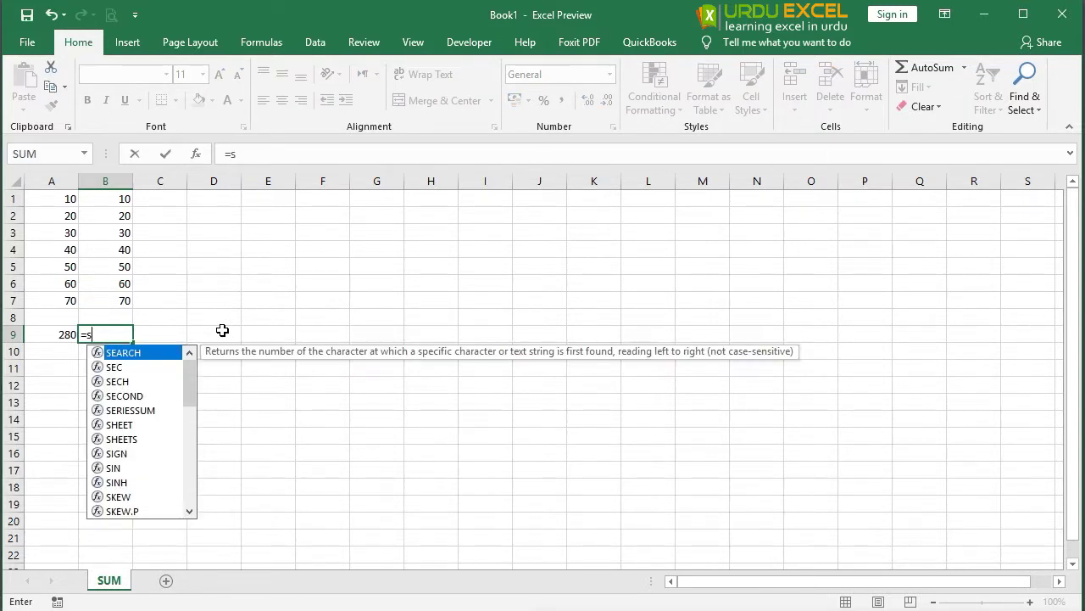
pyautogui.write('um')
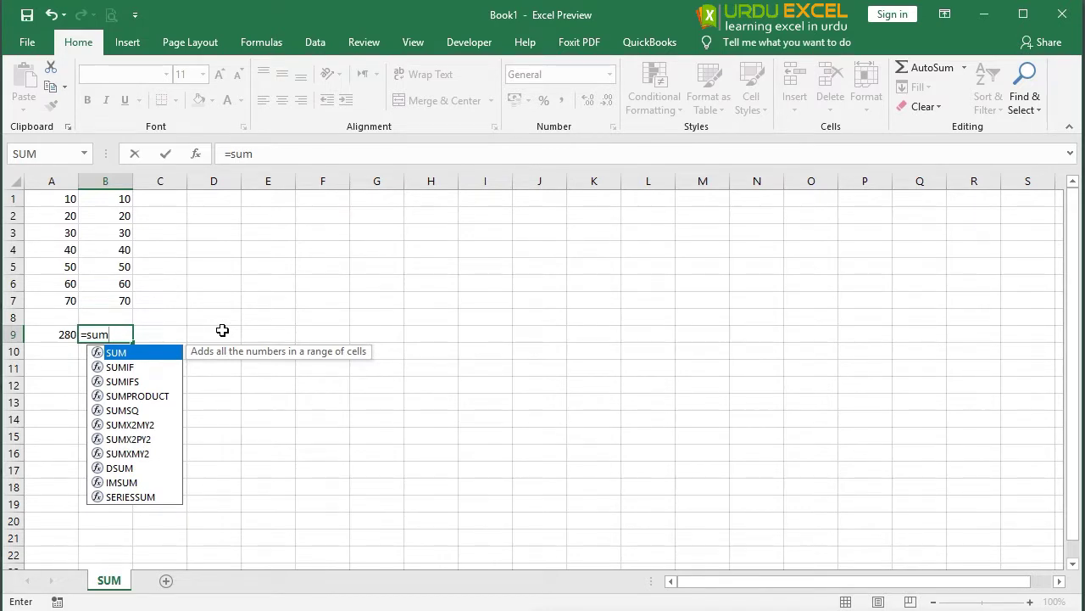
pyautogui.press('Tab')
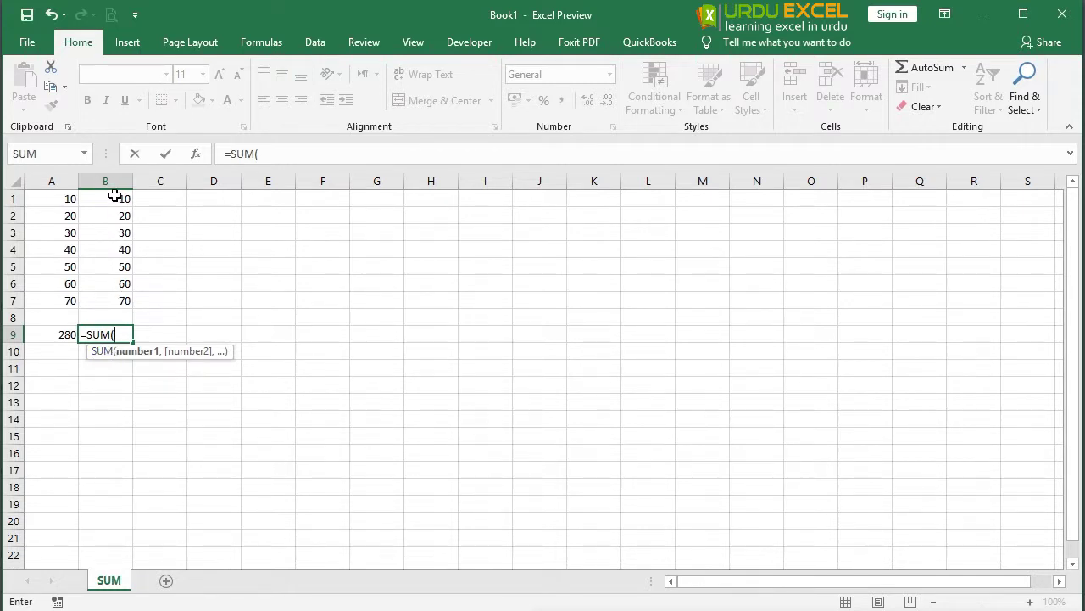
pyautogui.moveTo(114, 197); pyautogui.dragTo(124, 300)
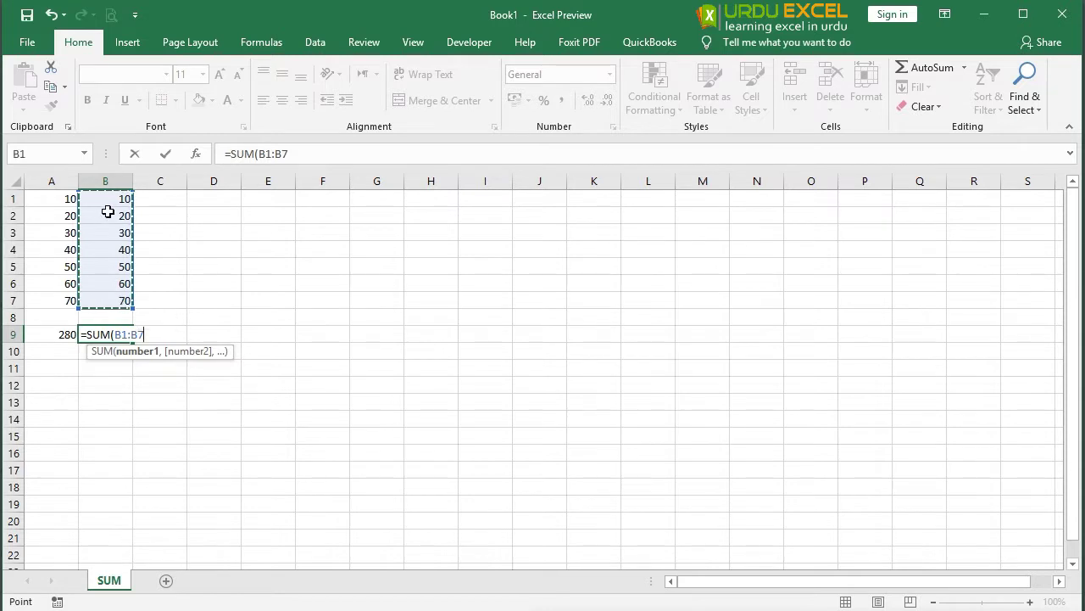
pyautogui.moveTo(122, 199); pyautogui.dragTo(121, 300)
pyautogui.press('Return')
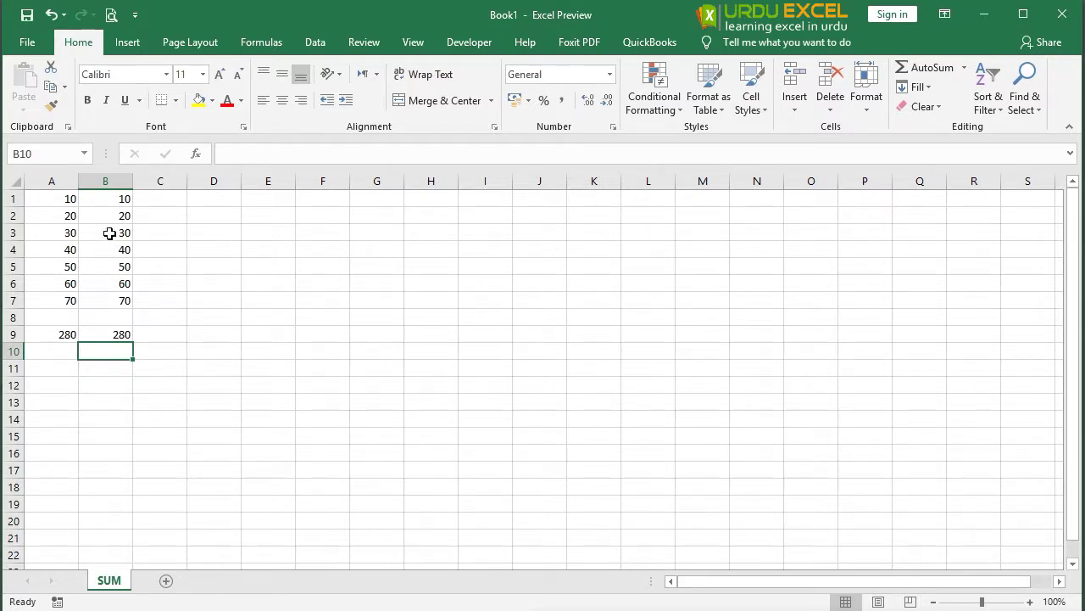
# - Copy the values in B1:B7 into D1:D7
pyautogui.moveTo(116, 200); pyautogui.dragTo(124, 297)
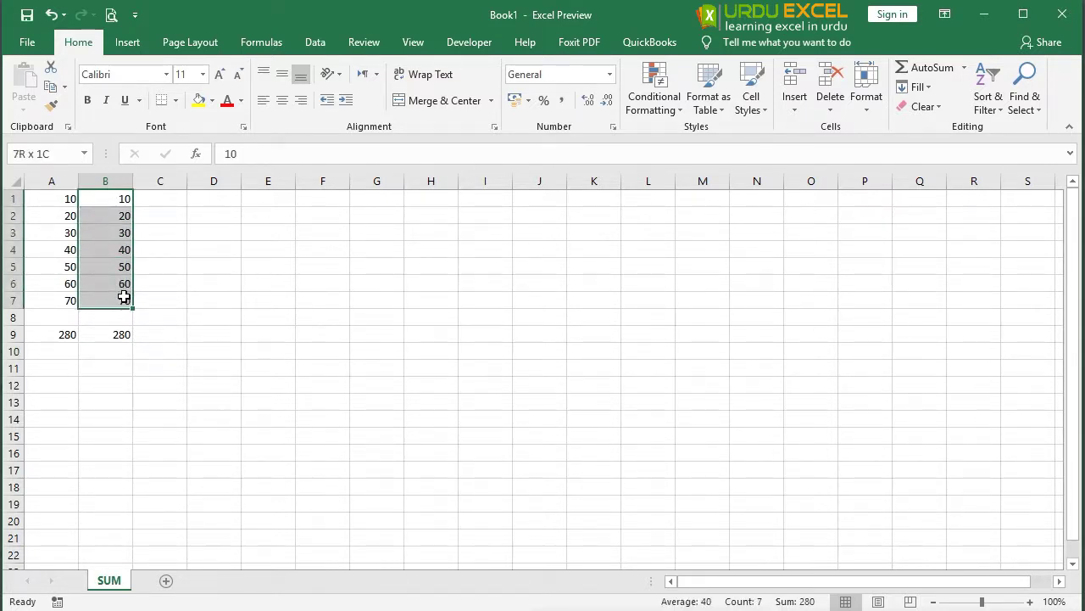
pyautogui.hotkey('ctrl', 'c')
pyautogui.click(220, 200)
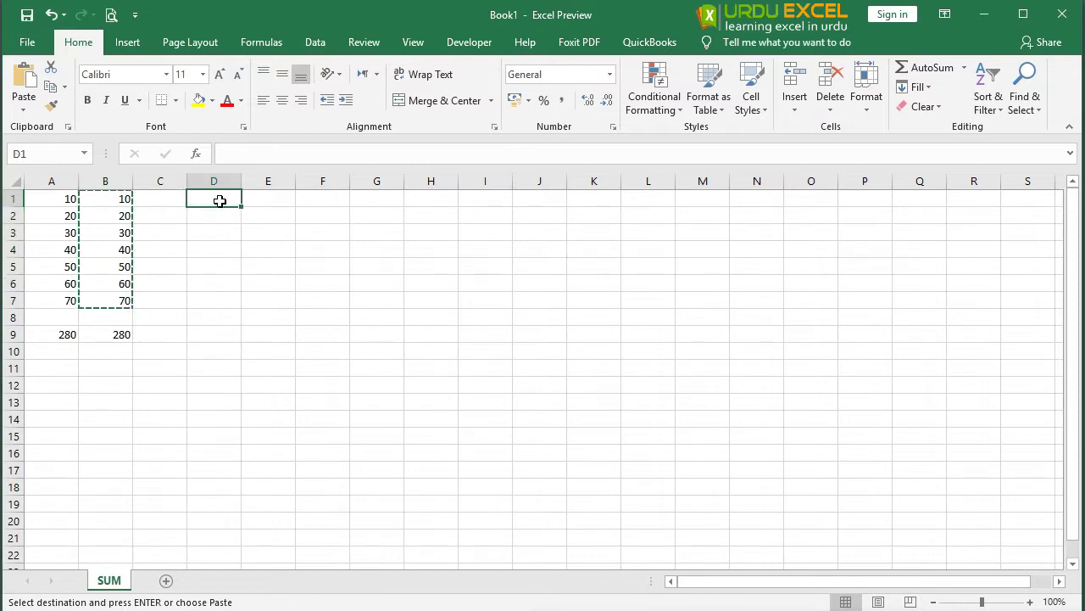
pyautogui.rightClick(220, 201)
pyautogui.click(280, 275)
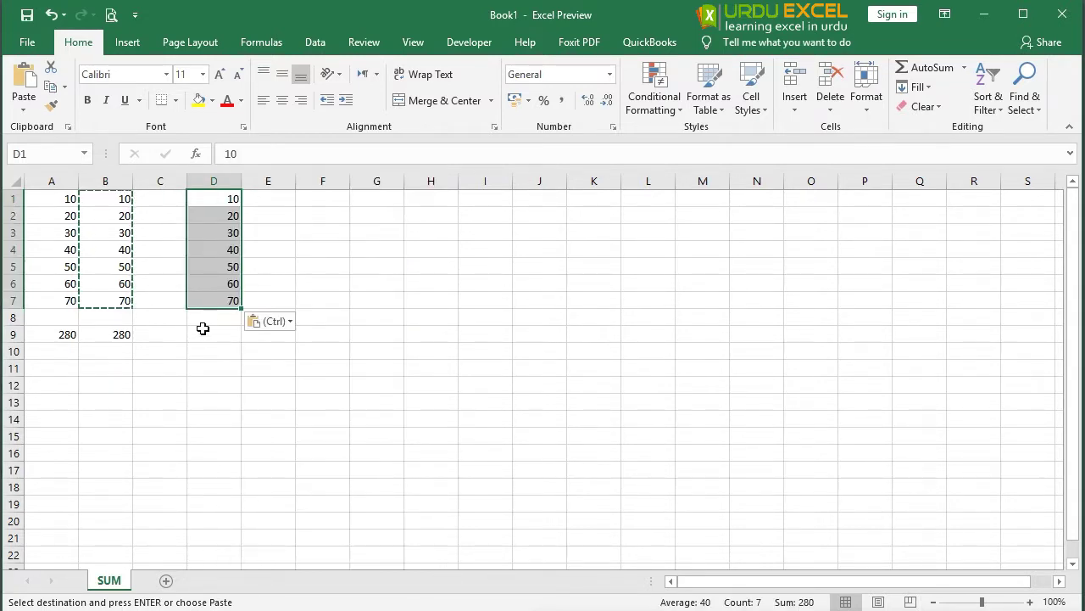
# - Enter =D1+D2+D3+D4+D5+D6+D7 in D9, totalling 280
pyautogui.click(209, 334)
pyautogui.press('Escape')
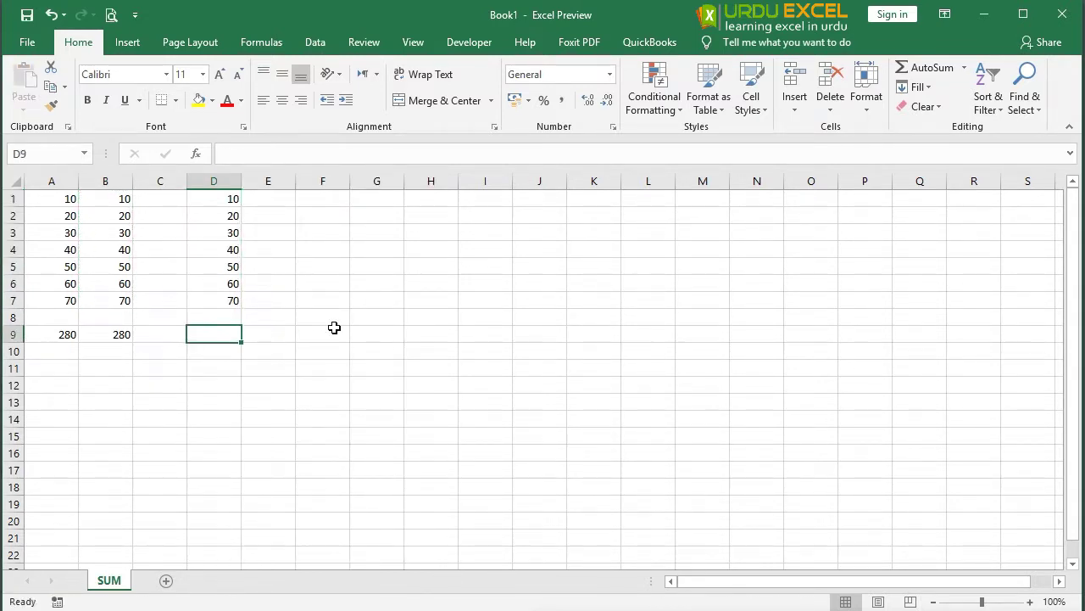
pyautogui.write('=')
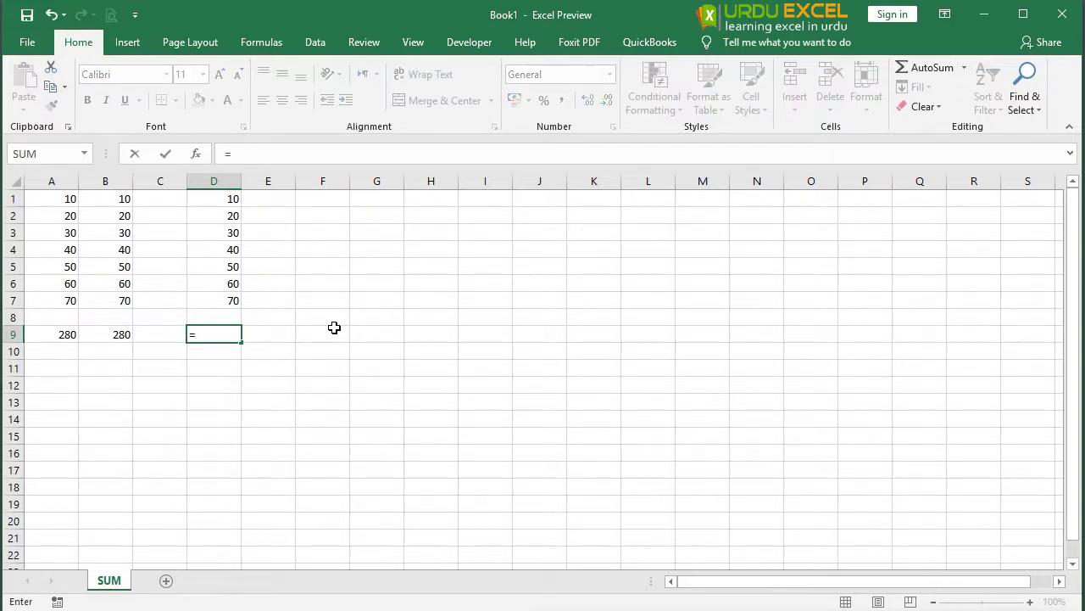
pyautogui.click(214, 202)
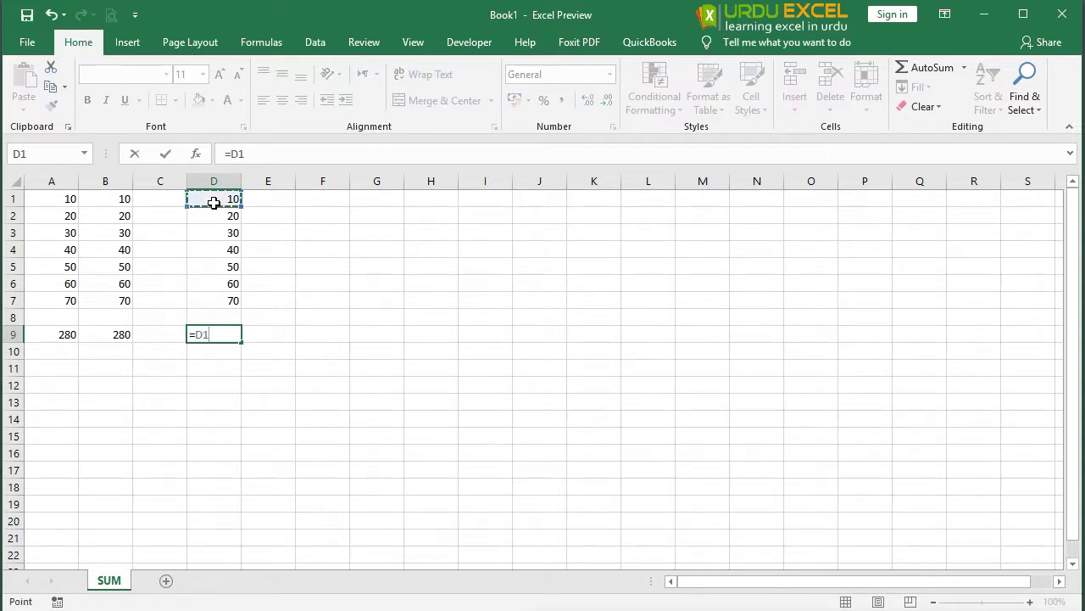
pyautogui.write('+')
pyautogui.click(220, 218)
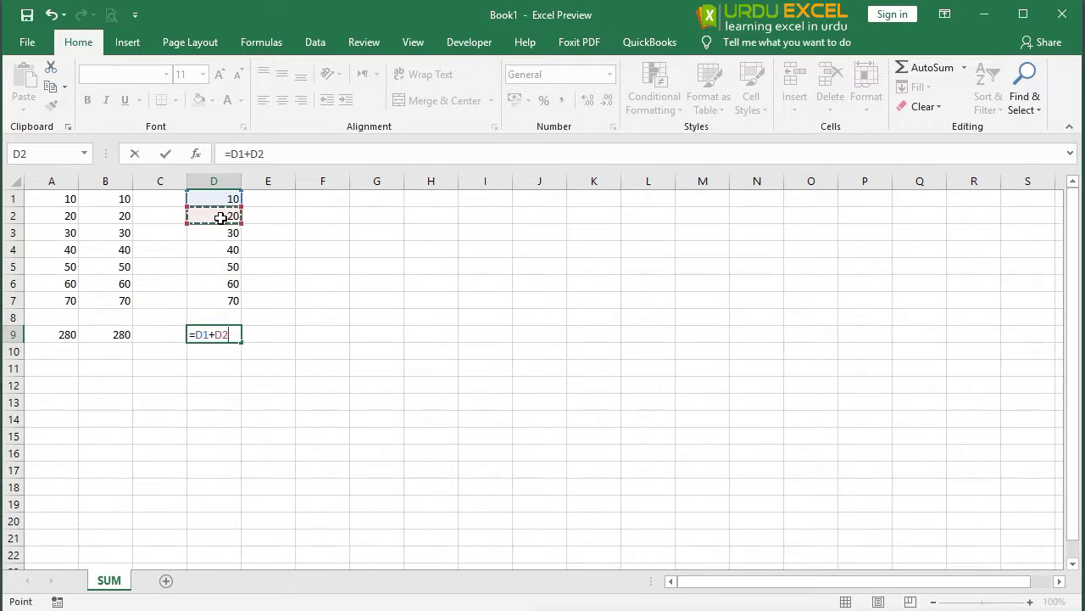
pyautogui.write('+')
pyautogui.click(228, 236)
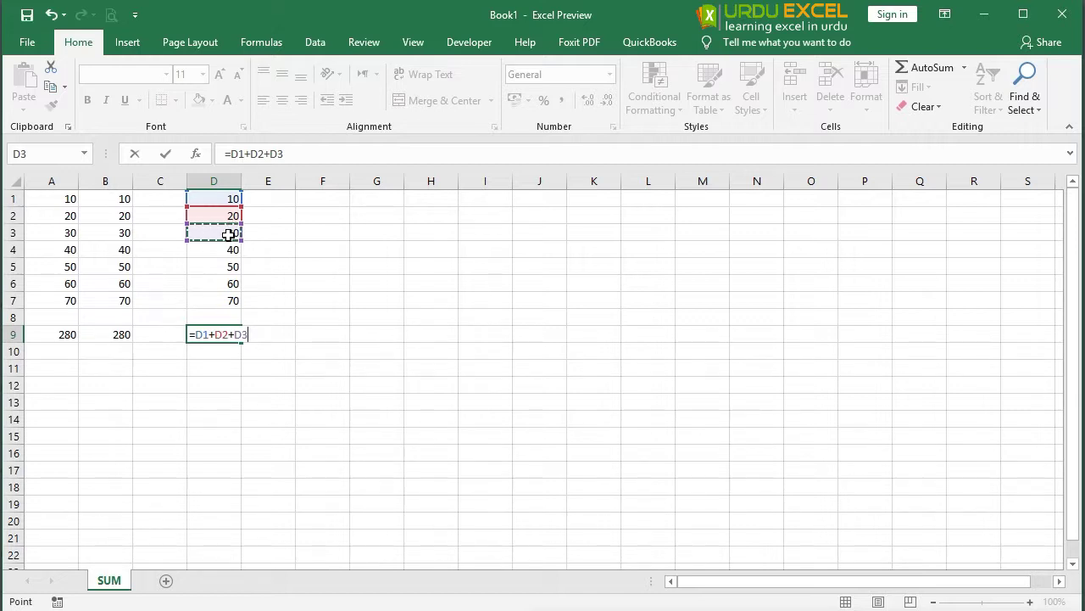
pyautogui.write('+')
pyautogui.click(227, 250)
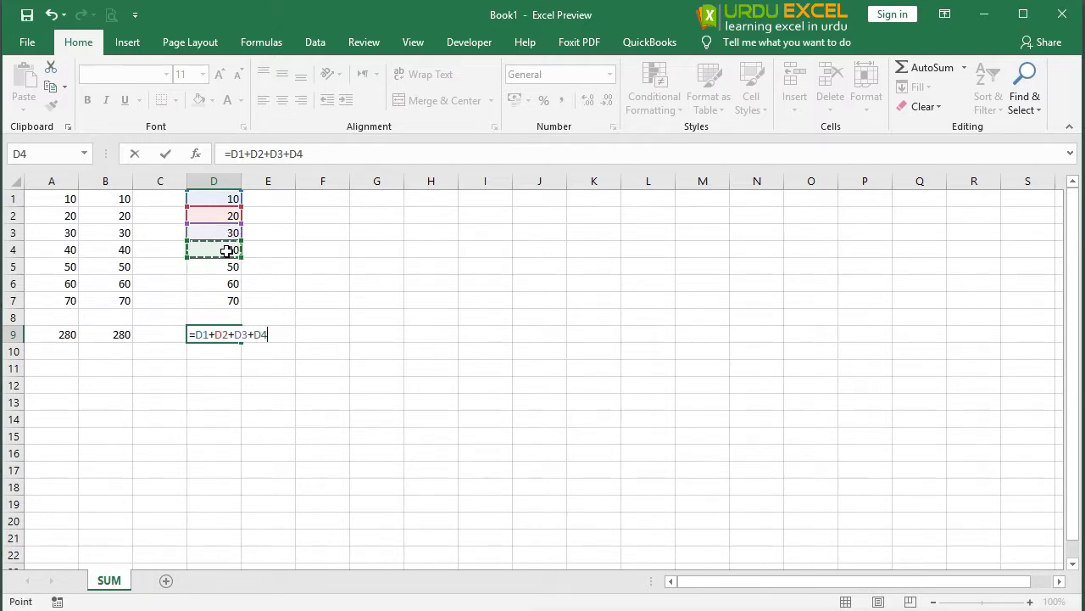
pyautogui.write('+')
pyautogui.click(232, 269)
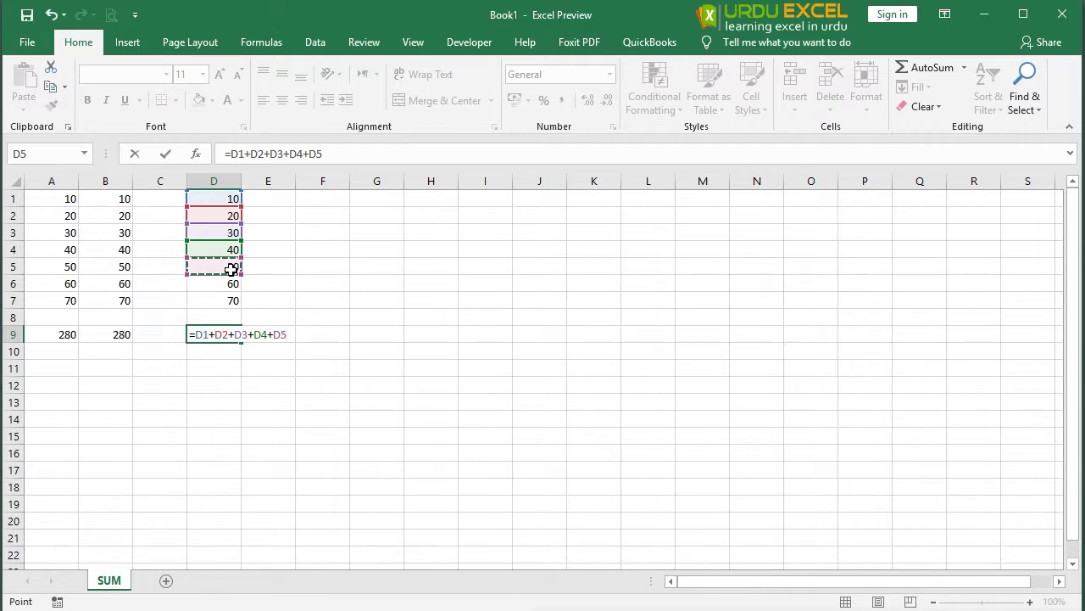
pyautogui.write('+')
pyautogui.click(221, 283)
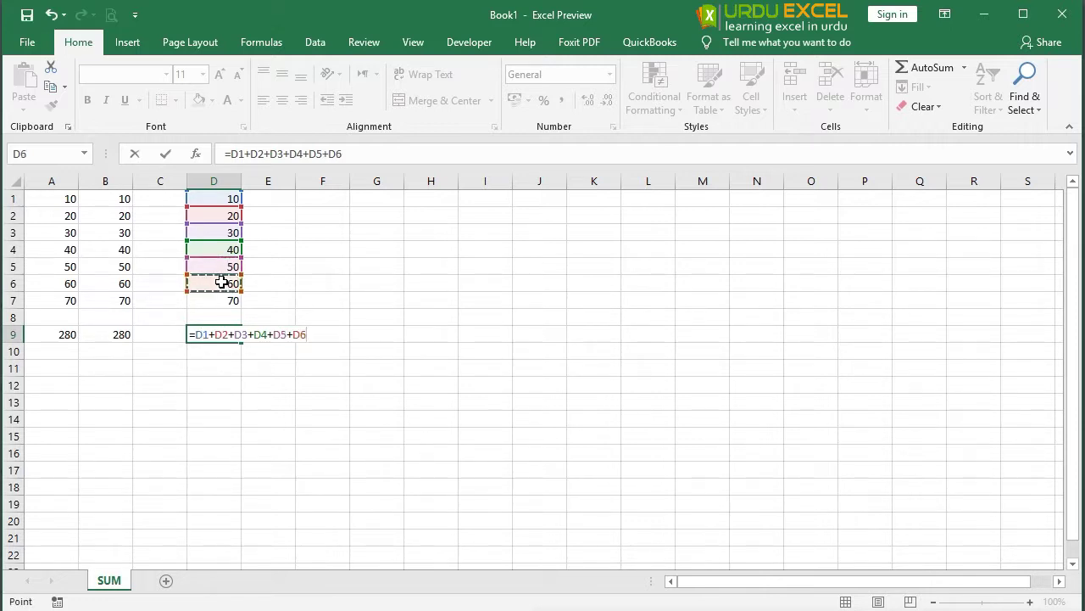
pyautogui.write('+')
pyautogui.click(225, 303)
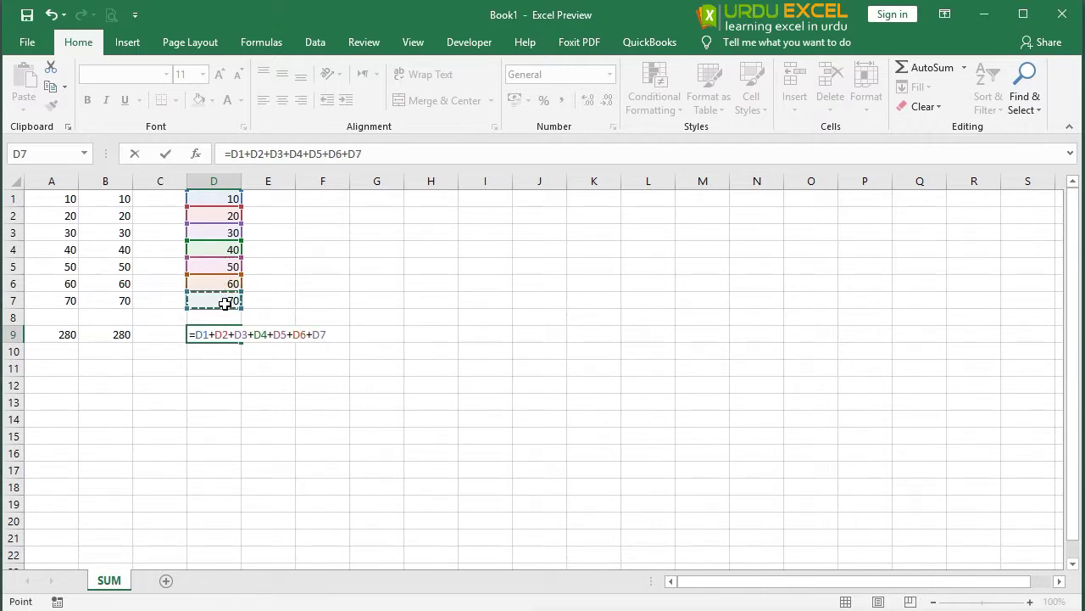
pyautogui.press('Return')
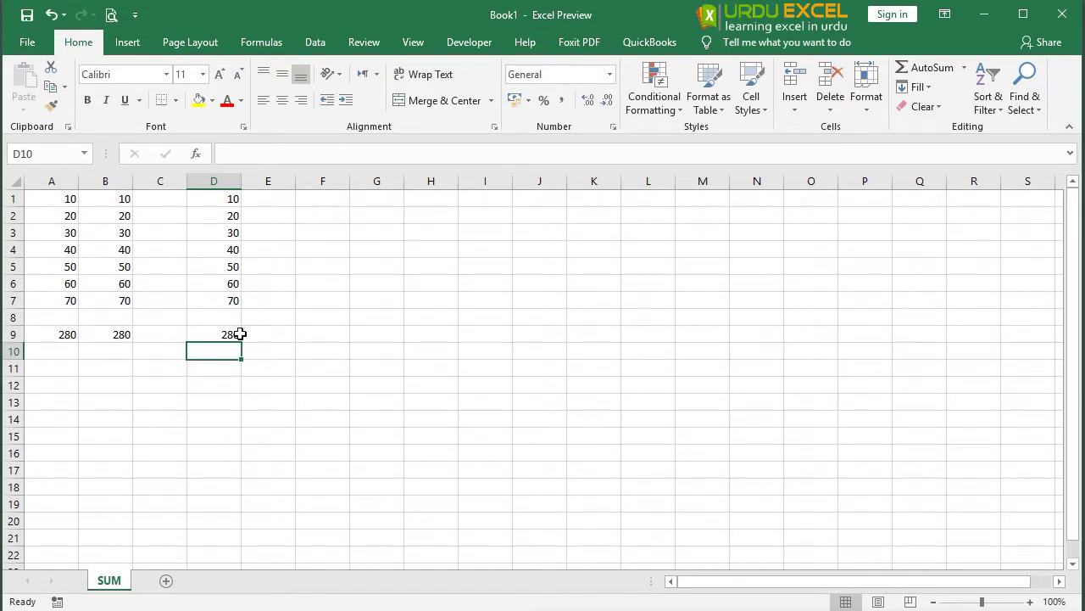
# - Duplicate the SUM sheet and name the copy SUMIF
pyautogui.rightClick(119, 583)
pyautogui.press('m')
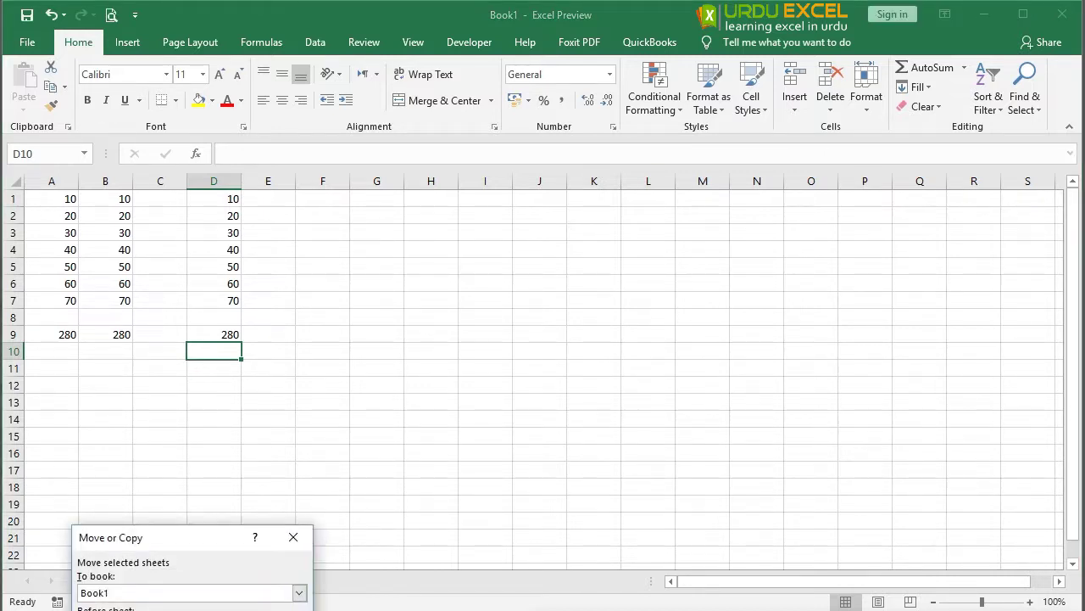
pyautogui.press('Return')
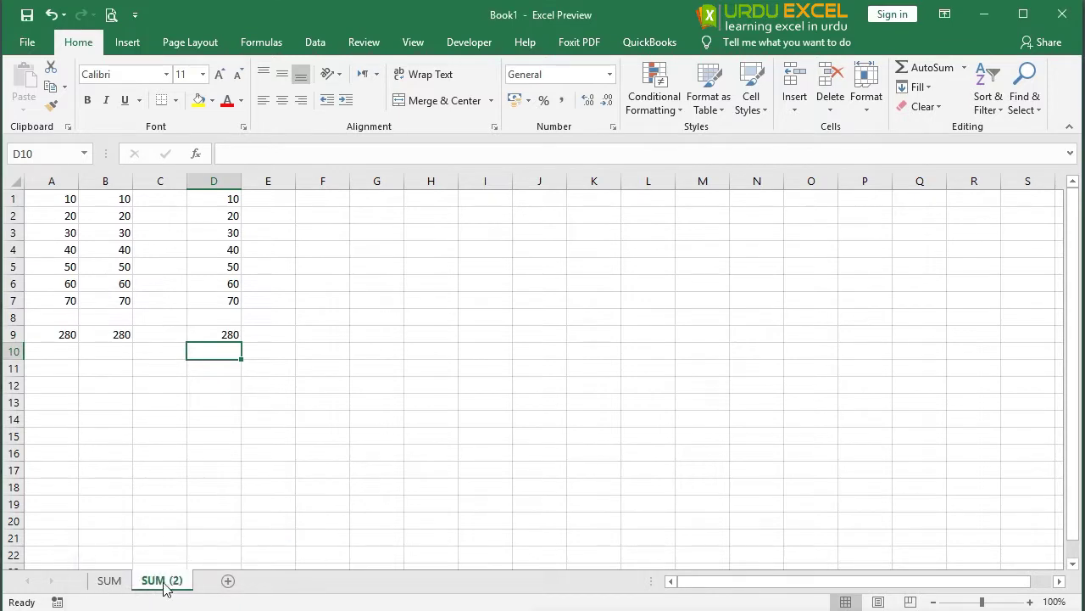
pyautogui.write('SUM')
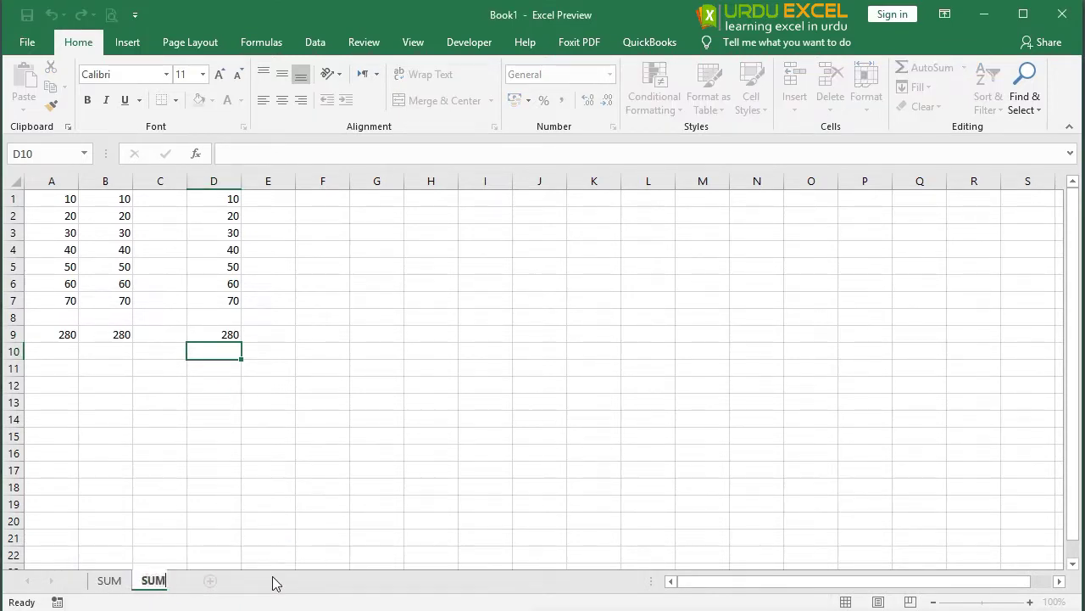
pyautogui.write('IF')
pyautogui.press('Return')
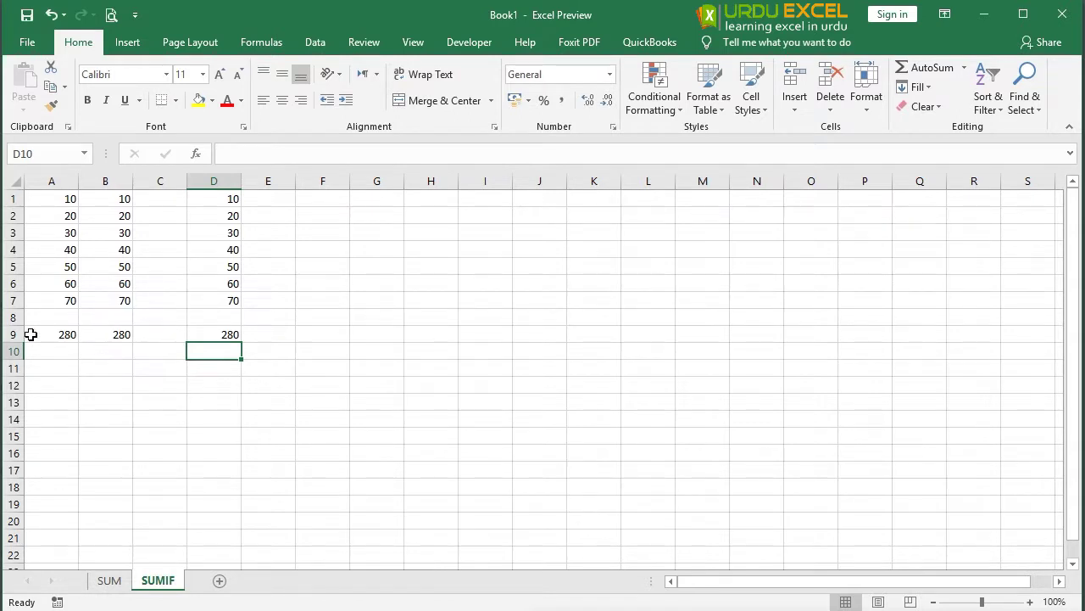
# - Delete row 9's totals and begin a =SUMIF formula in A10
pyautogui.rightClick(12, 334)
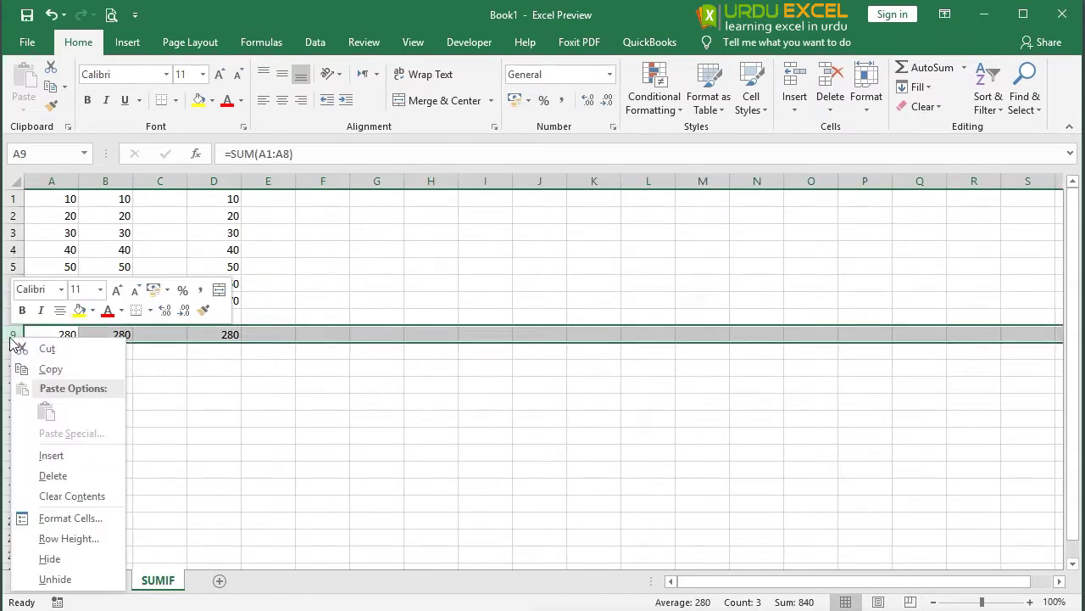
pyautogui.click(60, 476)
pyautogui.click(68, 351)
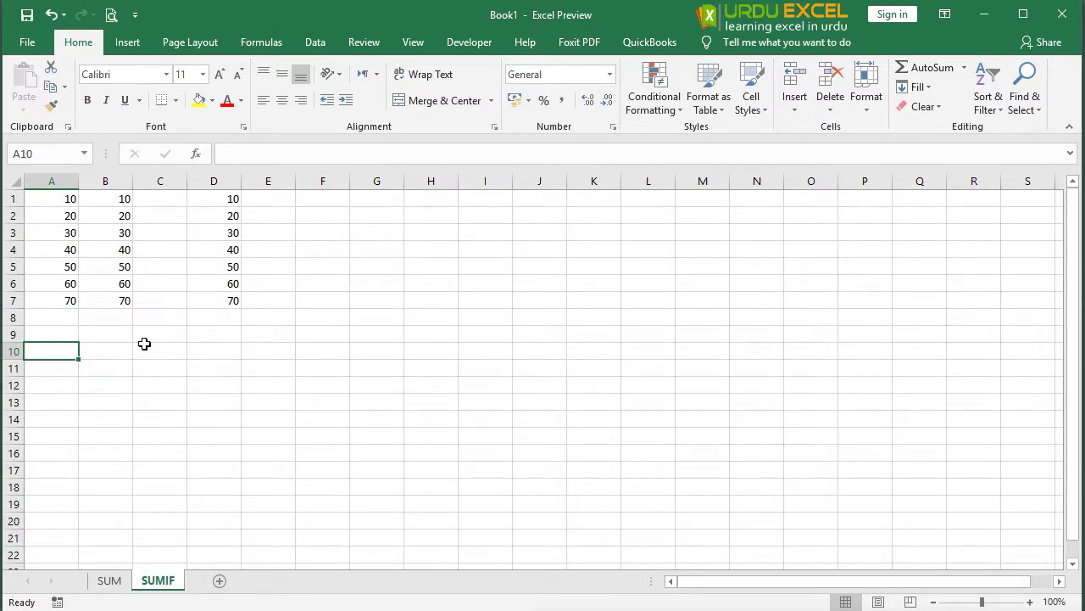
pyautogui.write('=s')
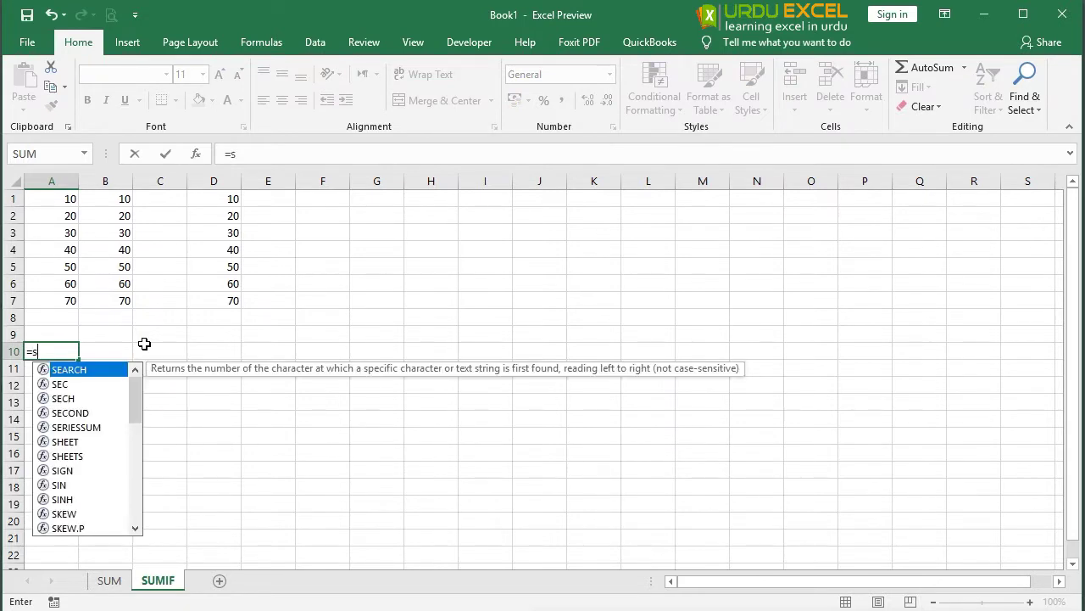
pyautogui.write('umif')
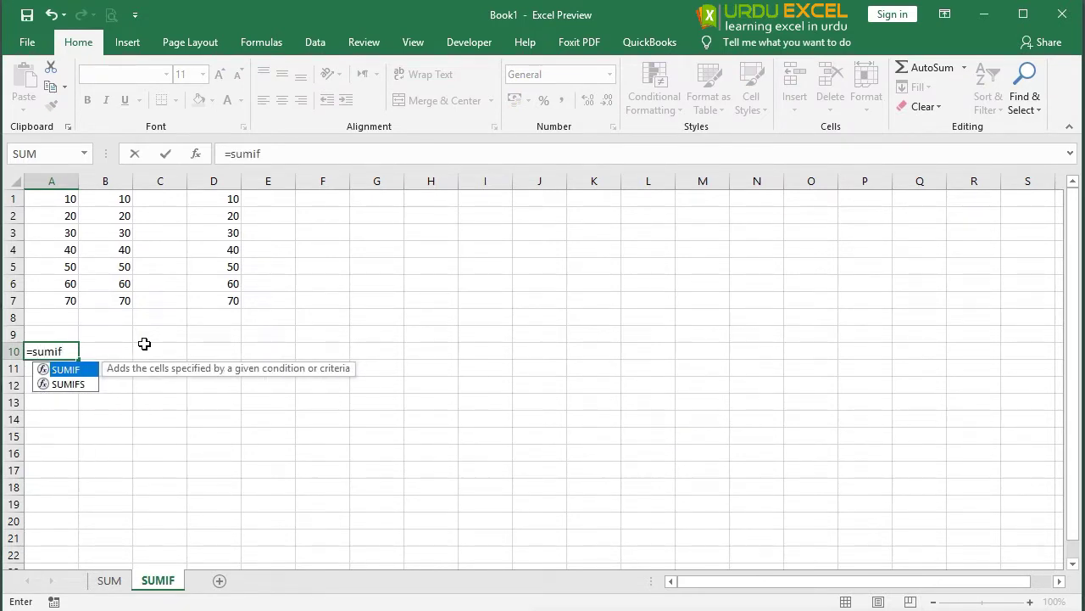
# - Complete =SUMIF(A1:A7,"<40") in A10 to show 60, checking A1:A3 sums to 60
pyautogui.press('Tab')
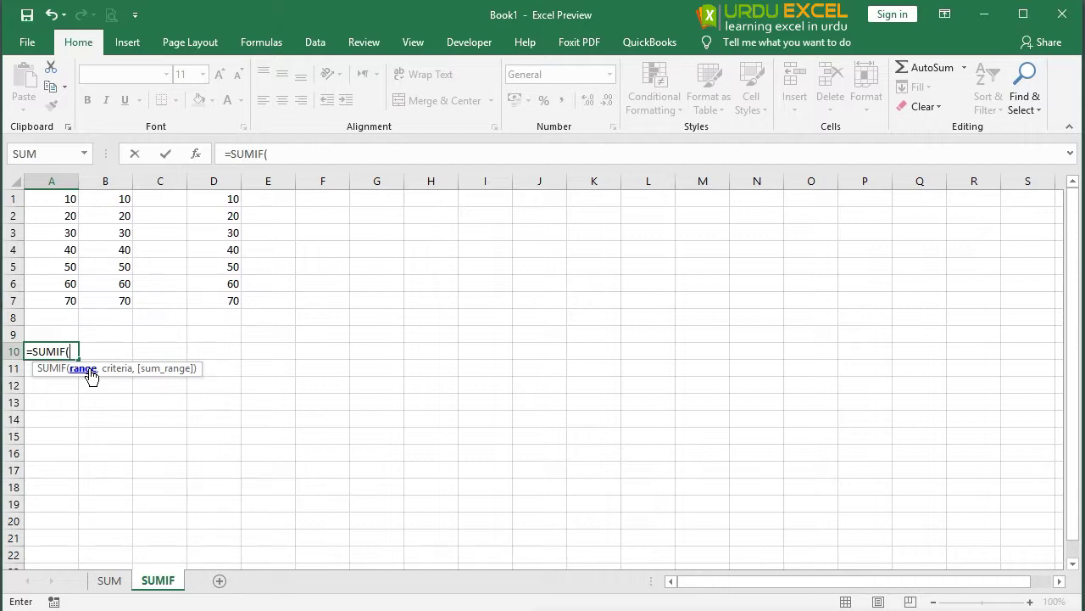
pyautogui.moveTo(65, 197); pyautogui.dragTo(63, 298)
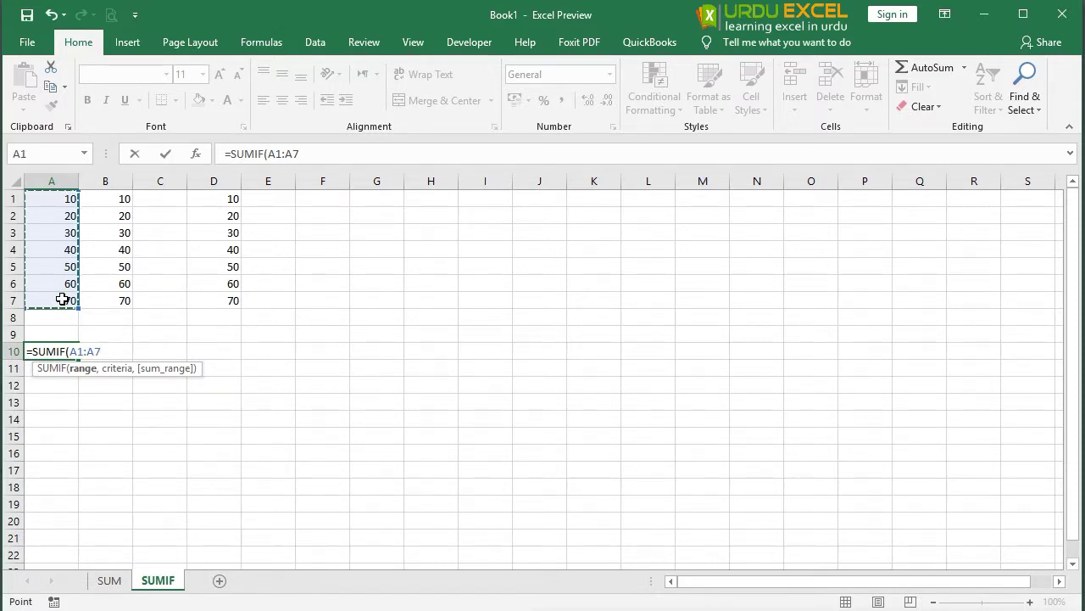
pyautogui.write(',')
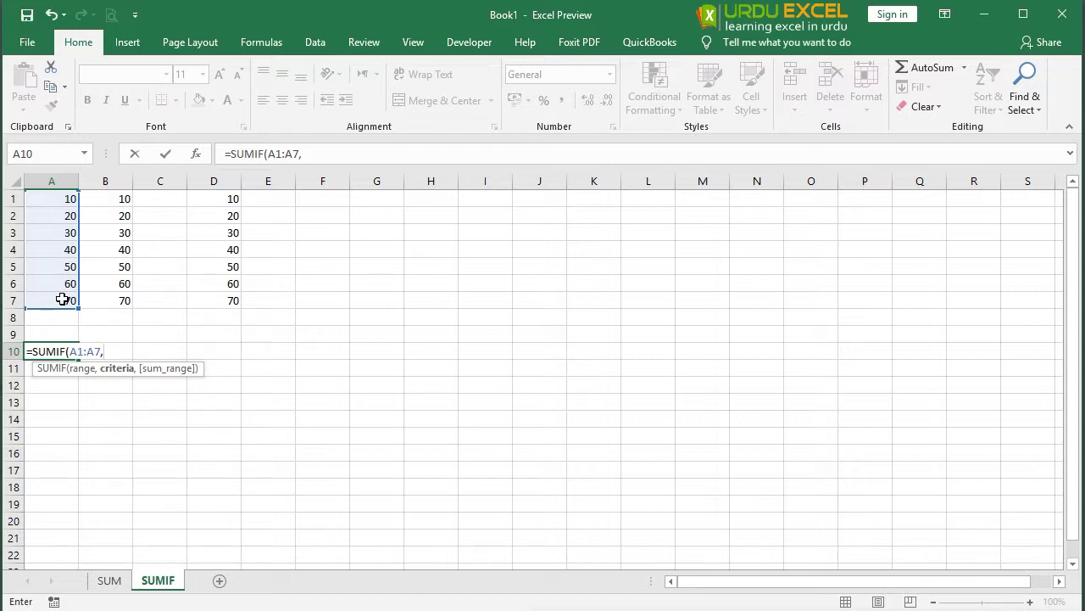
pyautogui.write('"')
pyautogui.write('<')
pyautogui.write('40')
pyautogui.write('"')
pyautogui.write(')')
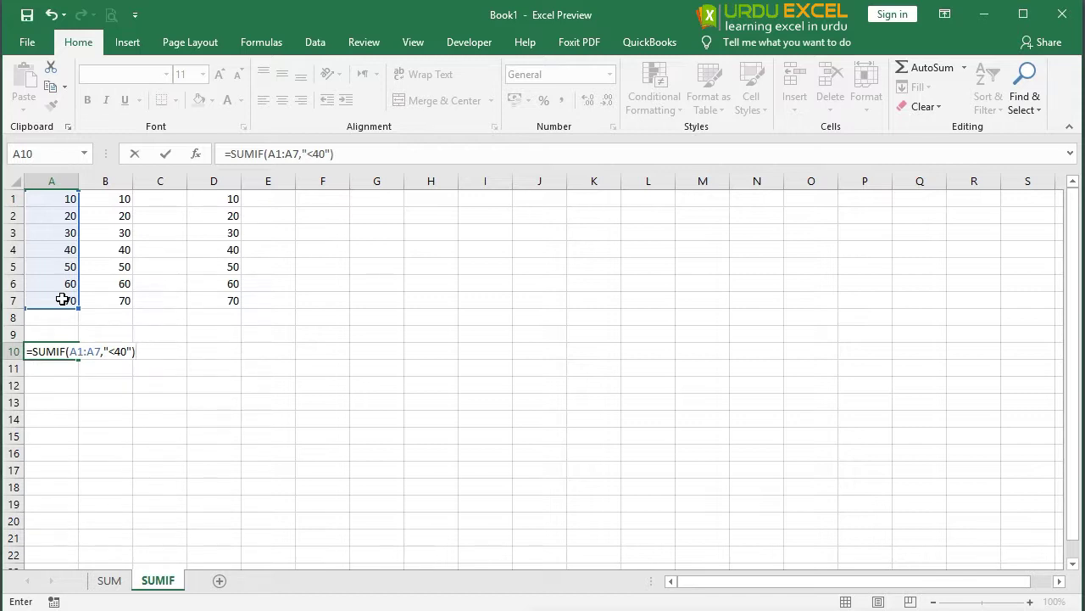
pyautogui.press('Return')
pyautogui.press('Up')
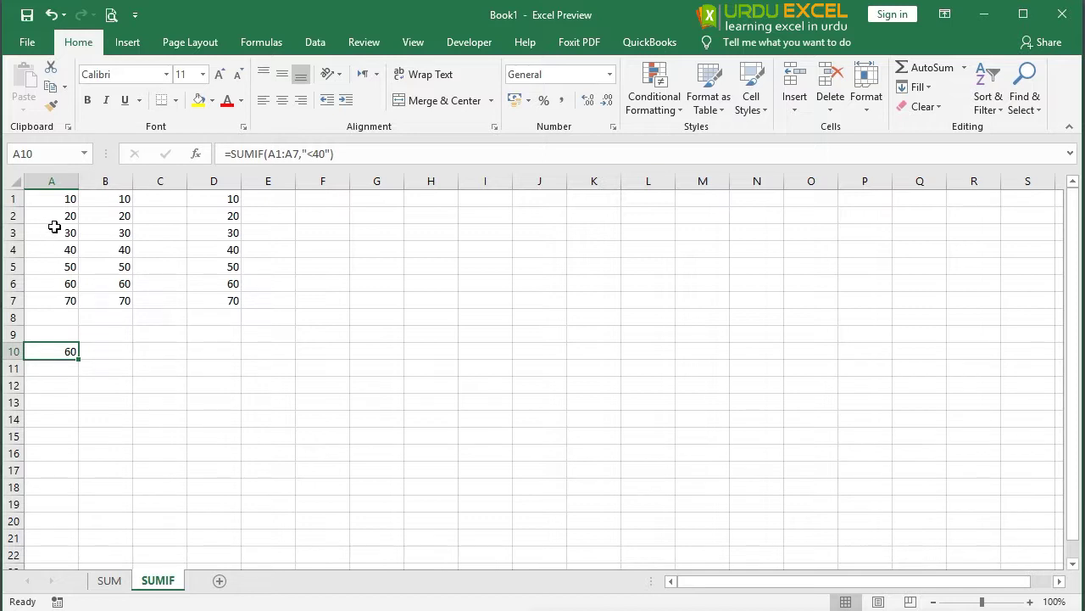
pyautogui.moveTo(55, 234); pyautogui.dragTo(61, 200)
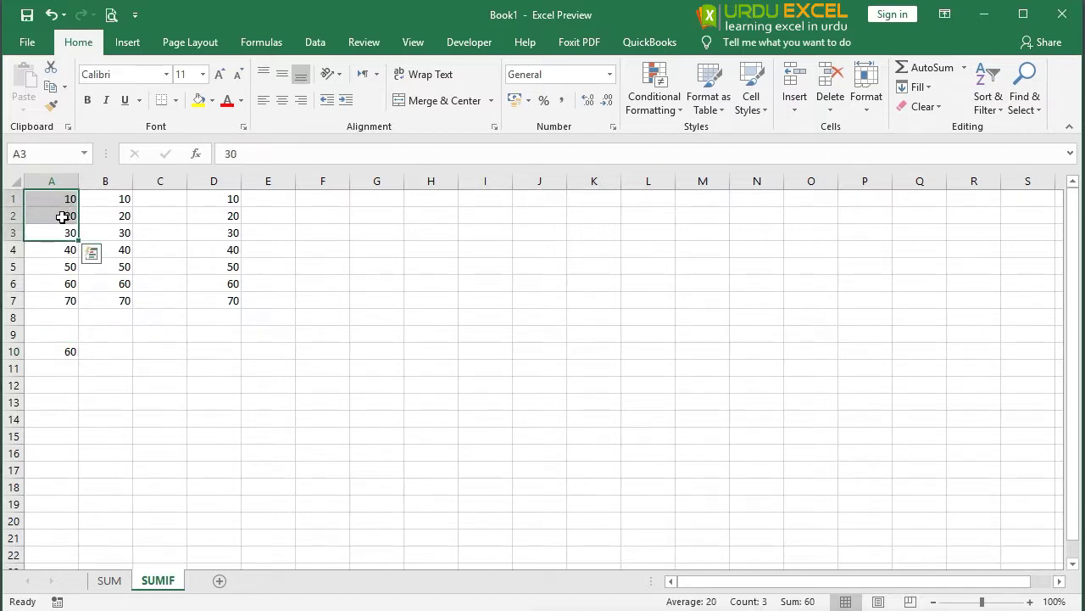
pyautogui.click(53, 352)
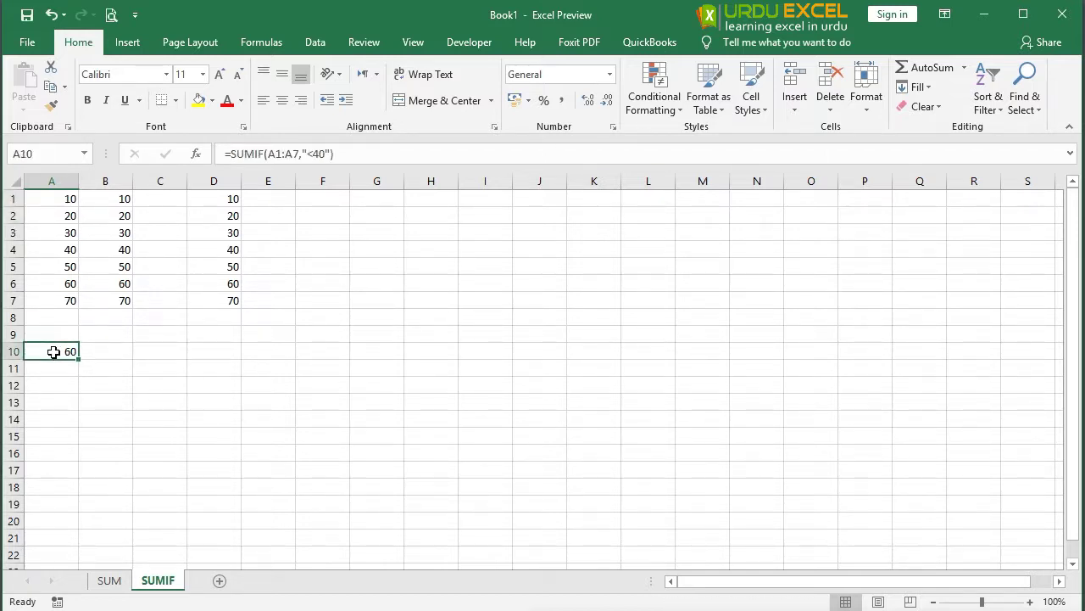
# - Enter =SUMIF(A1:A7,">50") in A11 to show 130, checking A6 and A7
pyautogui.click(61, 374)
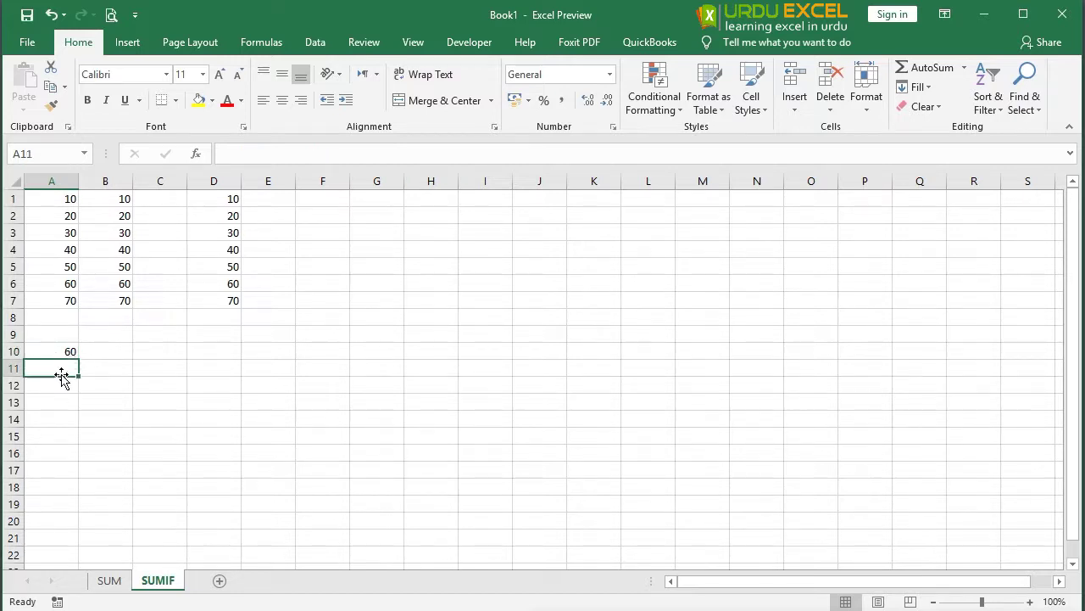
pyautogui.write('=')
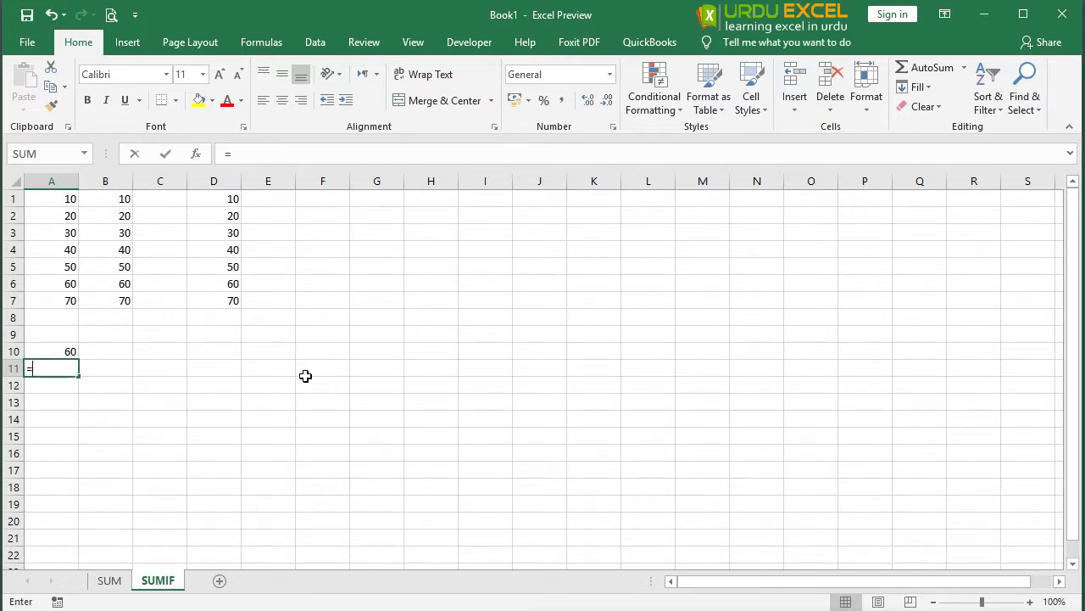
pyautogui.write('sum')
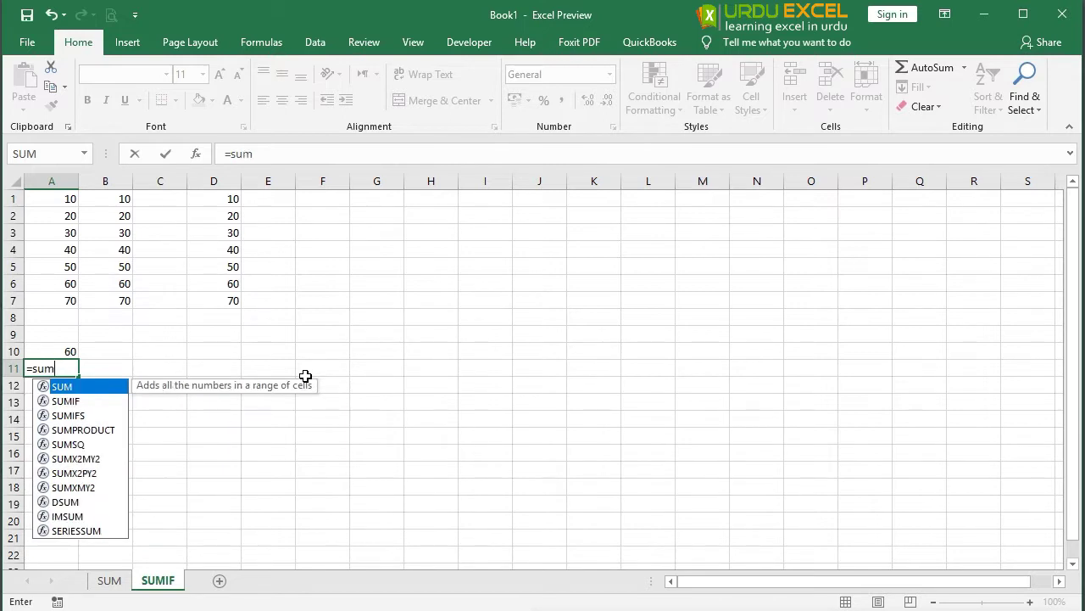
pyautogui.write('if')
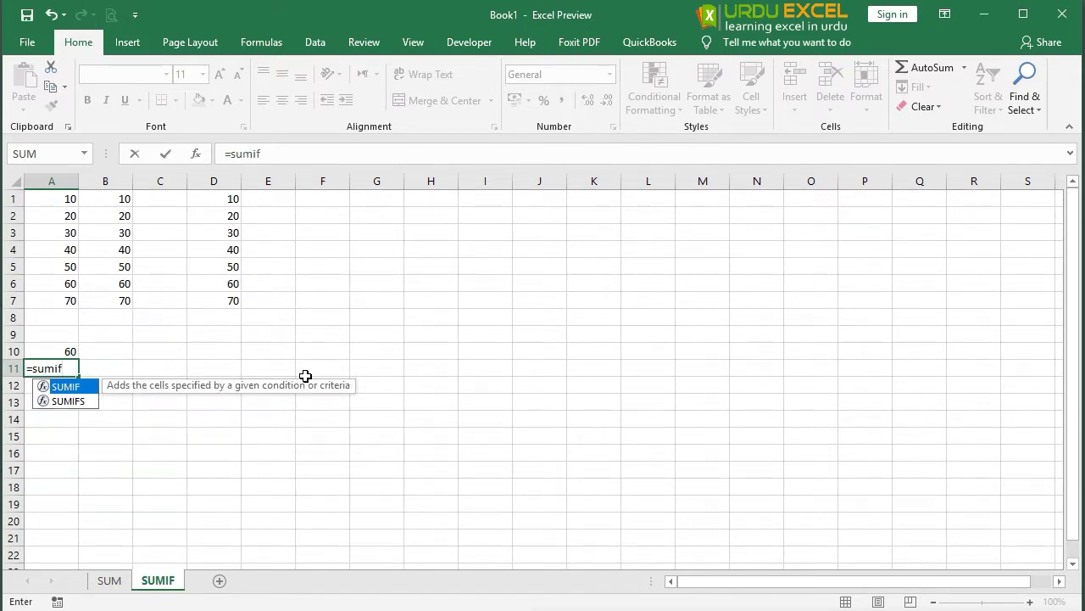
pyautogui.press('Tab')
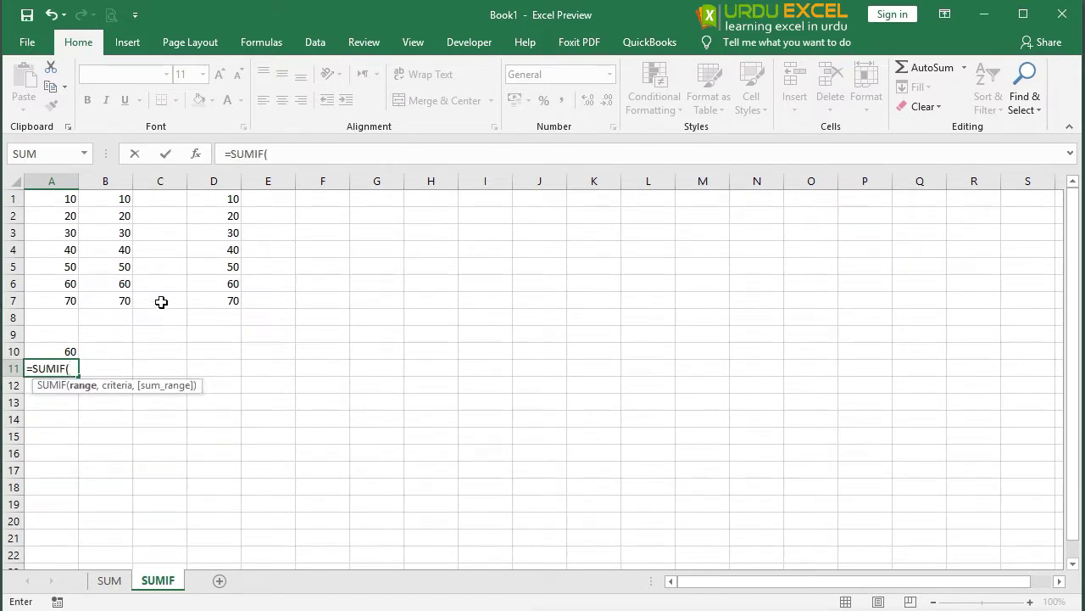
pyautogui.moveTo(68, 205)
pyautogui.mouseDown()
pyautogui.moveTo(61, 295)
pyautogui.moveTo(85, 294)
pyautogui.mouseUp()
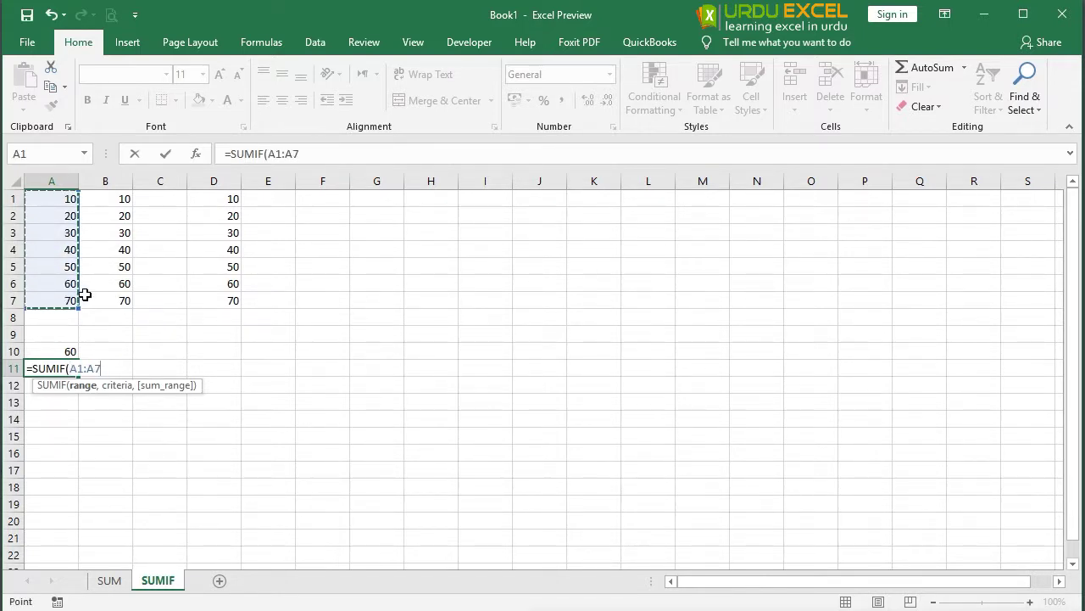
pyautogui.write(',')
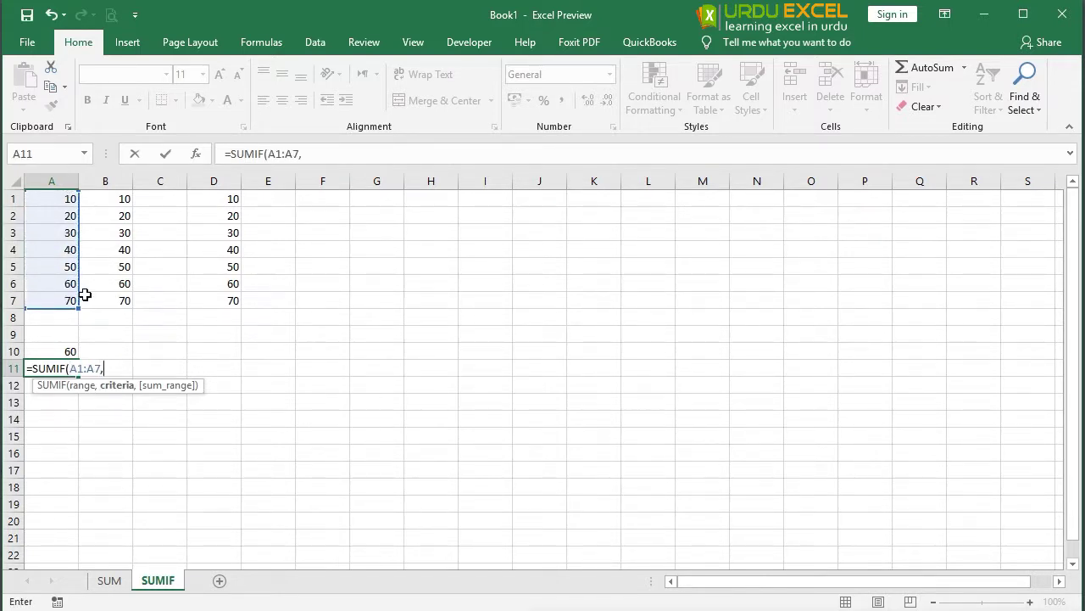
pyautogui.write('"')
pyautogui.write('>')
pyautogui.write('50')
pyautogui.write('")')
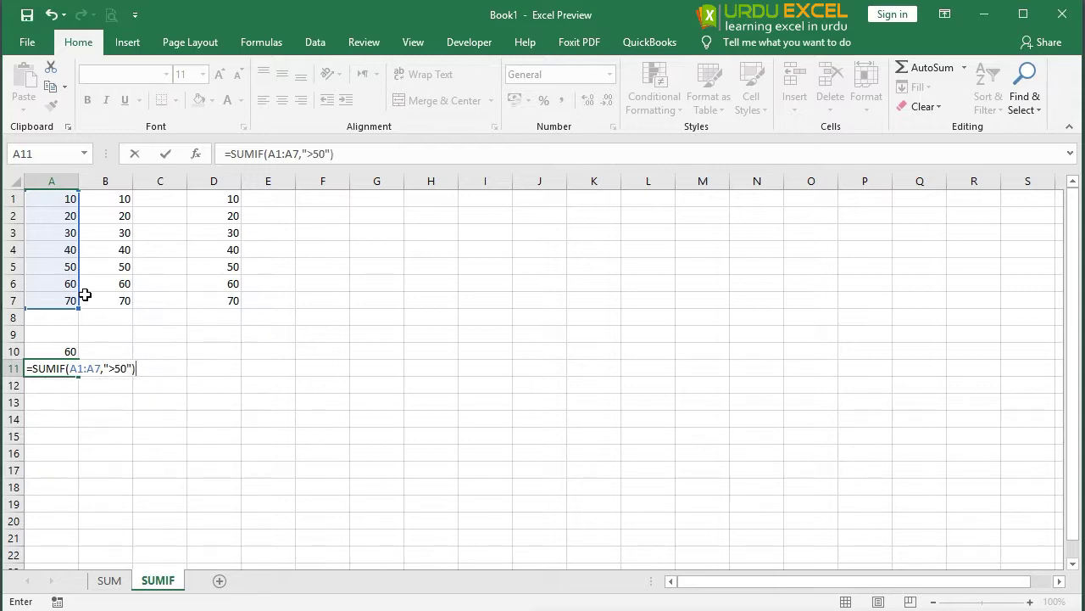
pyautogui.press('Return')
pyautogui.press('Up')
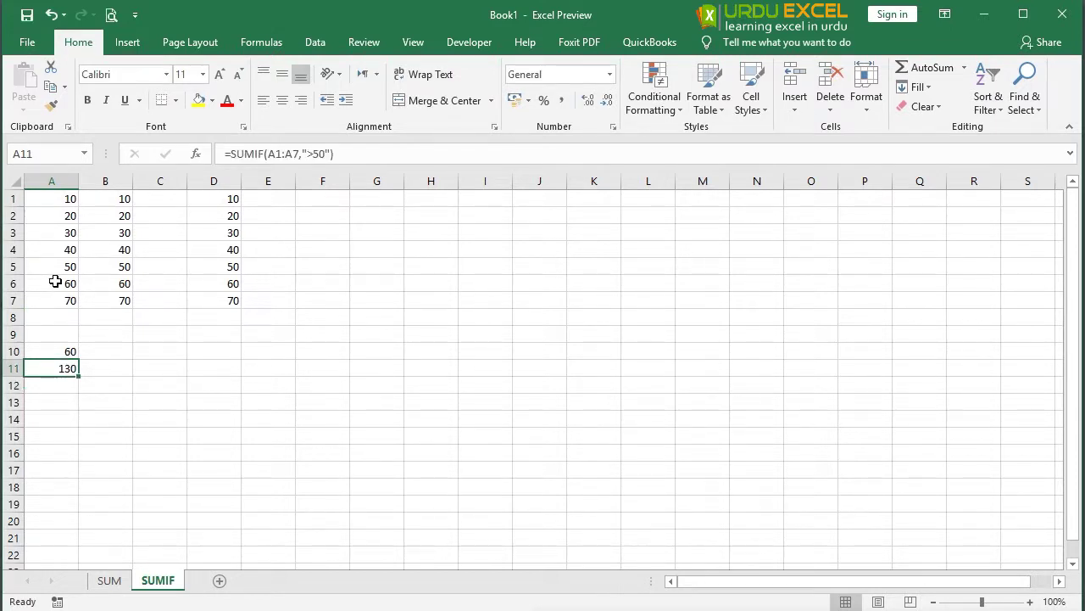
pyautogui.click(53, 282)
pyautogui.click(53, 301)
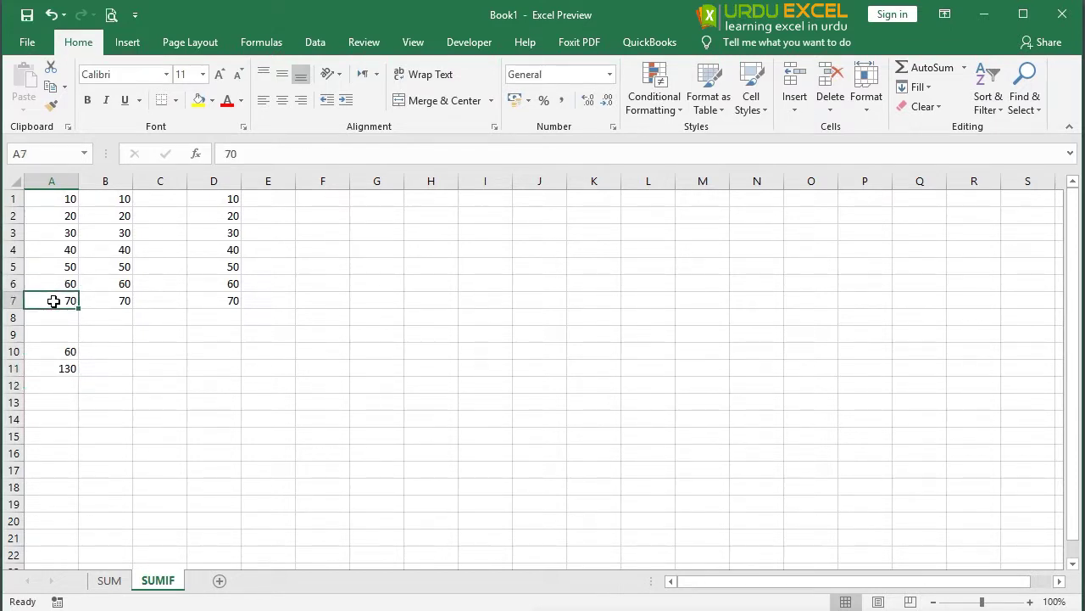
pyautogui.click(50, 367)
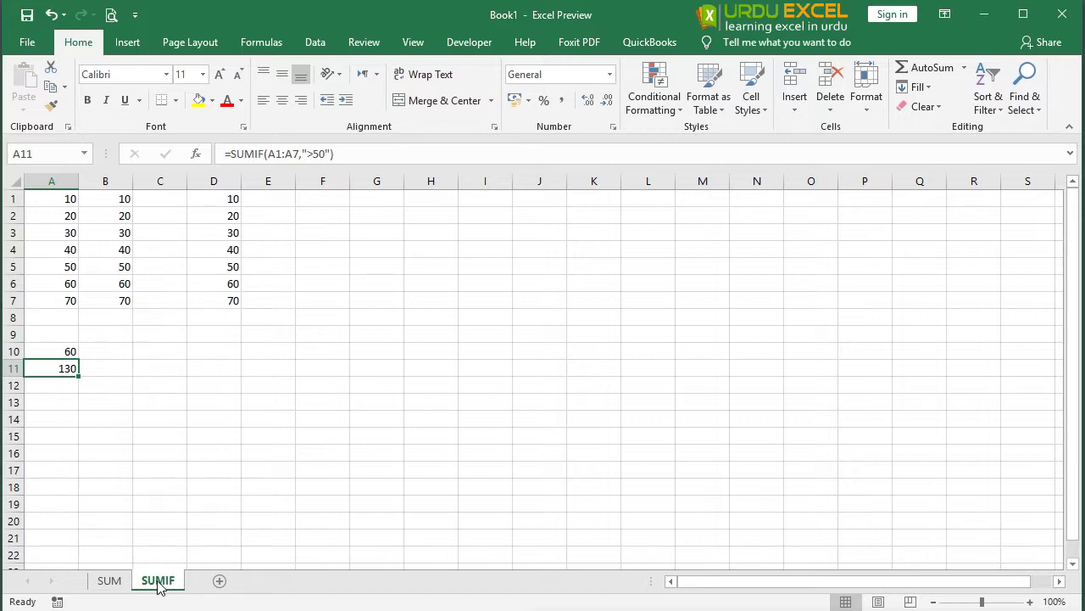
# - Copy the SUMIF sheet to SUMIF (2) and delete everything in A1:E14
pyautogui.moveTo(161, 585); pyautogui.dragTo(204, 581)
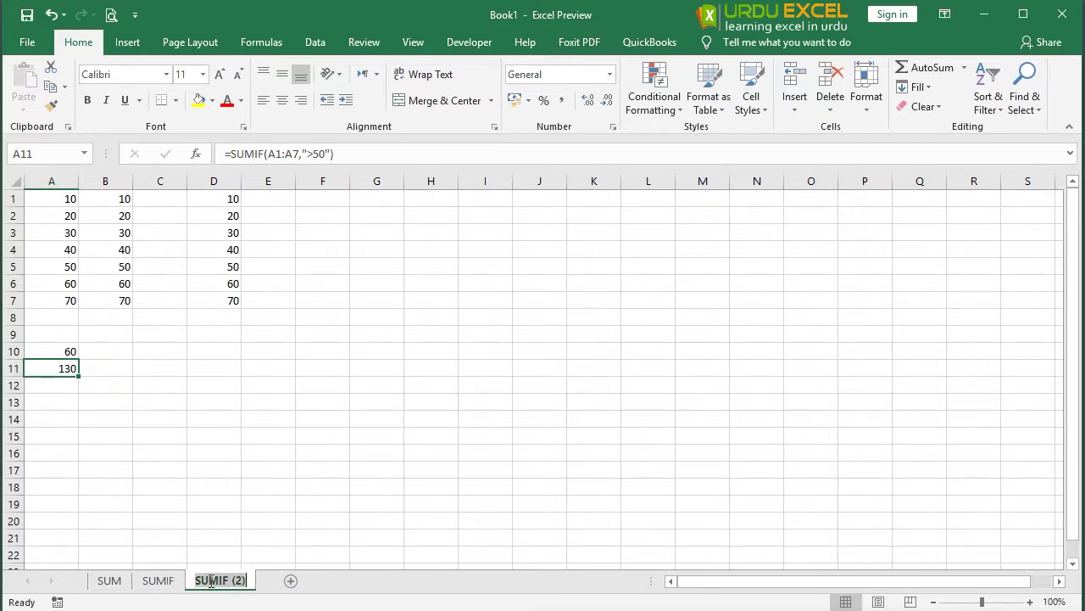
pyautogui.click(282, 488)
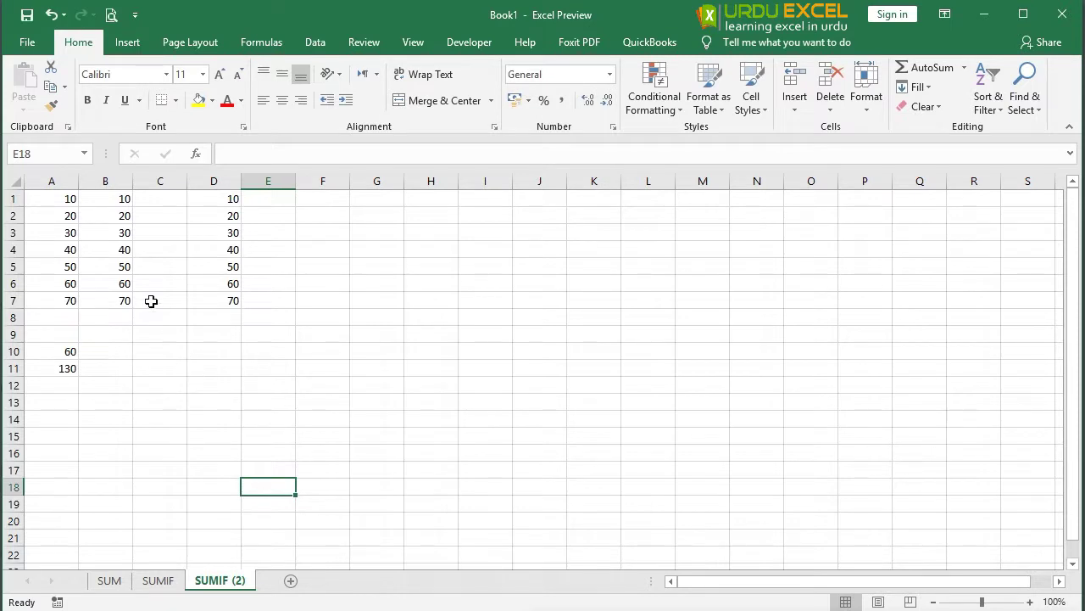
pyautogui.moveTo(64, 199); pyautogui.dragTo(270, 414)
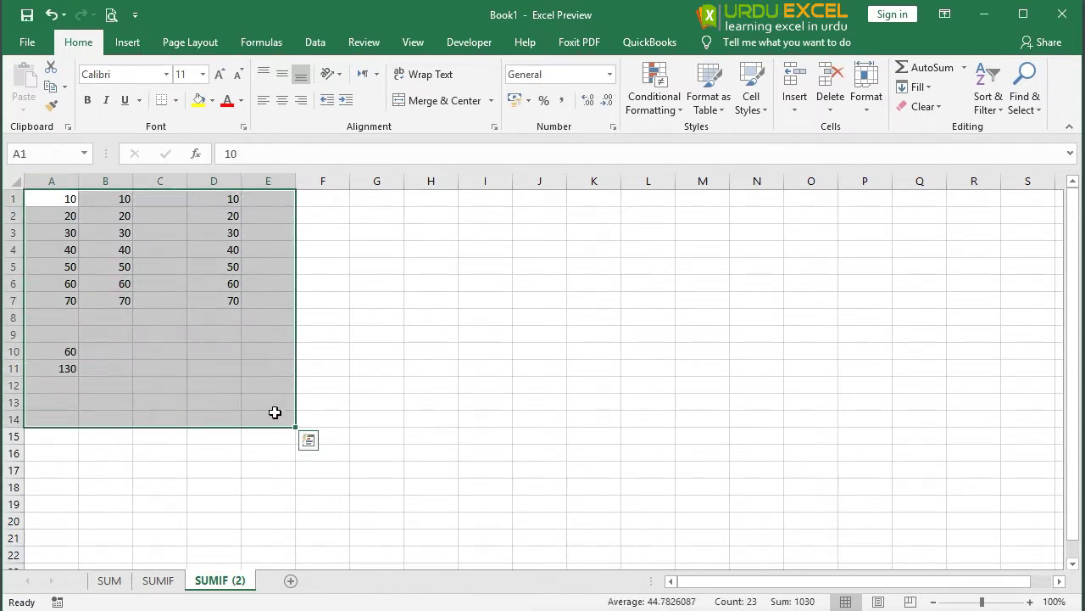
pyautogui.press('Delete')
pyautogui.click(56, 201)
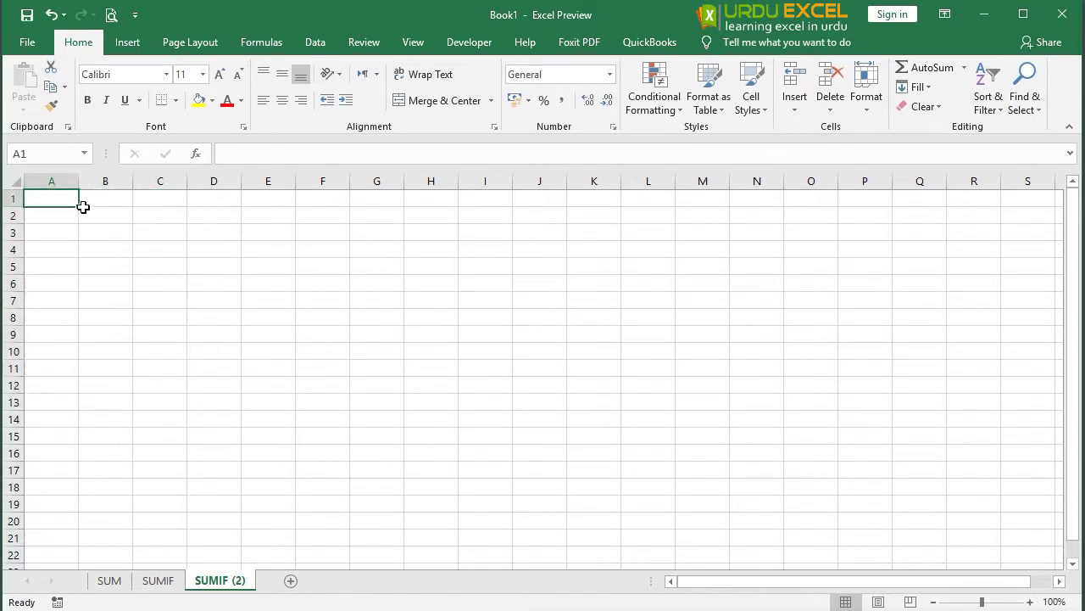
# - Type Car, Car, Bus, Car, Bus, Car, Bus down A1:A7
pyautogui.write('C')
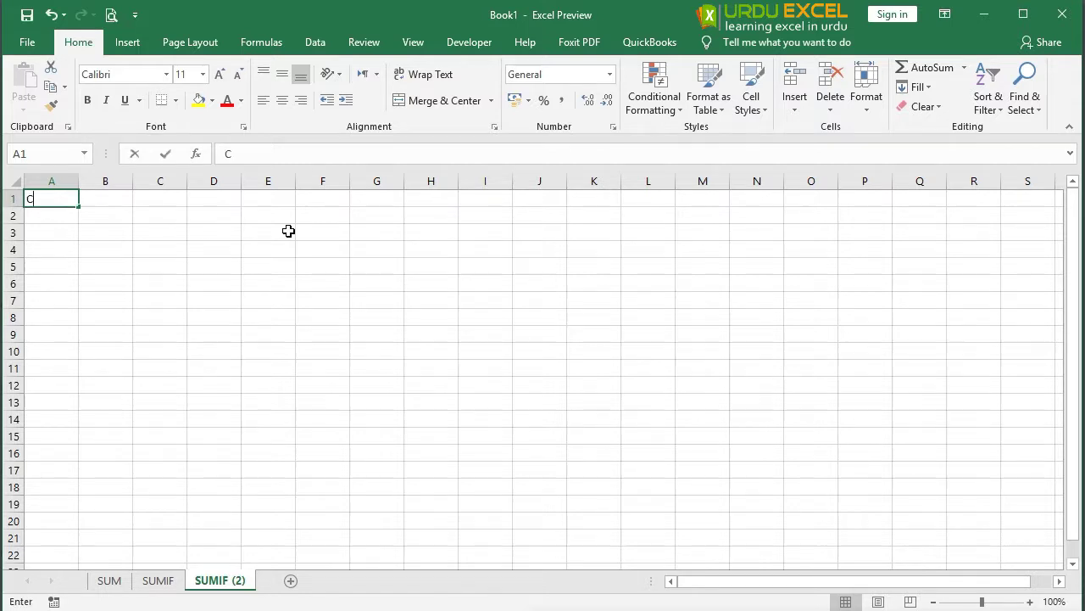
pyautogui.write('ar')
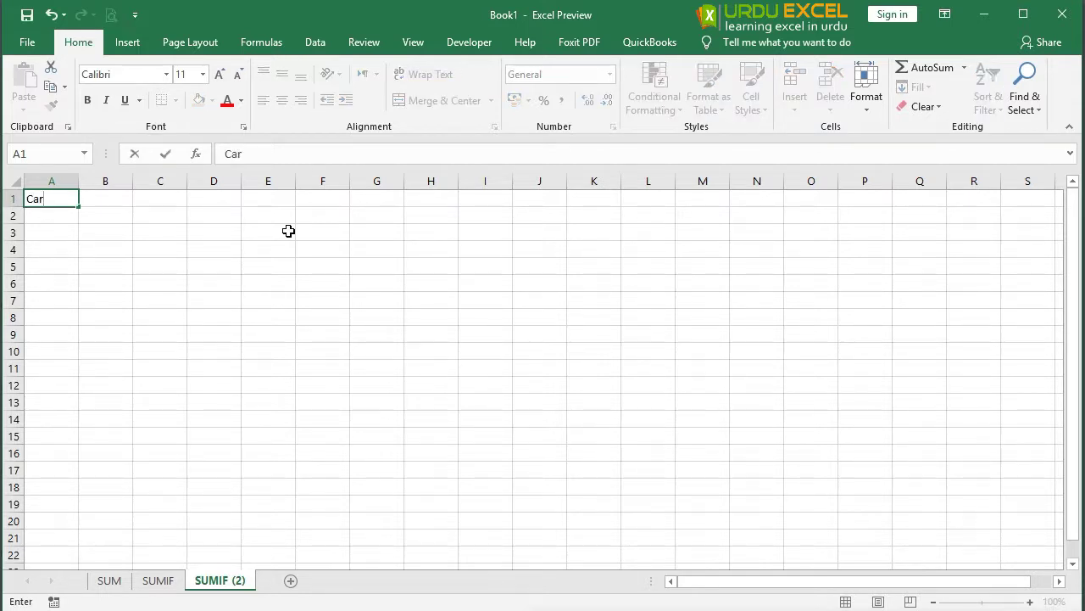
pyautogui.press('Return')
pyautogui.write('Car')
pyautogui.press('Return')
pyautogui.write('Bu')
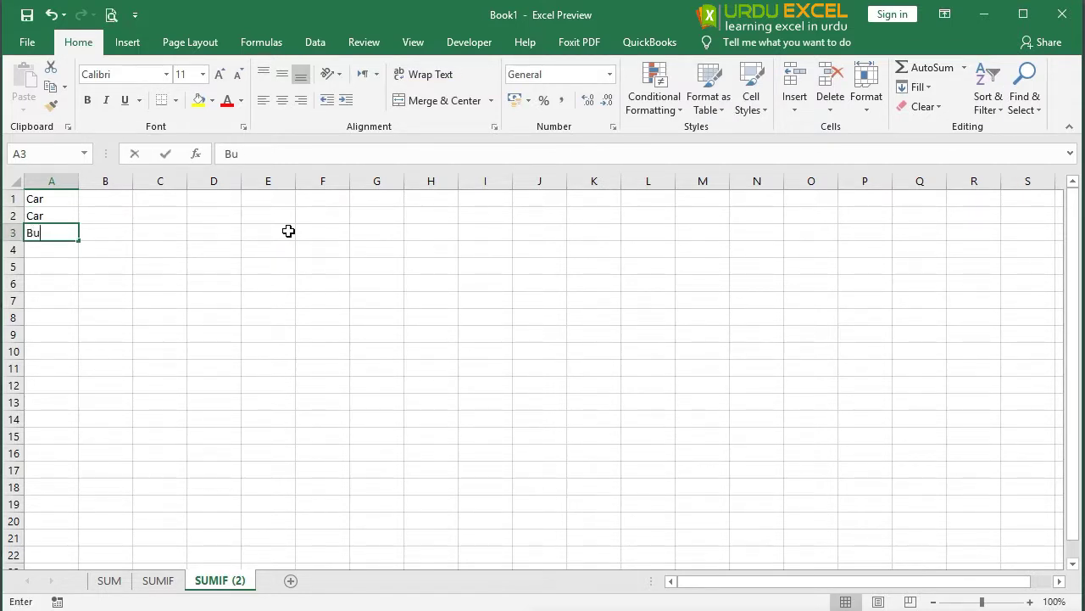
pyautogui.write('s')
pyautogui.press('Return')
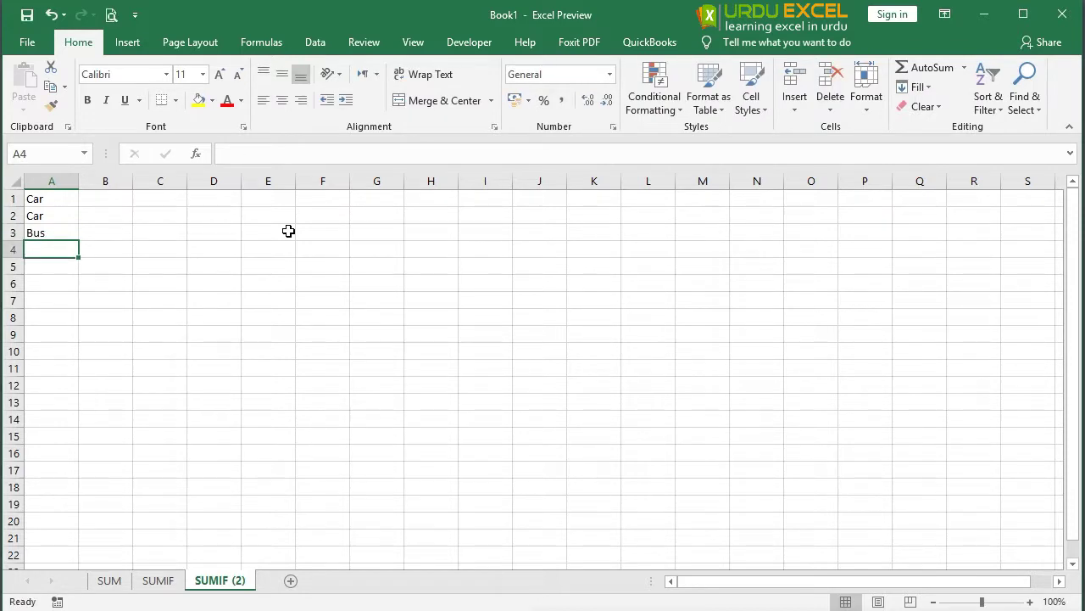
pyautogui.write('Car')
pyautogui.press('Return')
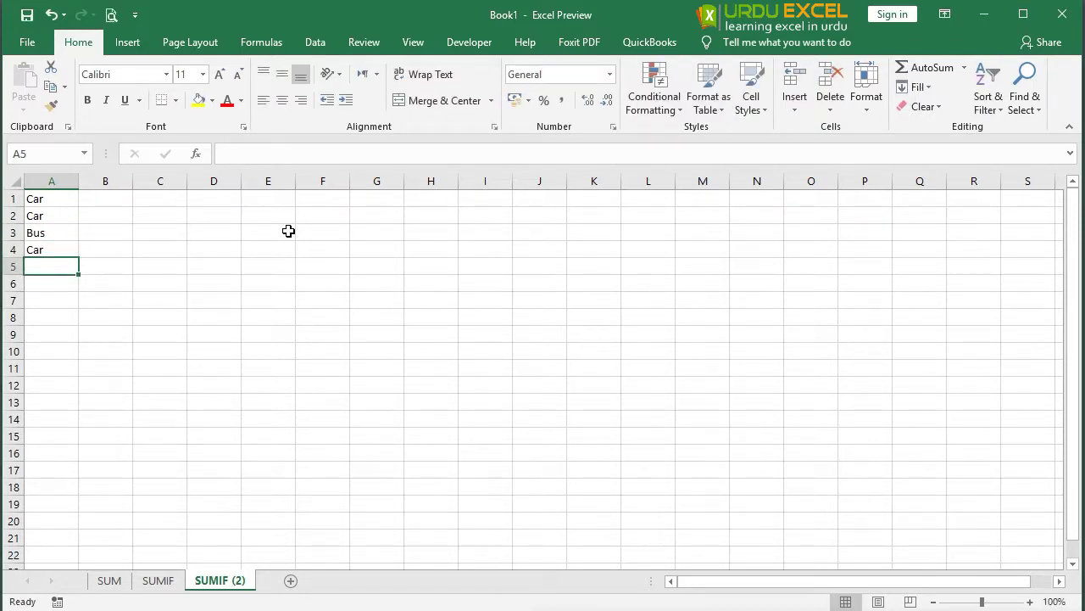
pyautogui.write('Bus')
pyautogui.press('Return')
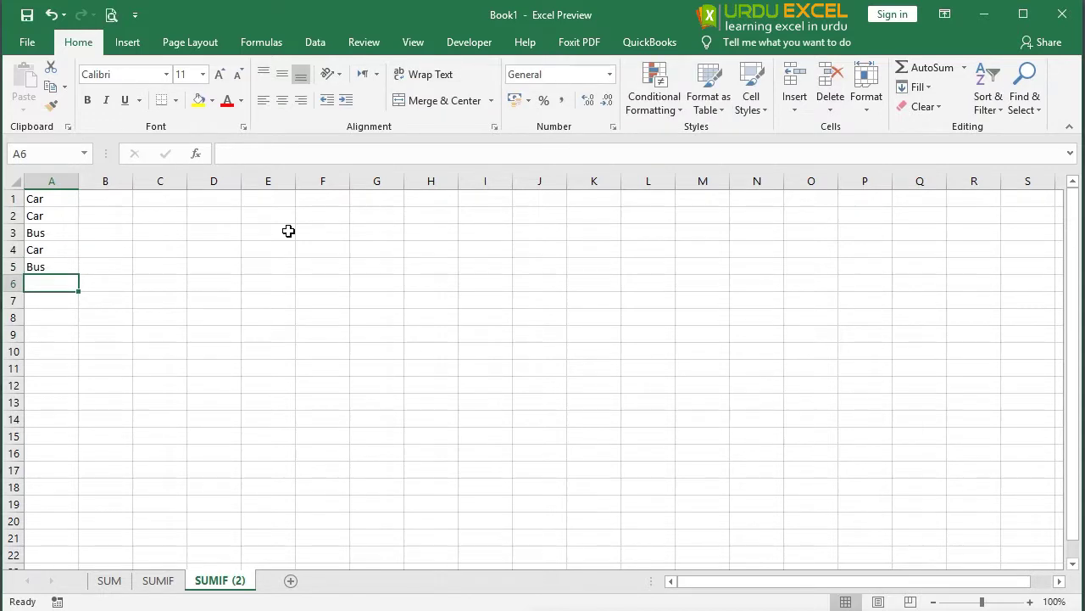
pyautogui.write('Car')
pyautogui.press('Return')
pyautogui.write('Bus')
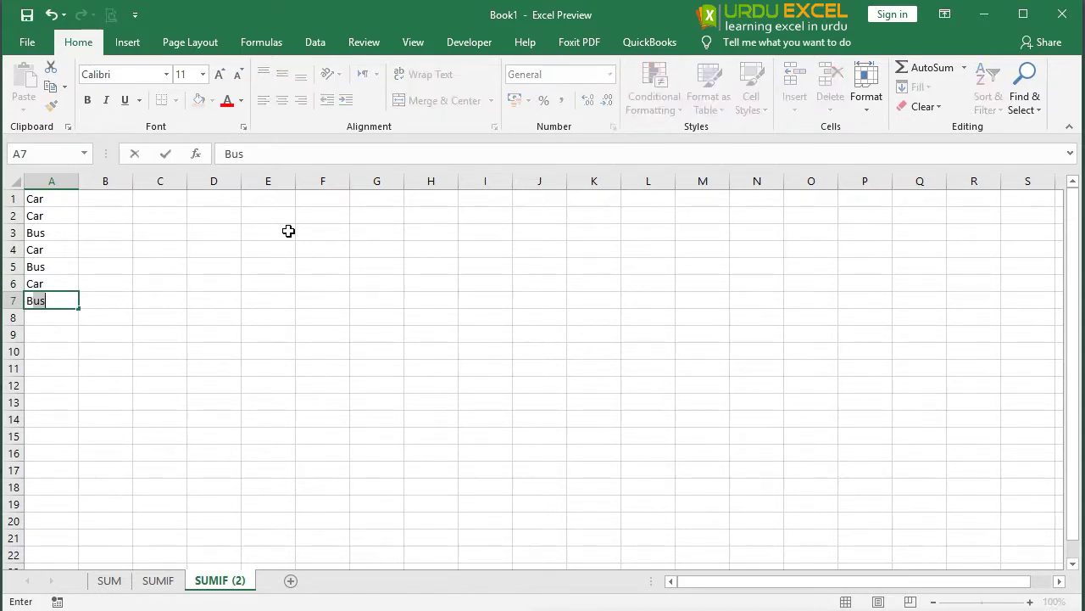
pyautogui.press('Up')
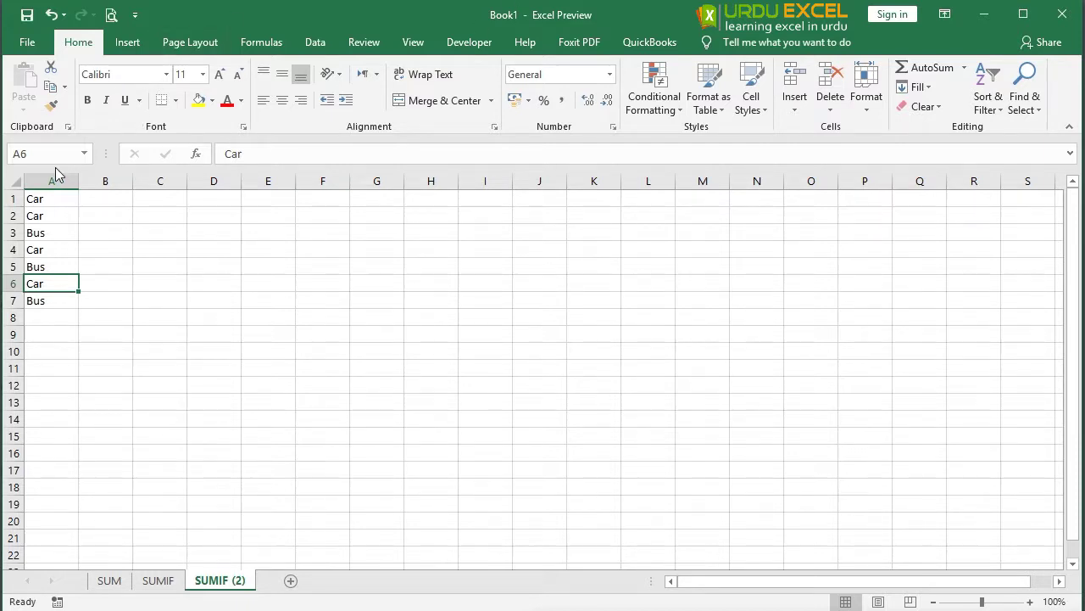
# - Insert a blank column A, shifting the vehicle list into column B
pyautogui.click(51, 180)
pyautogui.rightClick(47, 181)
pyautogui.click(101, 298)
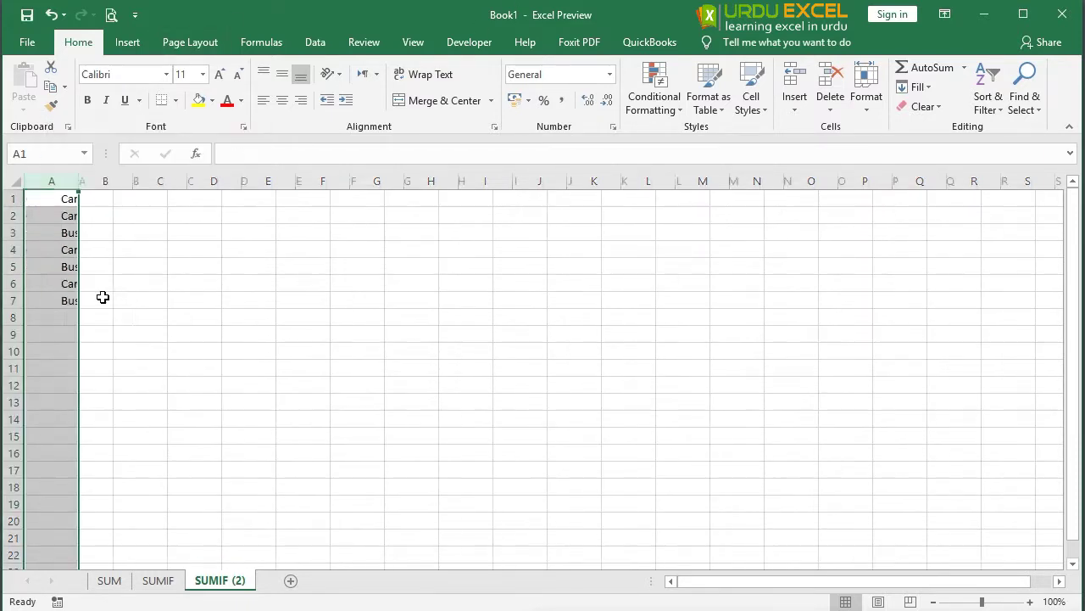
# - Enter amounts 10, 10, 20, 10, 20, 10, 20 in C1:C7
pyautogui.click(159, 199)
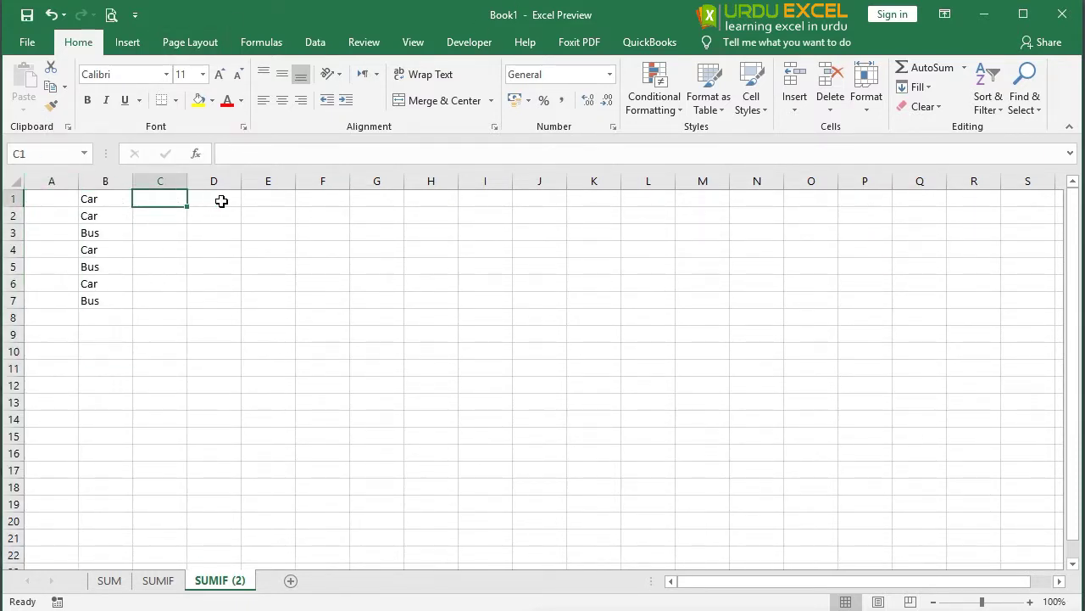
pyautogui.write('10')
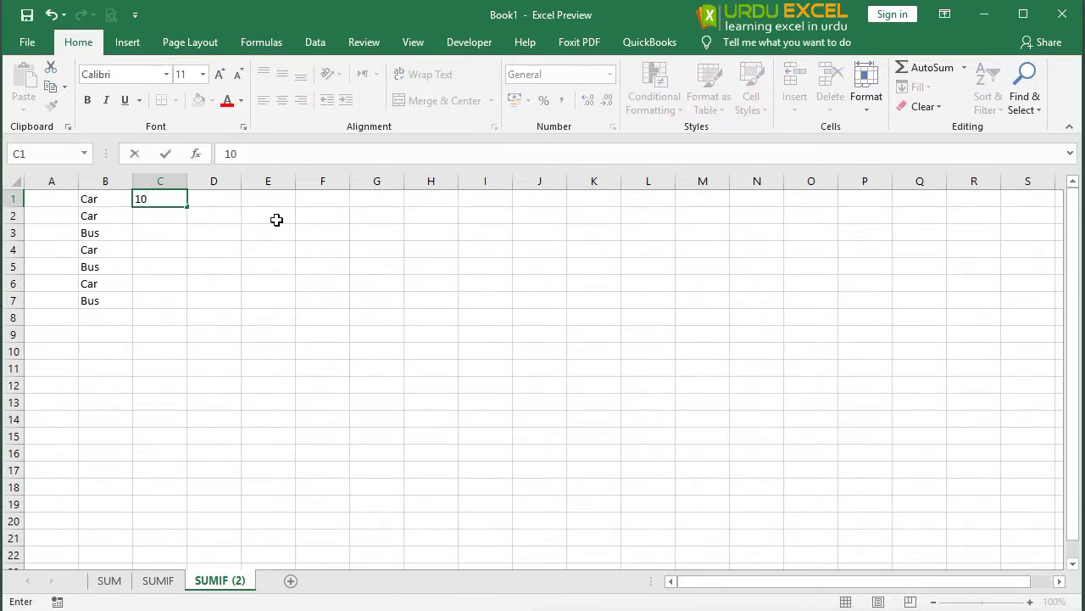
pyautogui.press('Return')
pyautogui.write('10')
pyautogui.press('Return')
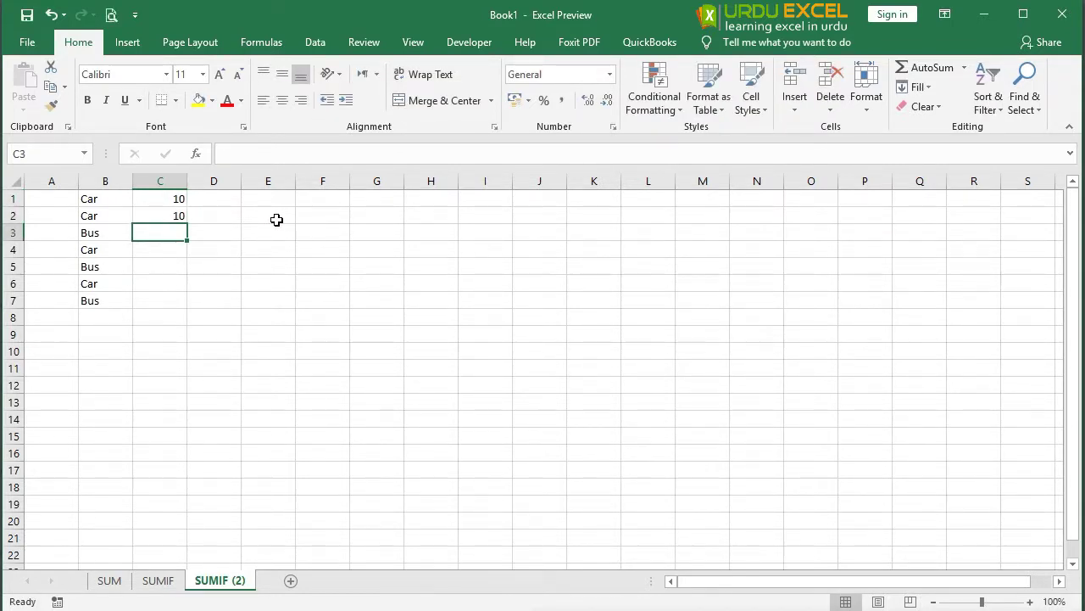
pyautogui.write('20')
pyautogui.press('Return')
pyautogui.write('1')
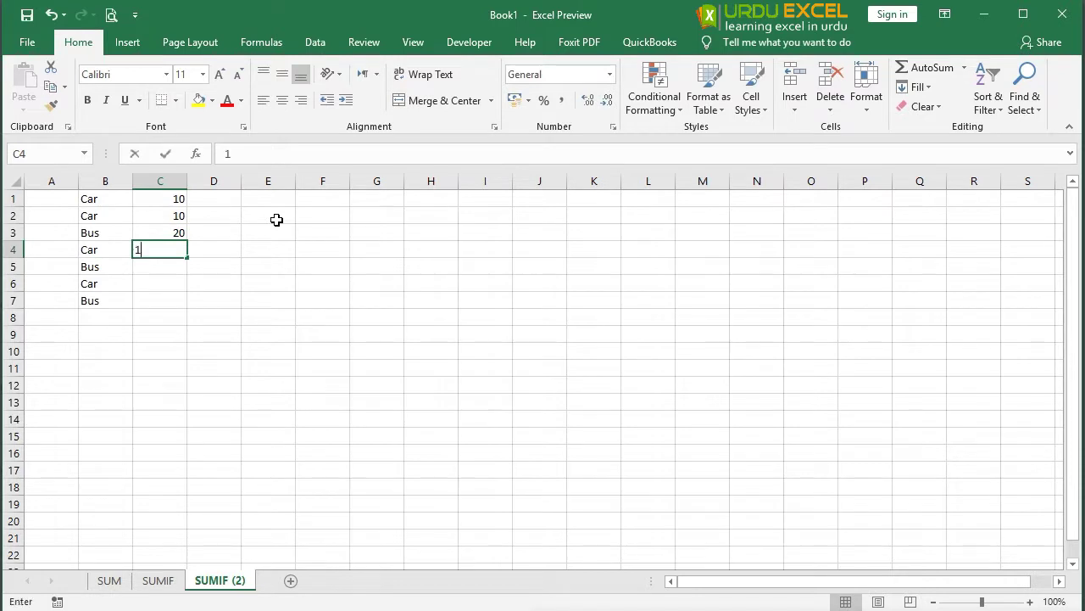
pyautogui.write('0')
pyautogui.press('Return')
pyautogui.write('20')
pyautogui.press('Return')
pyautogui.write('1')
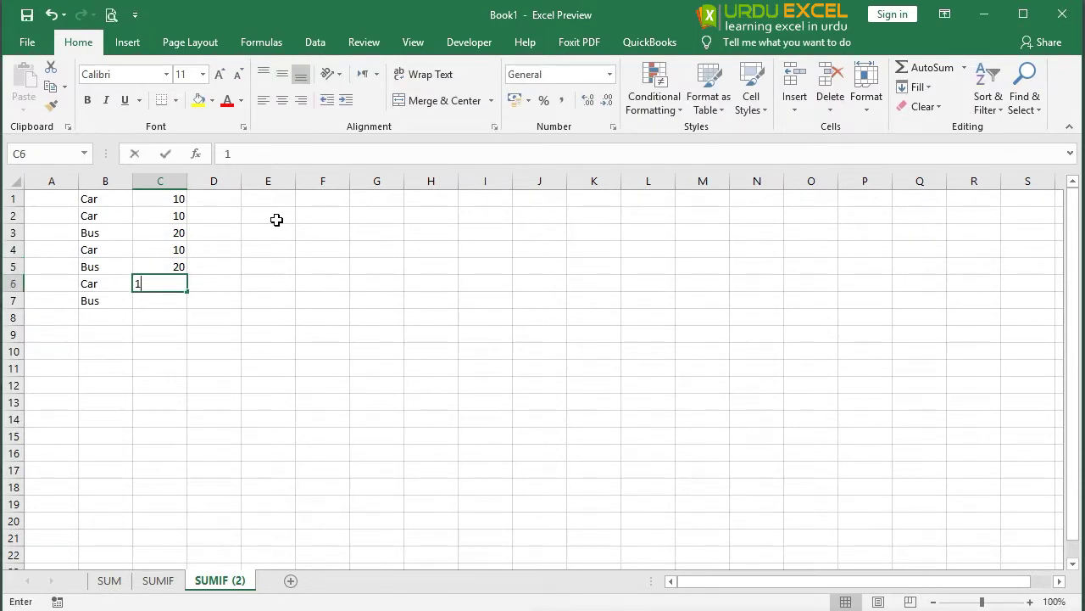
pyautogui.write('0')
pyautogui.press('Return')
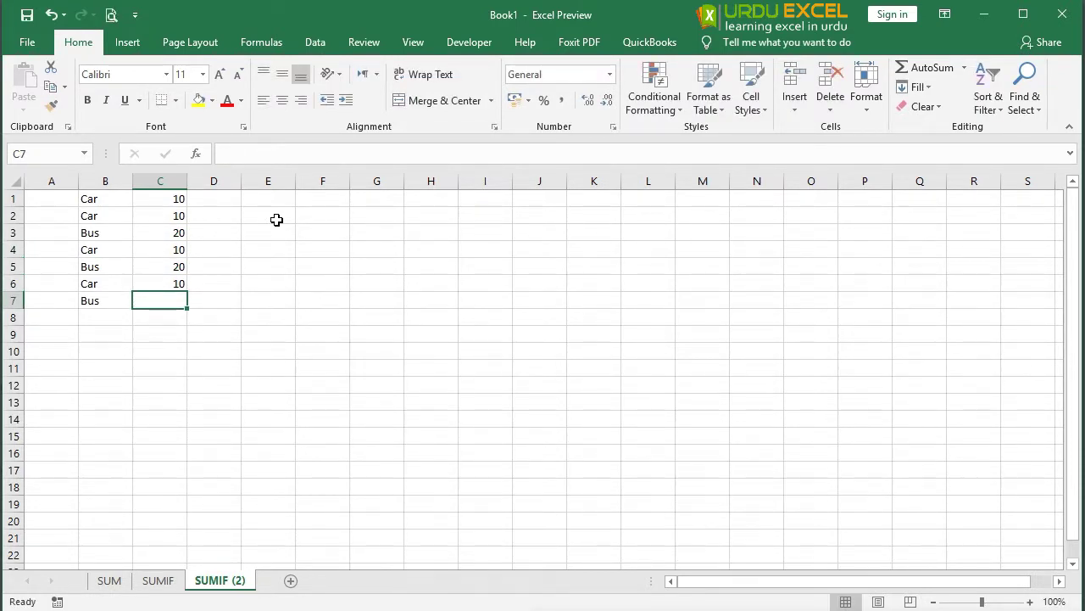
pyautogui.write('20')
pyautogui.hotkey('ctrl', 'Return')
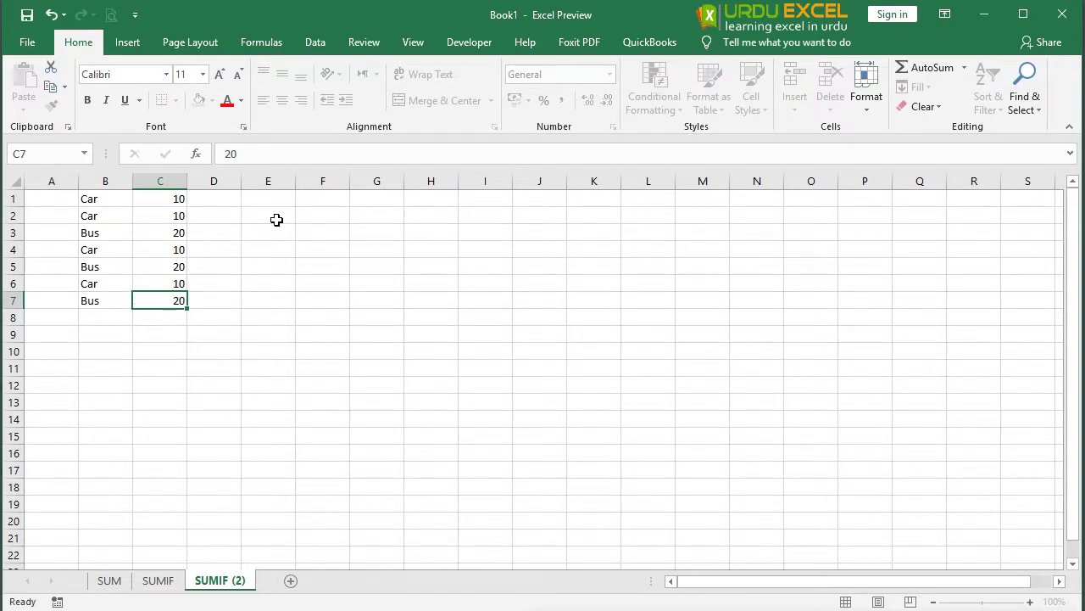
pyautogui.press('Up')
pyautogui.press('Down')
pyautogui.press('Down')
pyautogui.press('Down')
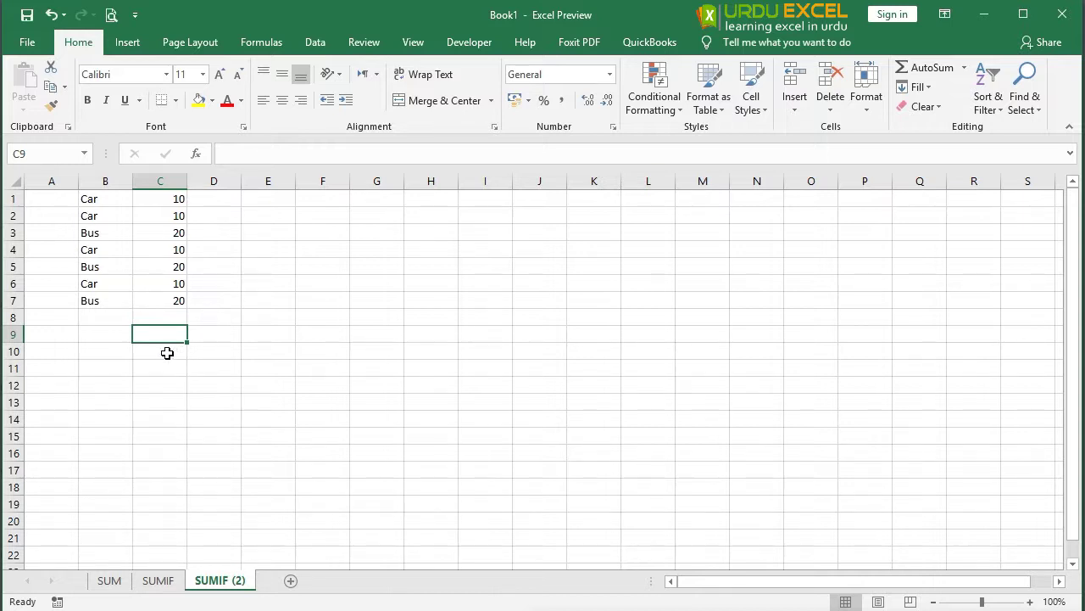
# - Enter =SUMIF(B1:B7,"CAR",C1:C7) in B9, giving the Car total of 40
pyautogui.click(123, 336)
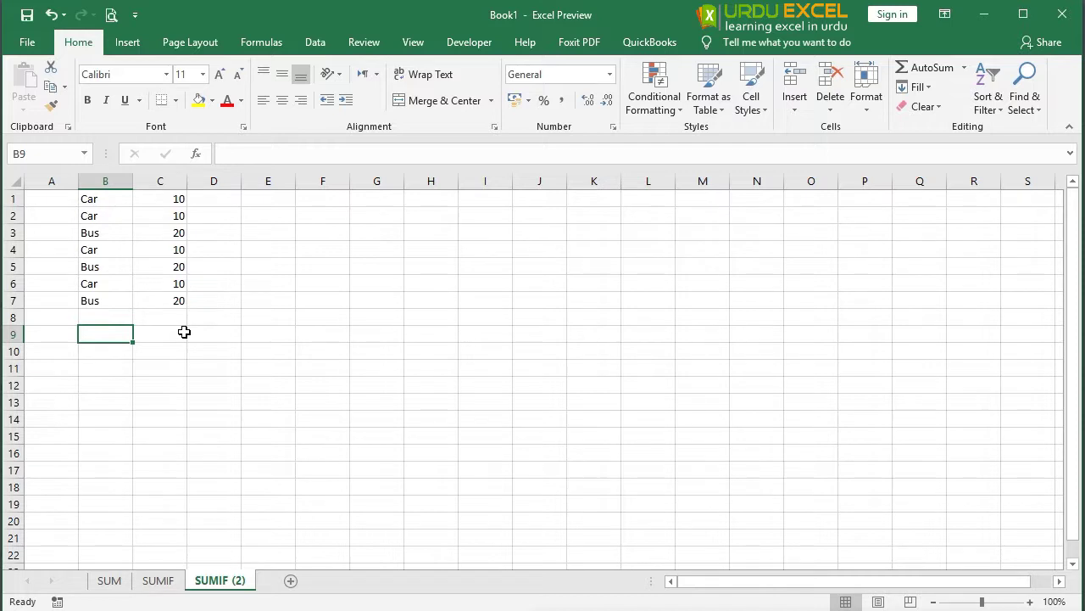
pyautogui.write('=su')
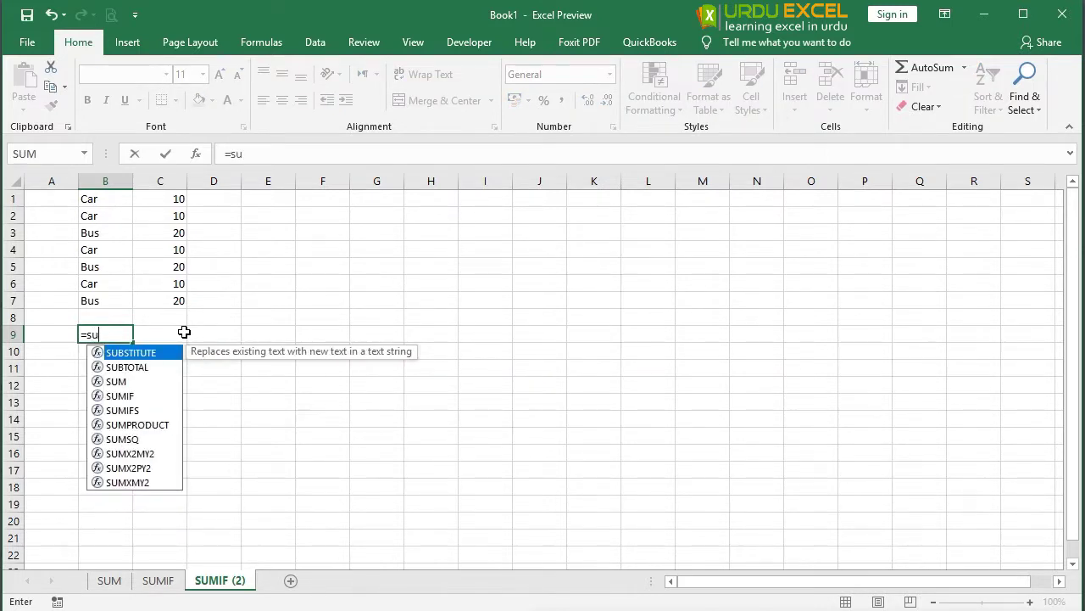
pyautogui.write('m')
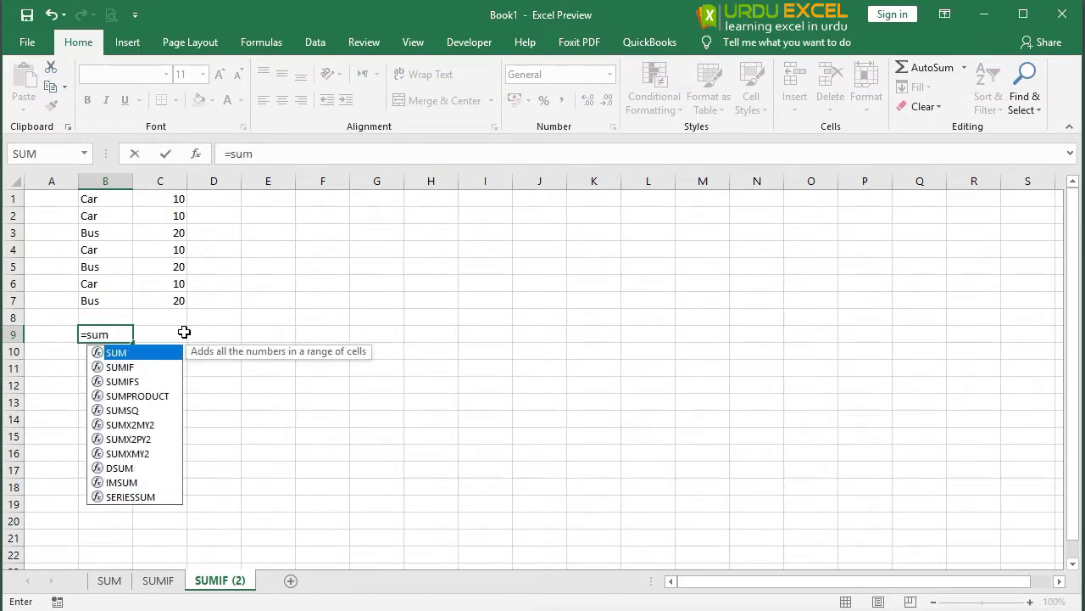
pyautogui.doubleClick(126, 371)
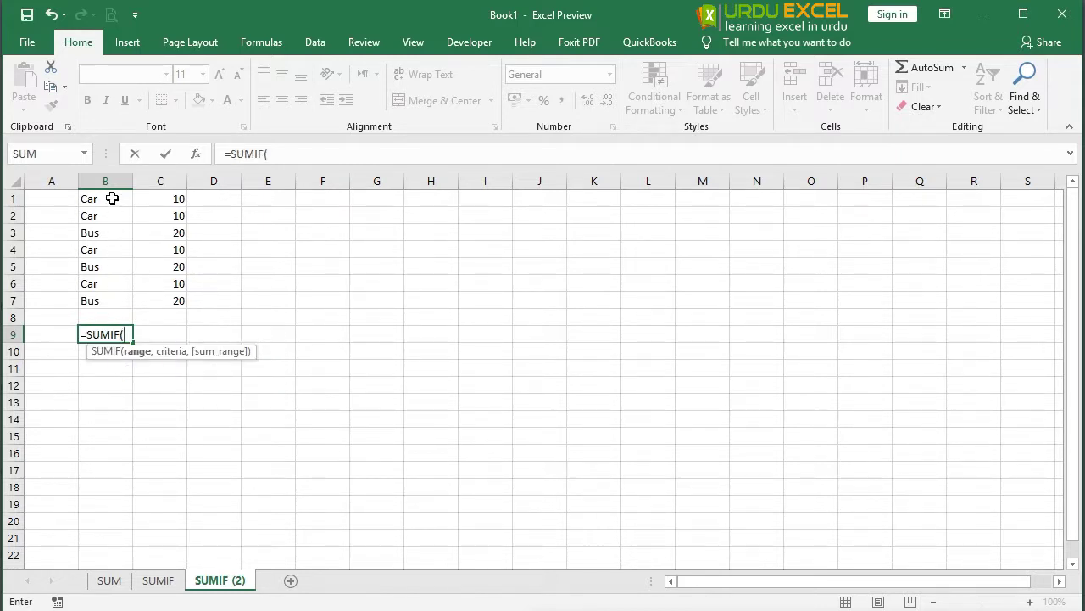
pyautogui.moveTo(112, 198); pyautogui.dragTo(110, 301)
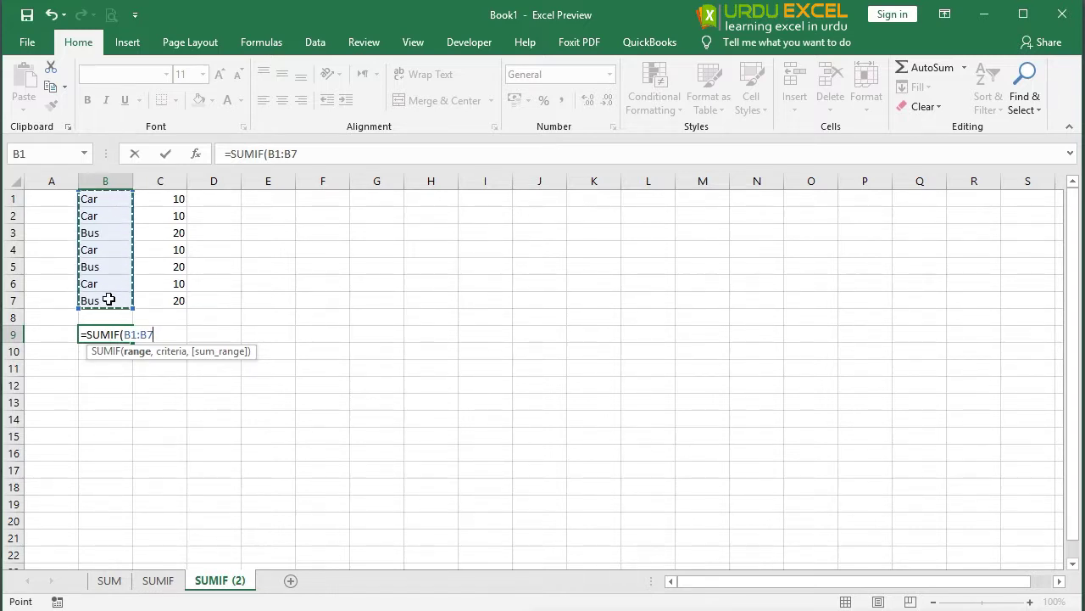
pyautogui.write(',')
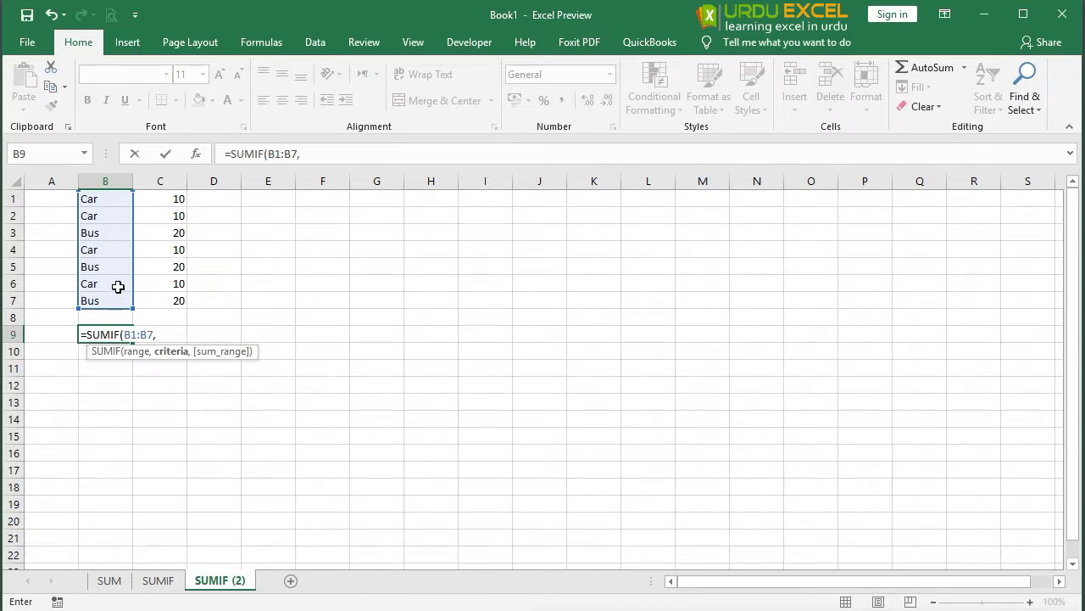
pyautogui.write('"')
pyautogui.write('CAR')
pyautogui.write('"')
pyautogui.write(',')
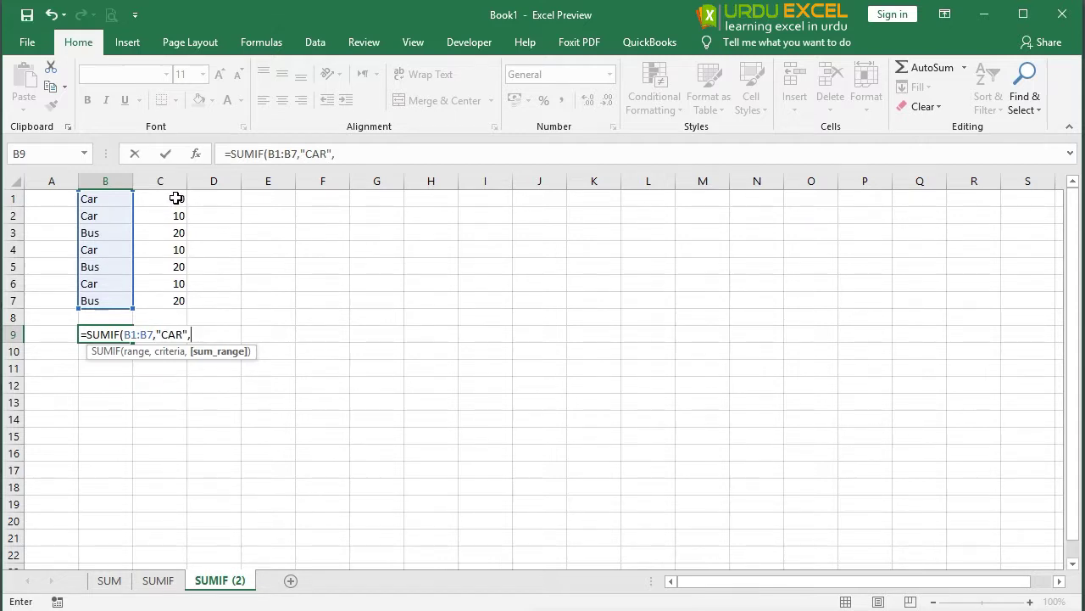
pyautogui.moveTo(176, 197); pyautogui.dragTo(171, 295)
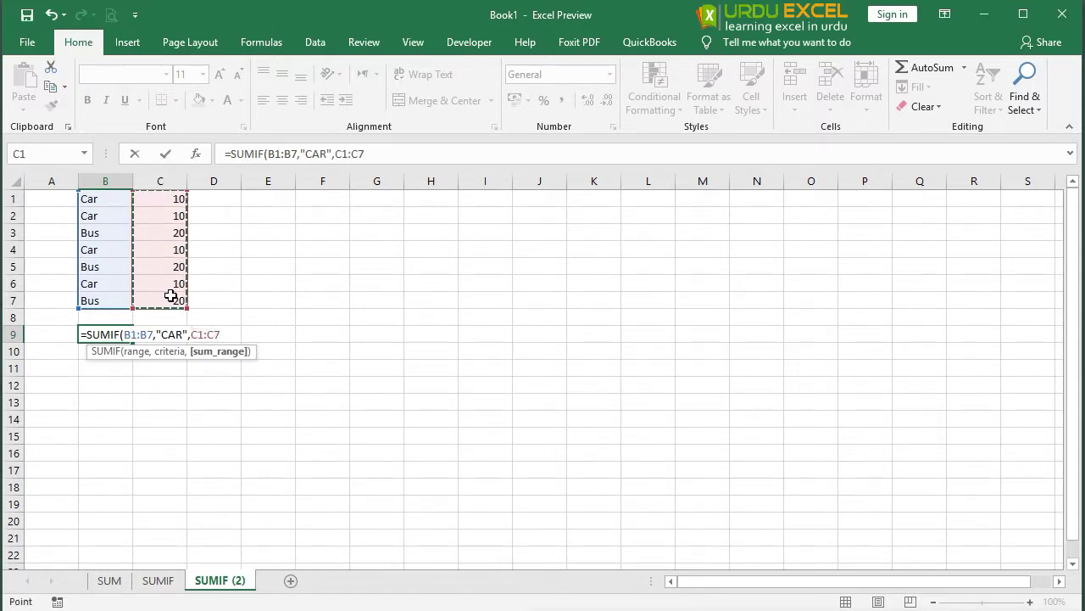
pyautogui.write(')')
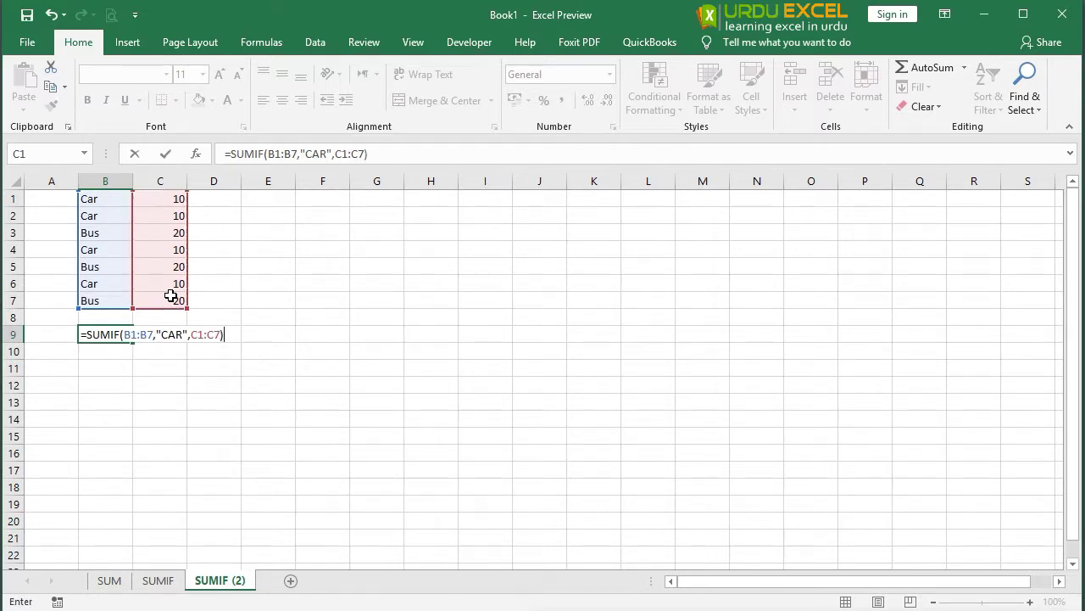
pyautogui.press('Return')
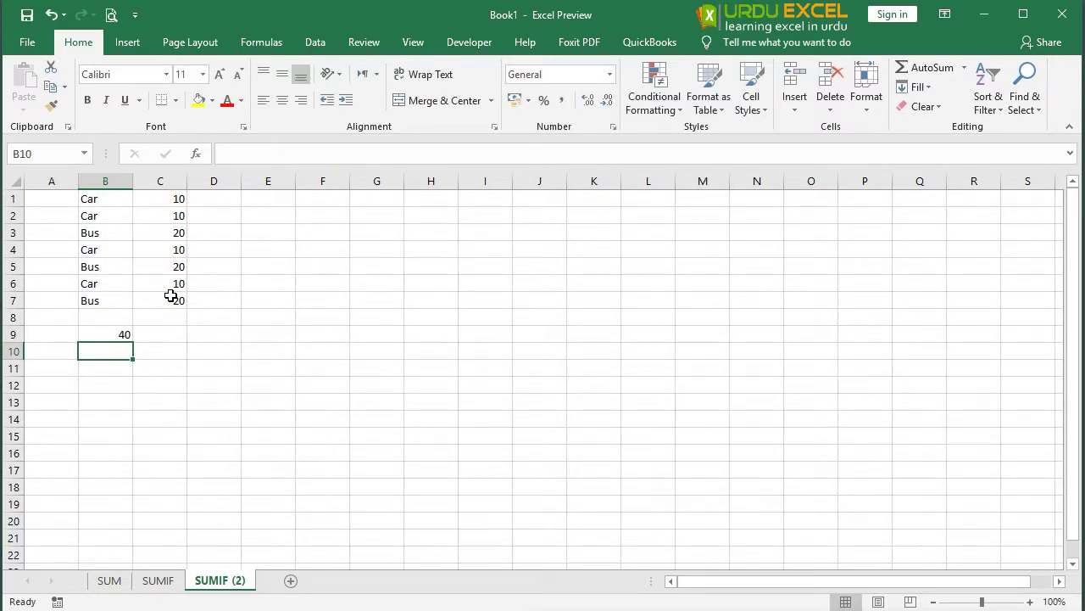
pyautogui.press('Up')
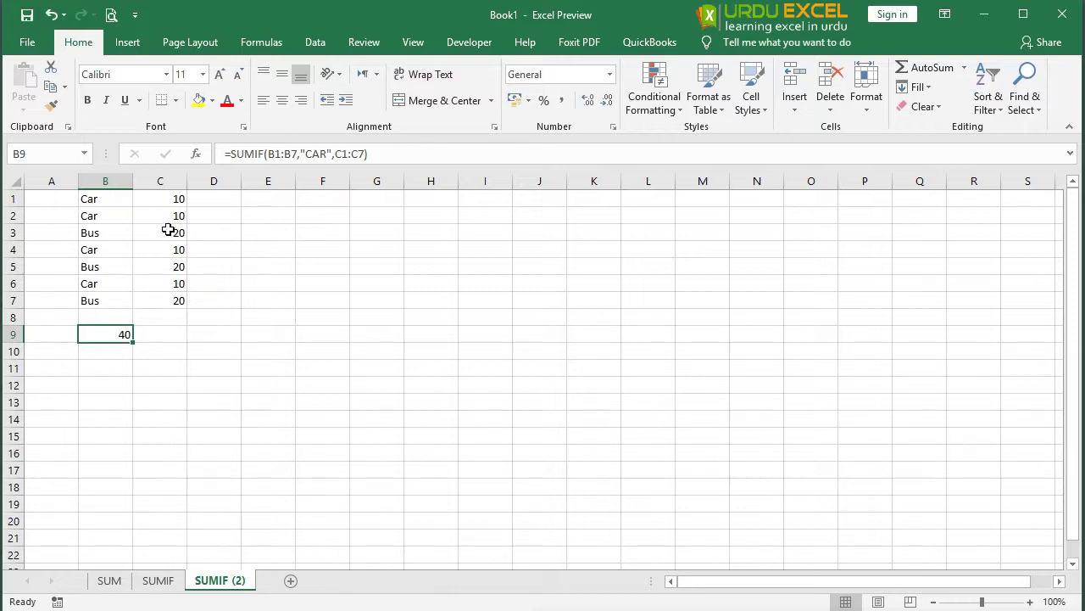
# - Verify that the Car amounts in C1, C2, C4 and C6 match B9's SUMIF total of 40
pyautogui.click(178, 199)
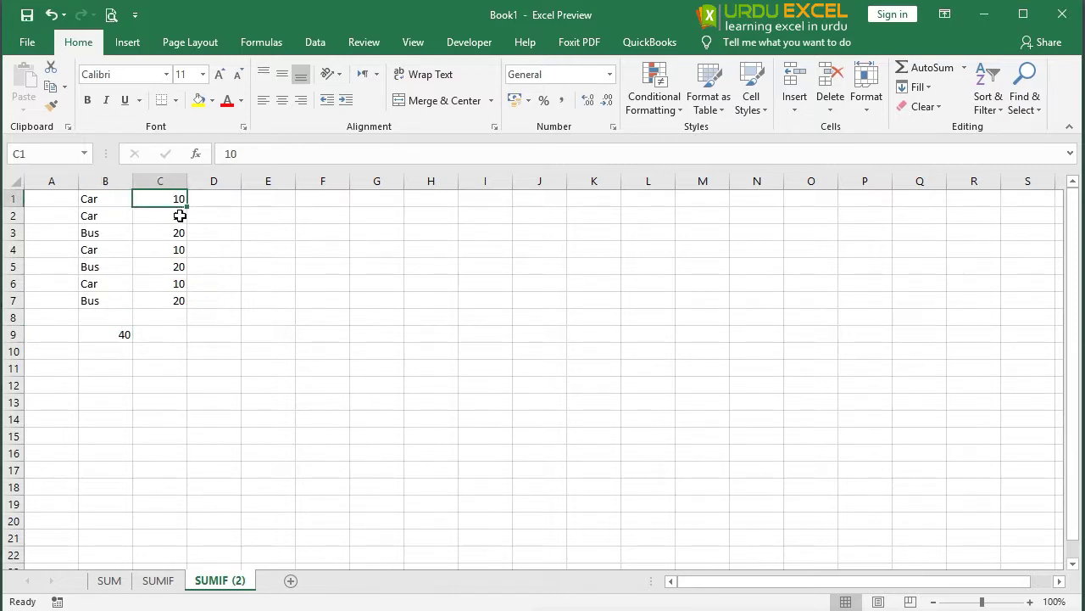
pyautogui.keyDown('ctrl'); pyautogui.click(177, 215); pyautogui.keyUp('ctrl')
pyautogui.keyDown('ctrl'); pyautogui.click(180, 251); pyautogui.keyUp('ctrl')
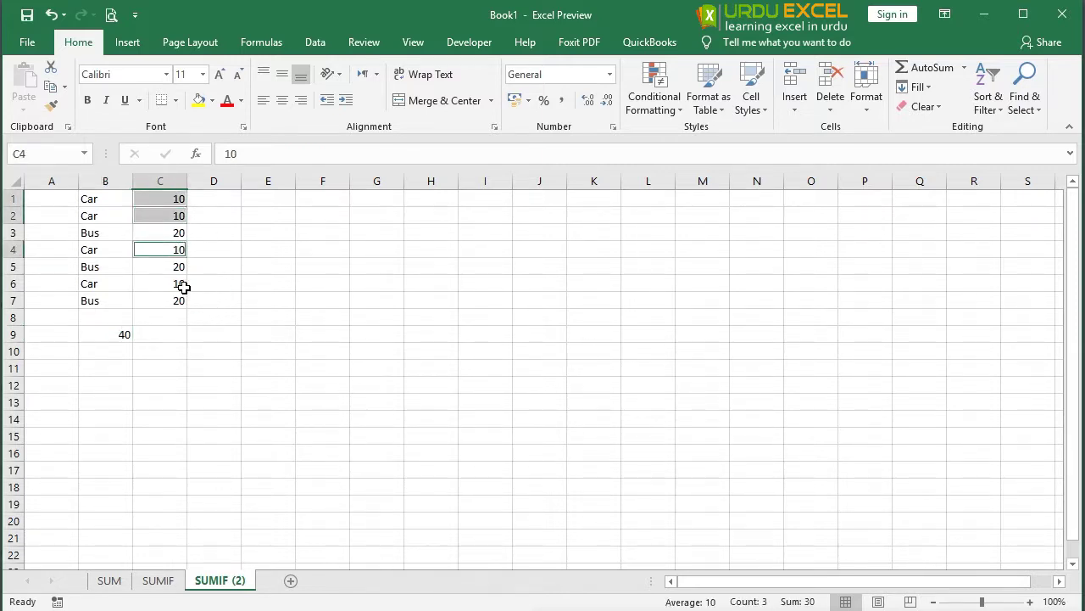
pyautogui.keyDown('ctrl'); pyautogui.click(179, 285); pyautogui.keyUp('ctrl')
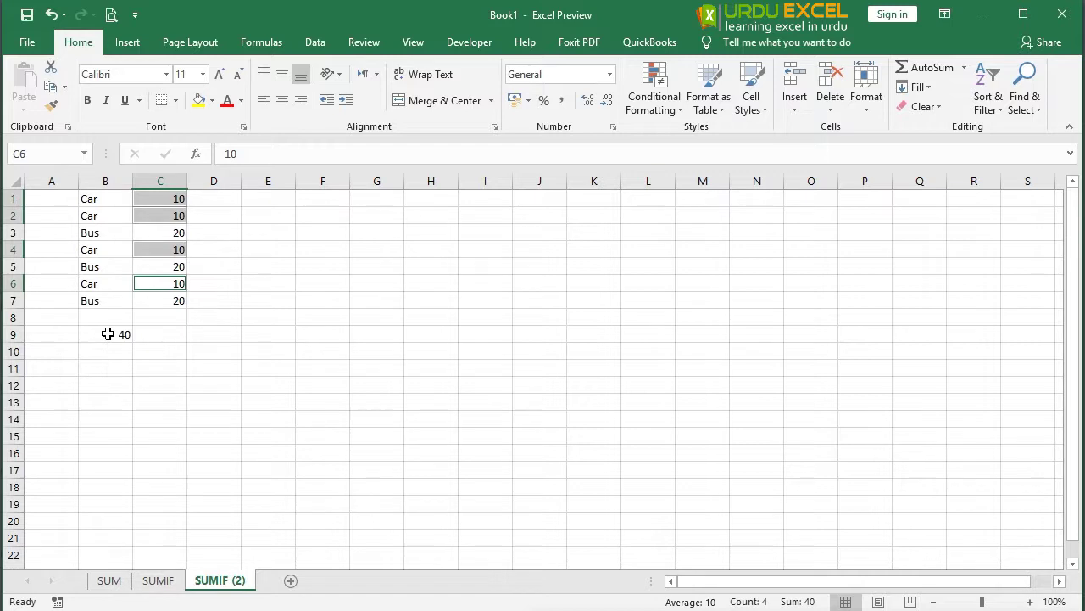
pyautogui.click(108, 334)
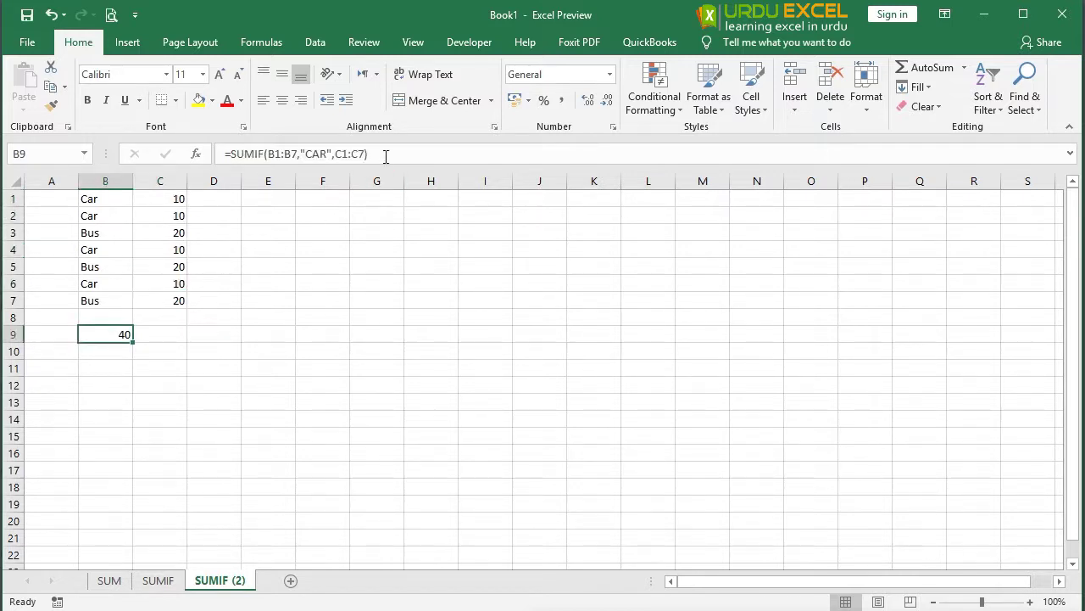
pyautogui.moveTo(385, 153); pyautogui.dragTo(196, 157)
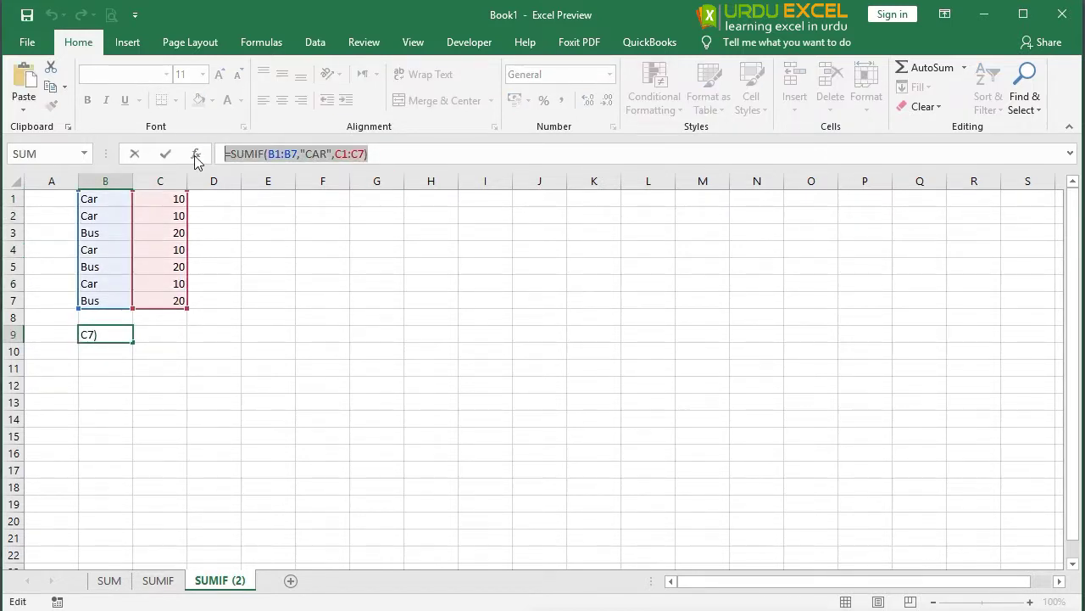
pyautogui.click(165, 153)
# - Enter =SUMIF(B1:B7,"BUS",C1:C7) in B10 by reusing the Car formula with BUS as the criterion
pyautogui.click(111, 351)
pyautogui.click(232, 156)
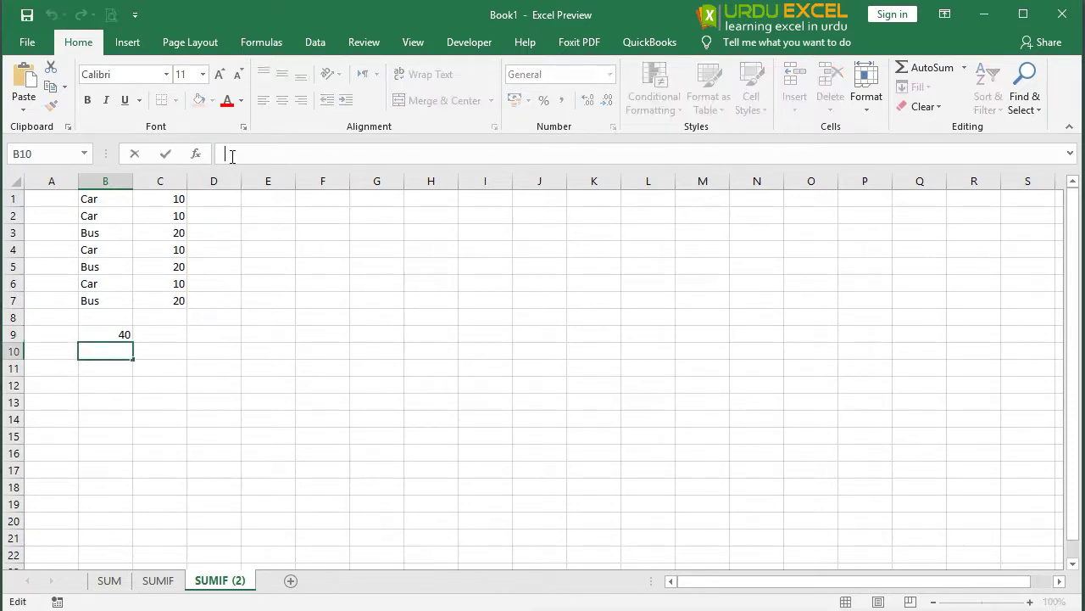
pyautogui.write('=SUMIF(B1:B7,"CAR",C1:C7)')
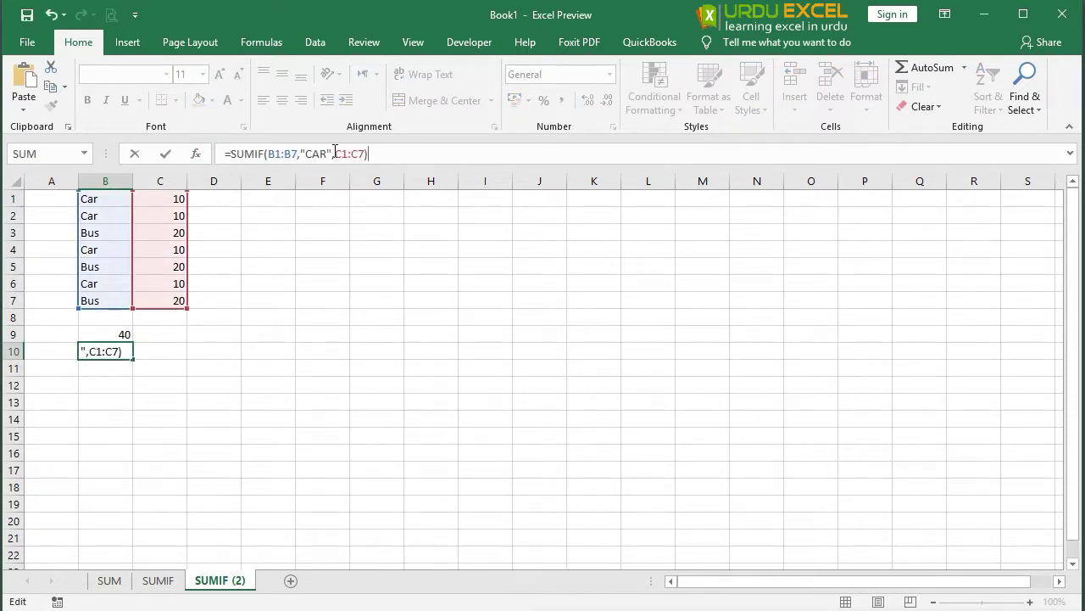
pyautogui.click(323, 154)
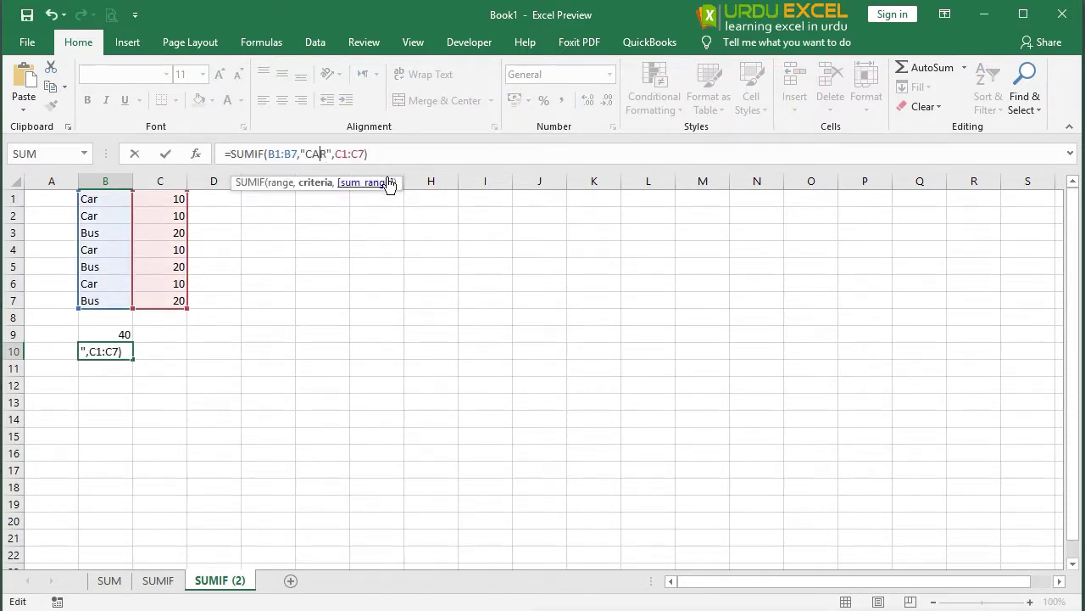
pyautogui.press('Delete')
pyautogui.press('BackSpace')
pyautogui.press('BackSpace')
pyautogui.write('B')
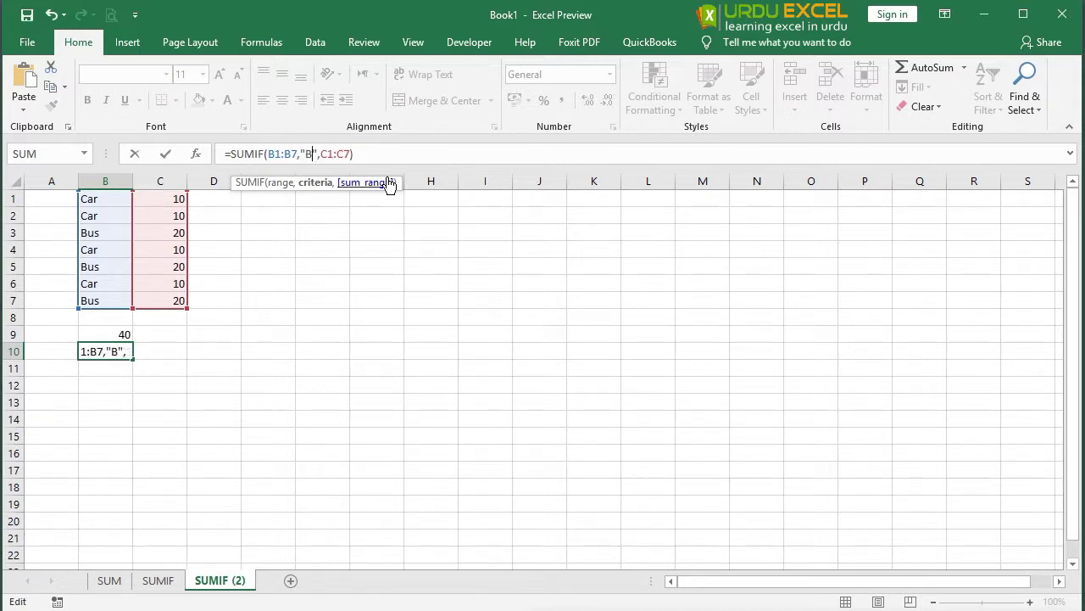
pyautogui.write('US')
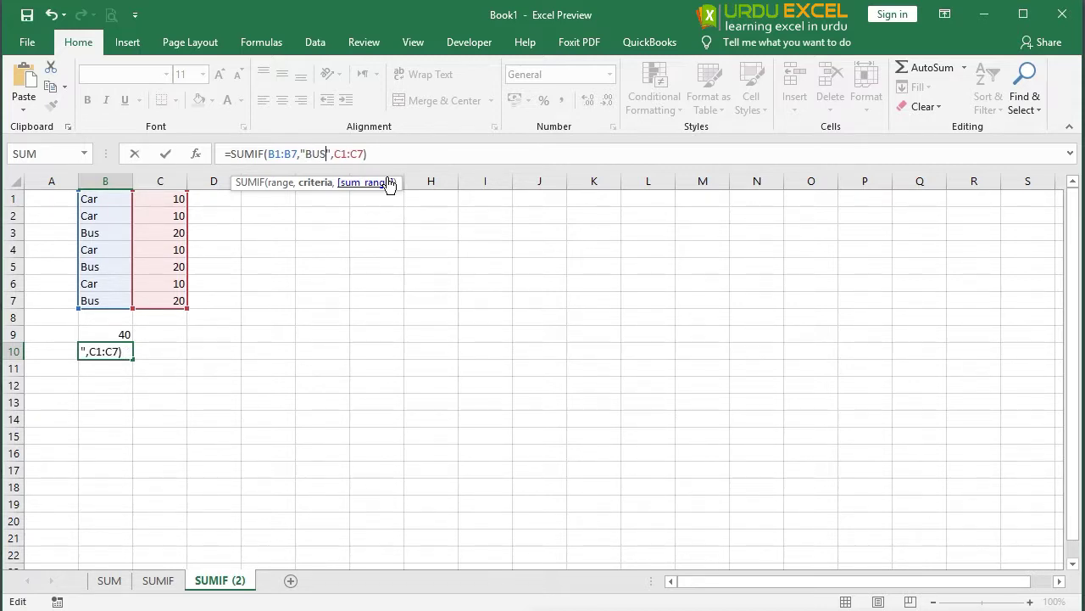
pyautogui.press('Return')
# - Compare B10's Bus total of 60 against the Bus rows in the data
pyautogui.click(123, 352)
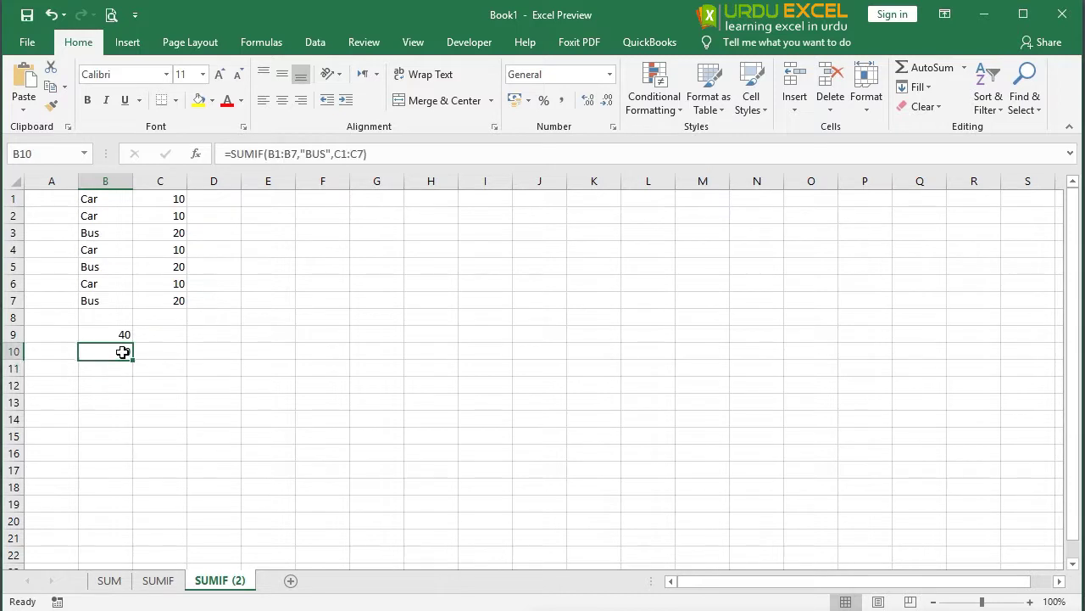
pyautogui.click(106, 297)
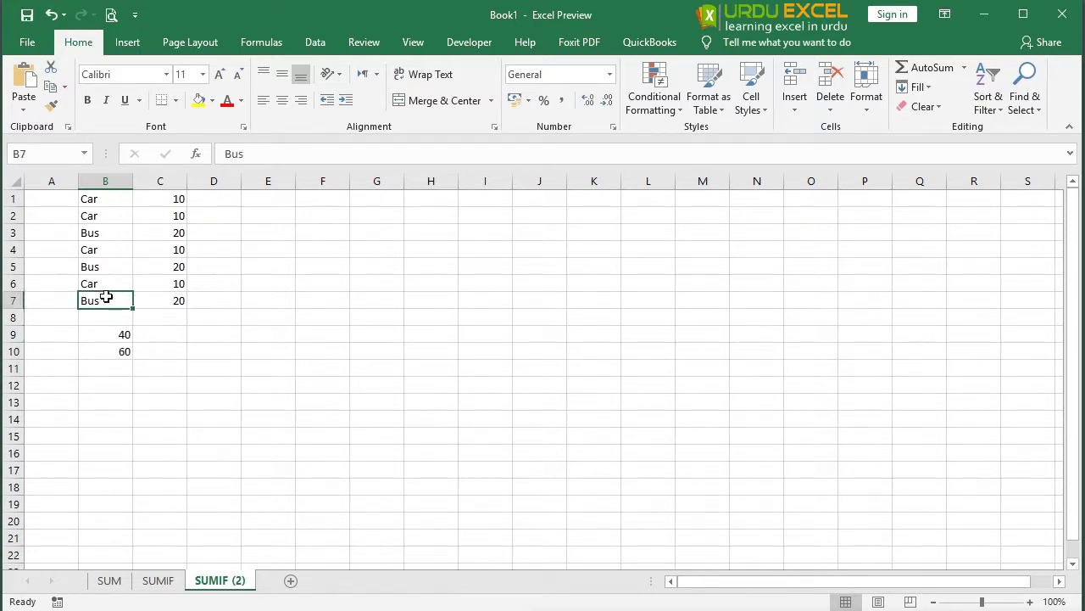
pyautogui.click(105, 266)
pyautogui.click(105, 233)
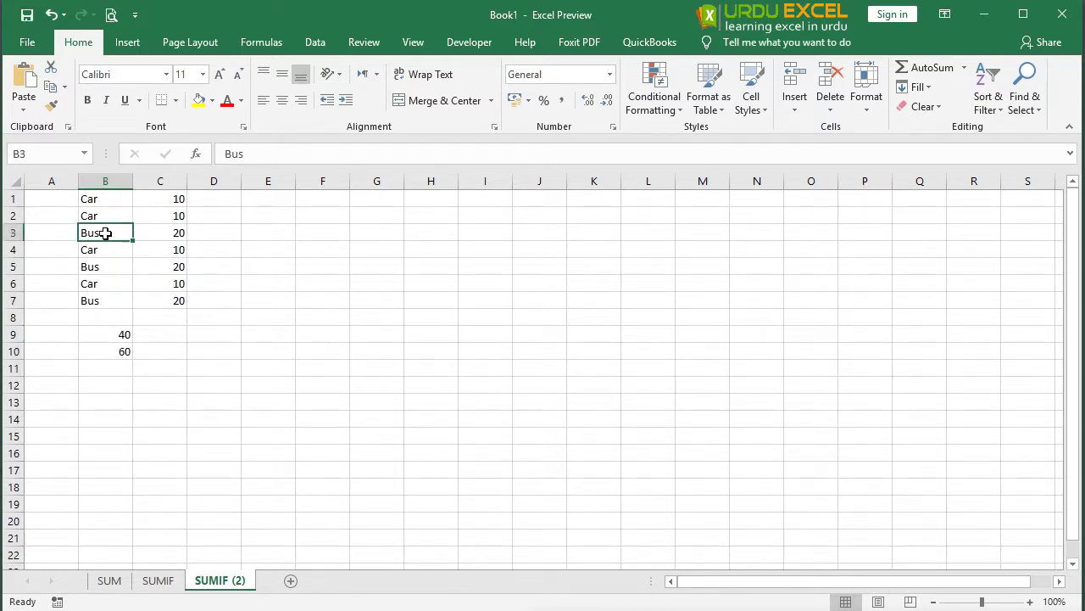
pyautogui.click(127, 351)
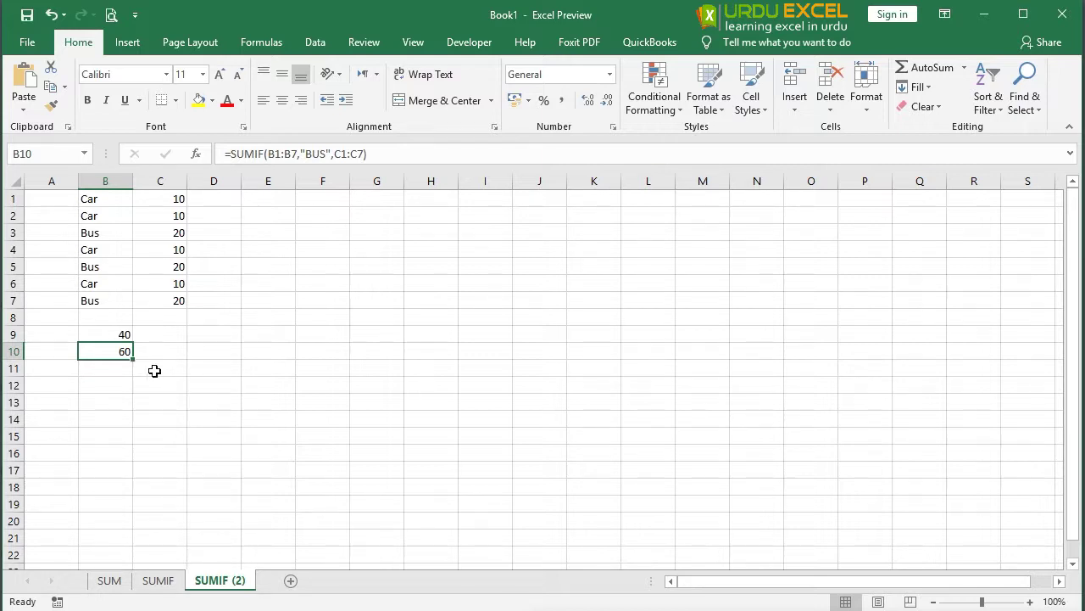
# - Add a sheet named SUMIFS and list ten cities, Gujrat through Lahore, in A1:A10
pyautogui.click(290, 581)
pyautogui.doubleClick(285, 581)
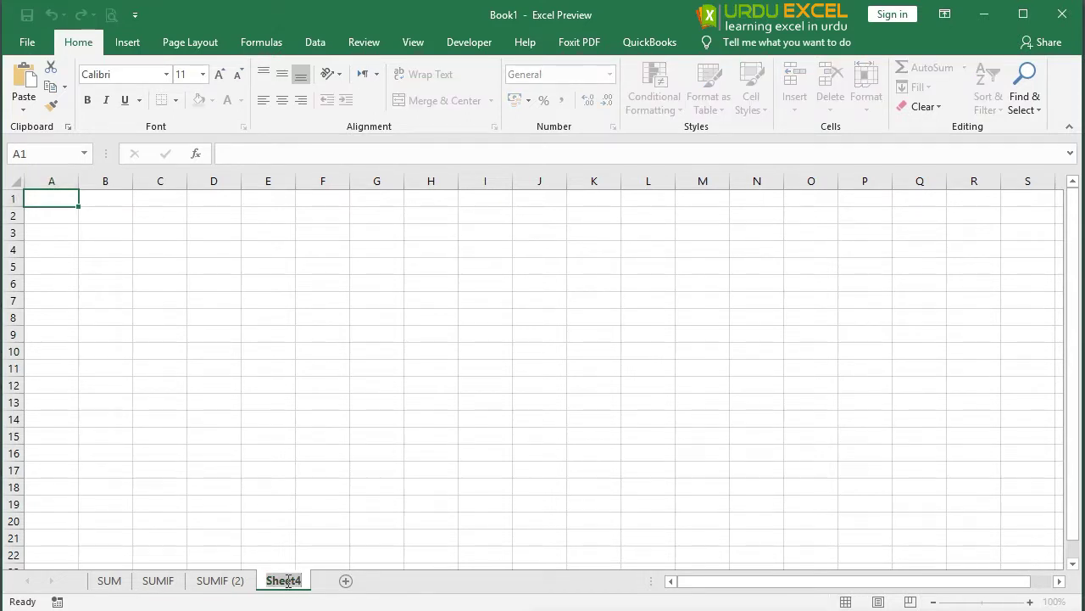
pyautogui.write('SUMIF')
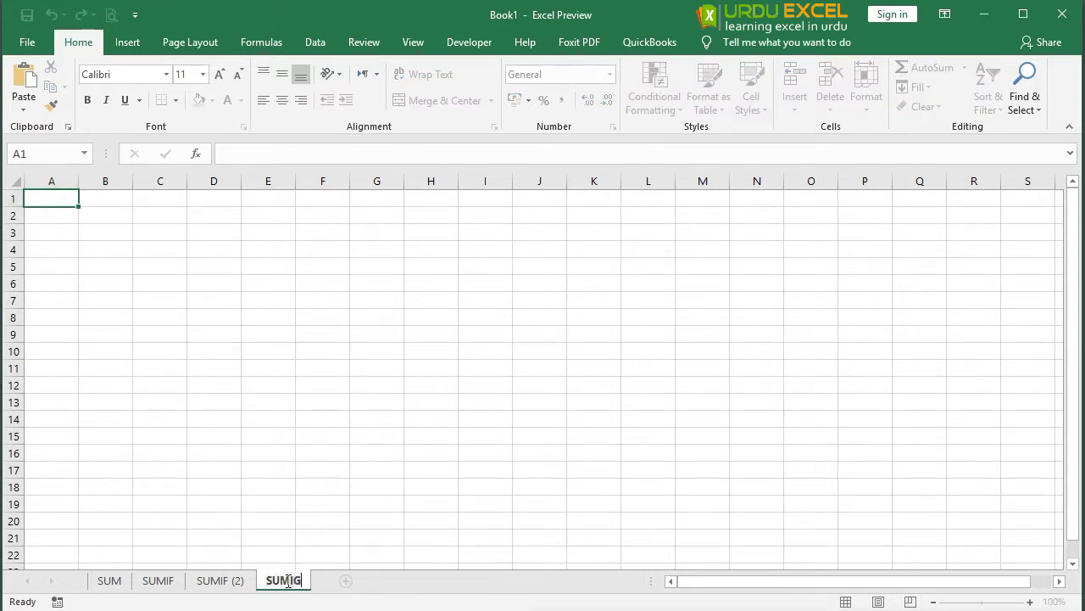
pyautogui.write('S')
pyautogui.press('Return')
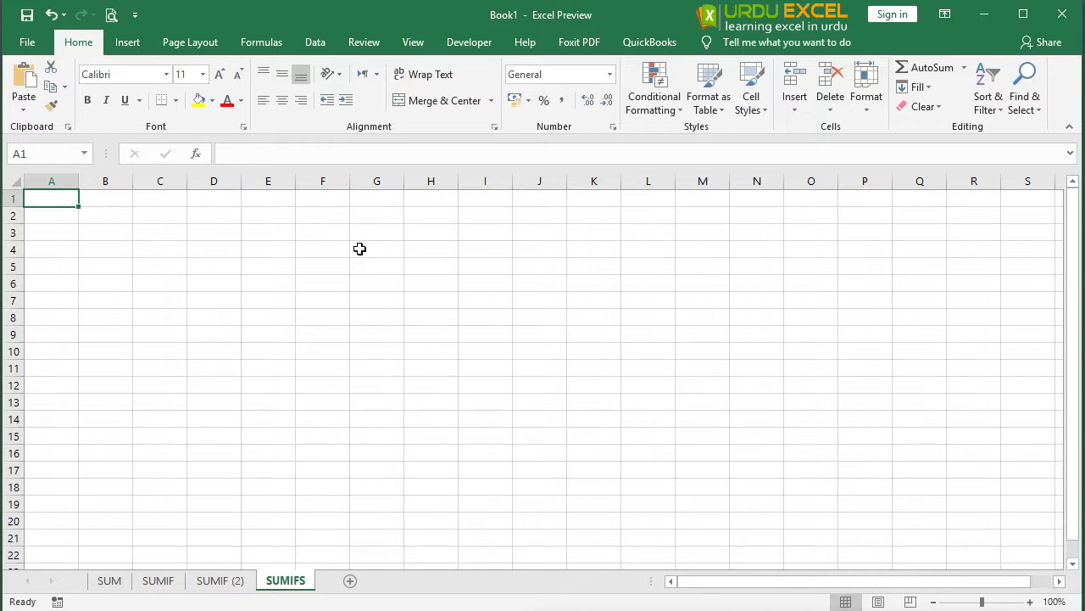
pyautogui.write('G')
pyautogui.write('u')
pyautogui.write('jrat Jhelum Gujrat Jhelum Karachi Lahore Jhelum Jhelum Gawadr Lahore')
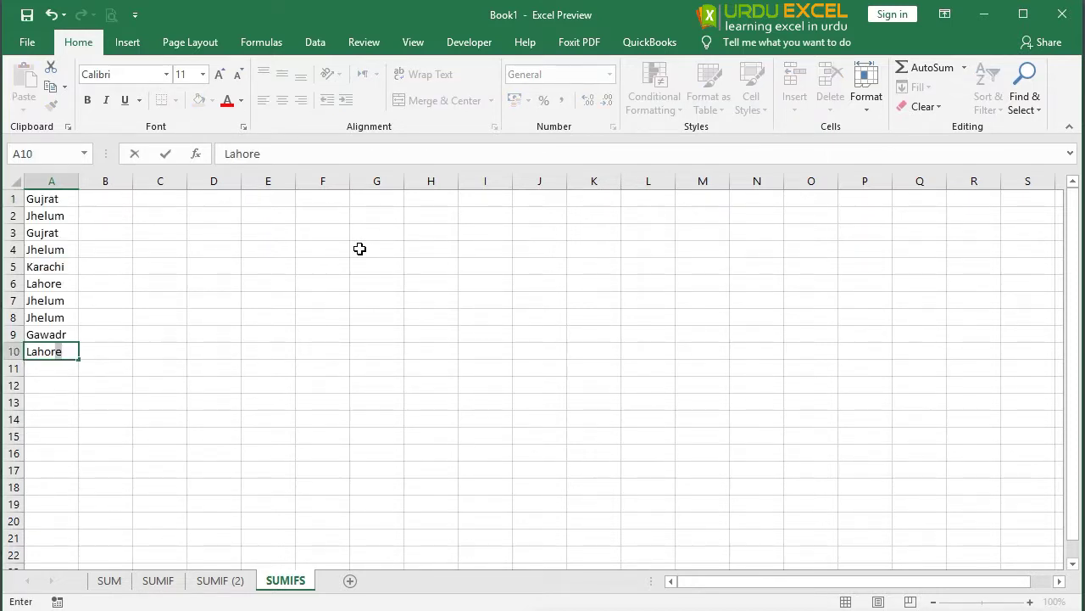
pyautogui.press('Tab')
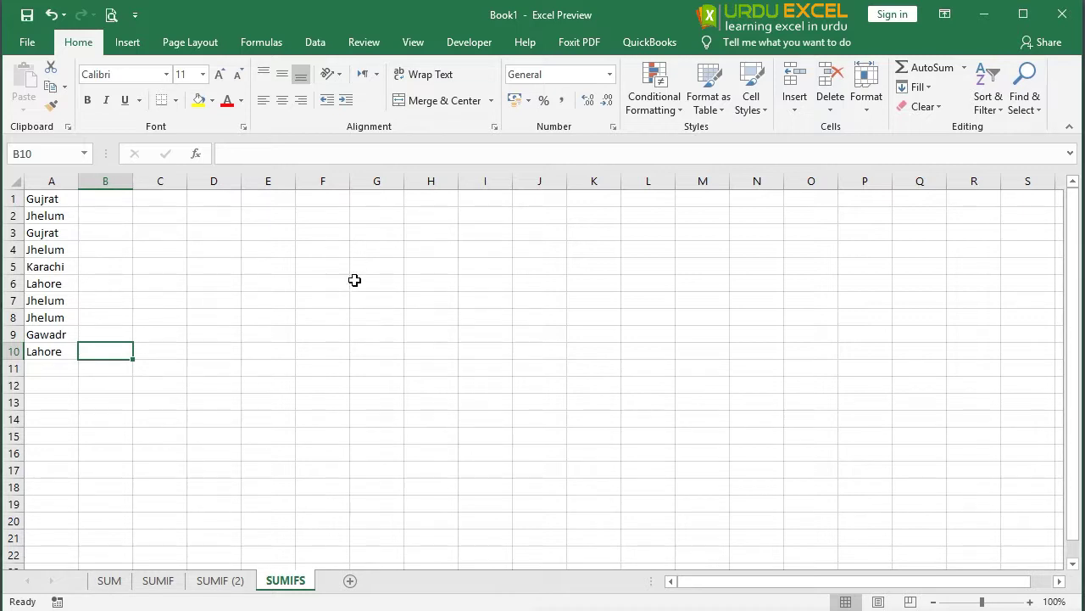
# - Copy the vehicle and amount data B1:C7 from SUMIF (2) into B1 of SUMIFS
pyautogui.click(228, 580)
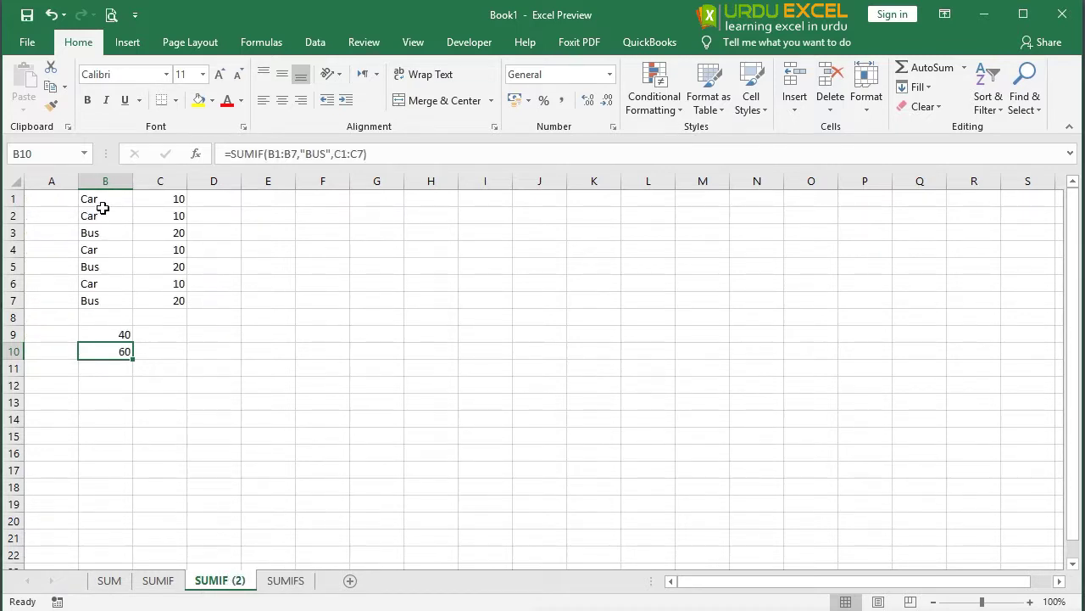
pyautogui.moveTo(102, 200)
pyautogui.mouseDown()
pyautogui.moveTo(184, 264)
pyautogui.moveTo(181, 302)
pyautogui.mouseUp()
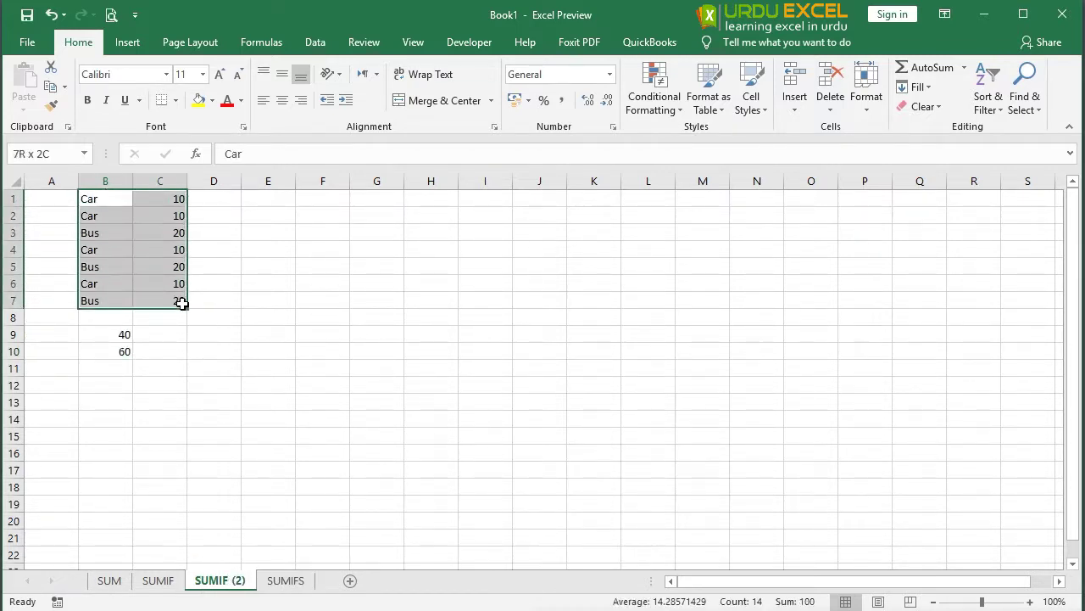
pyautogui.hotkey('ctrl', 'c')
pyautogui.click(284, 581)
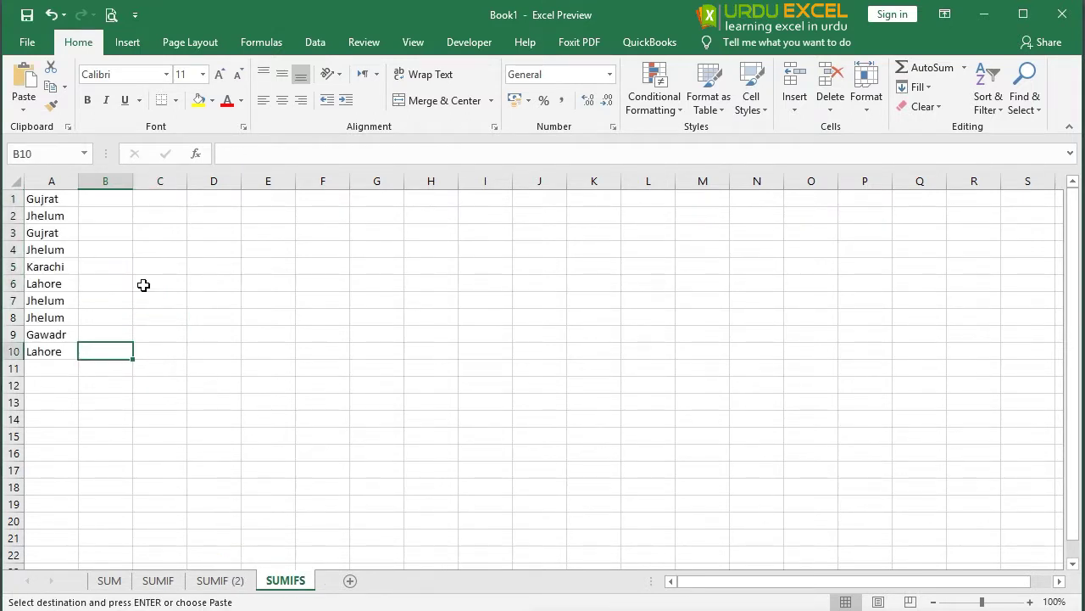
pyautogui.rightClick(105, 200)
pyautogui.click(168, 274)
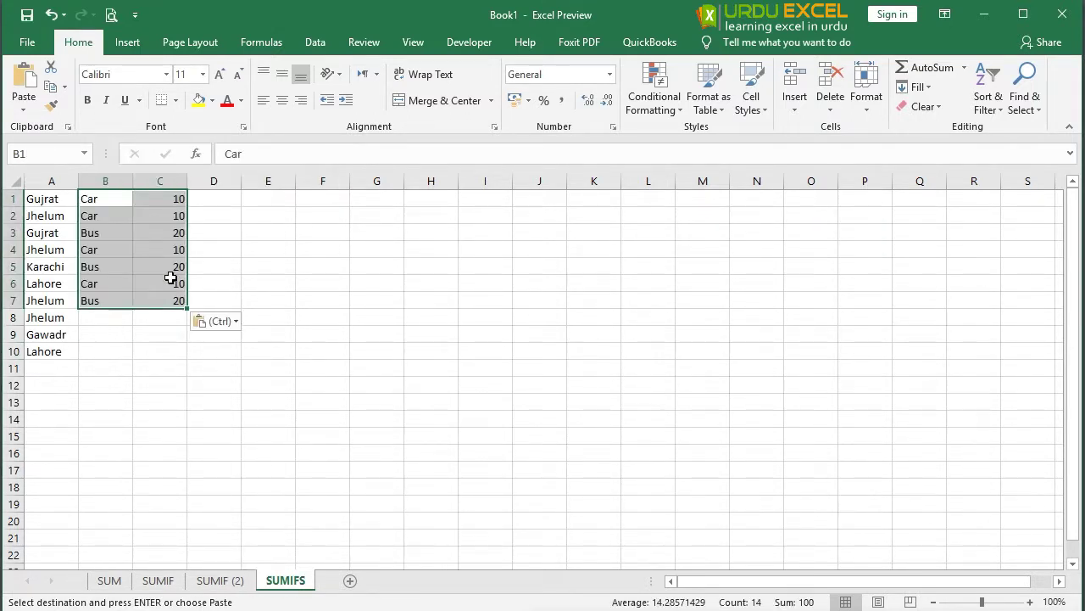
# - Copy rows B5:C7 and paste them into B8:C10 to cover all ten cities
pyautogui.click(101, 317)
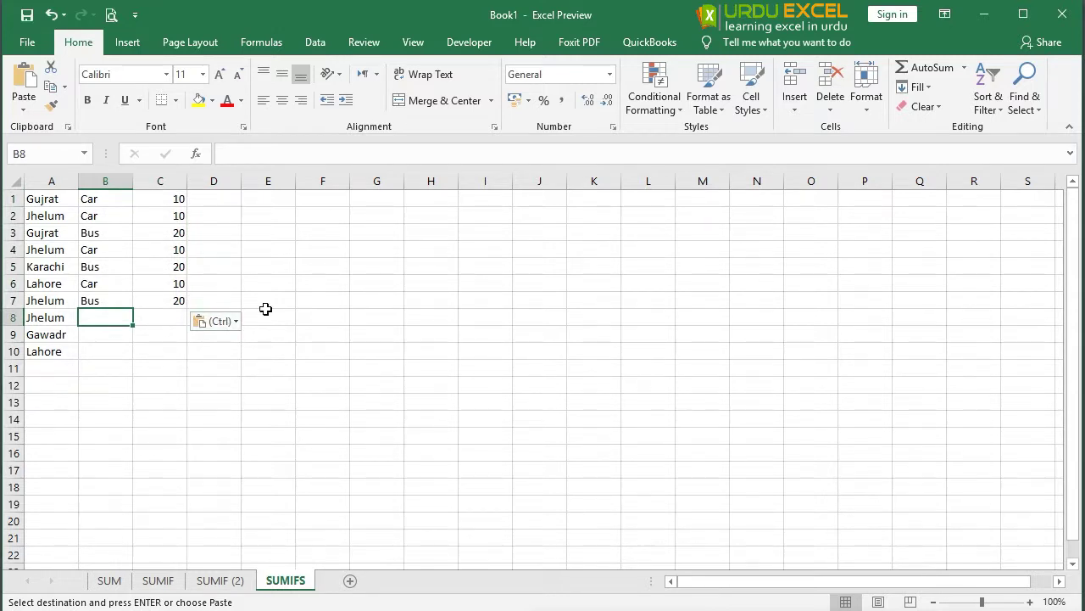
pyautogui.press('Up')
pyautogui.press('Up')
pyautogui.press('Up')
pyautogui.hotkey('shift', 'Down')
pyautogui.hotkey('shift', 'Down')
pyautogui.hotkey('shift', 'Right')
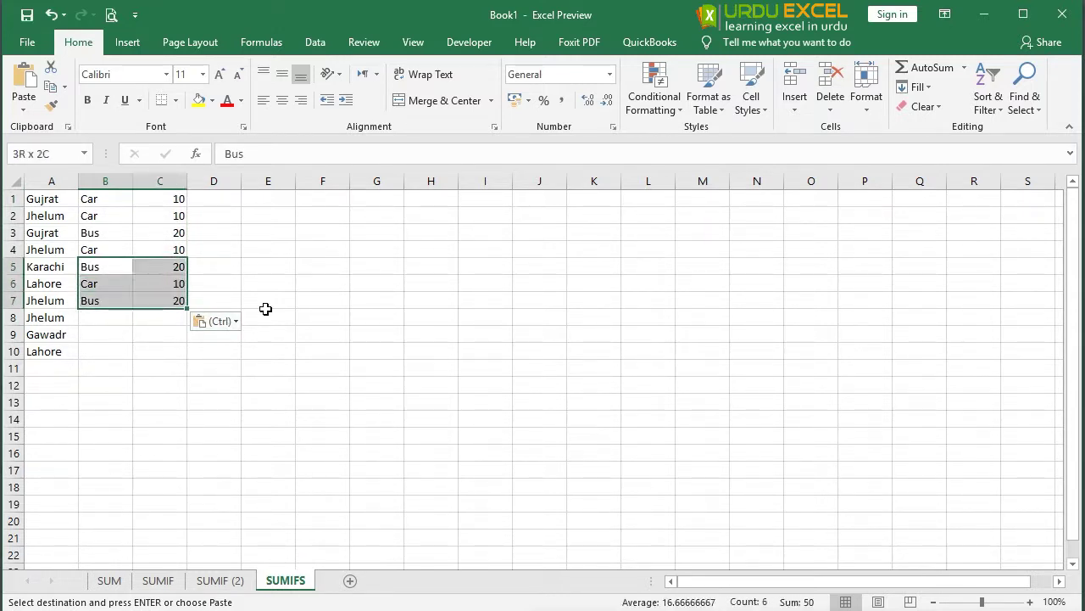
pyautogui.hotkey('shift', 'Right')
pyautogui.hotkey('shift', 'Left')
pyautogui.hotkey('ctrl', 'c')
pyautogui.press('Down')
pyautogui.press('Down')
pyautogui.press('Down')
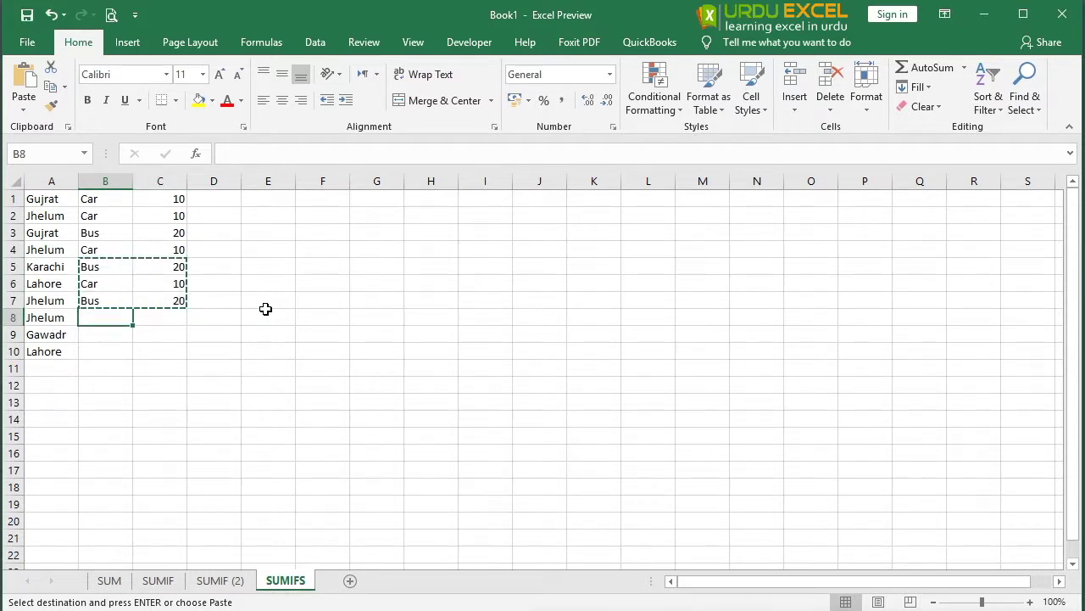
pyautogui.hotkey('ctrl', 'v')
pyautogui.press('Escape')
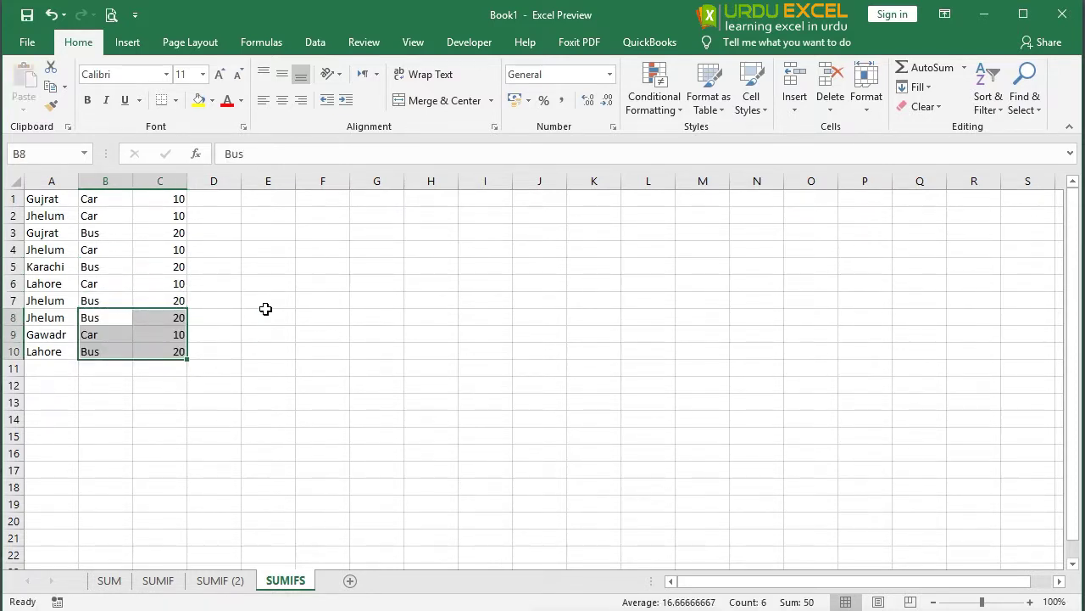
# - Start a =SUMIFS formula in cell B13
pyautogui.press('Down')
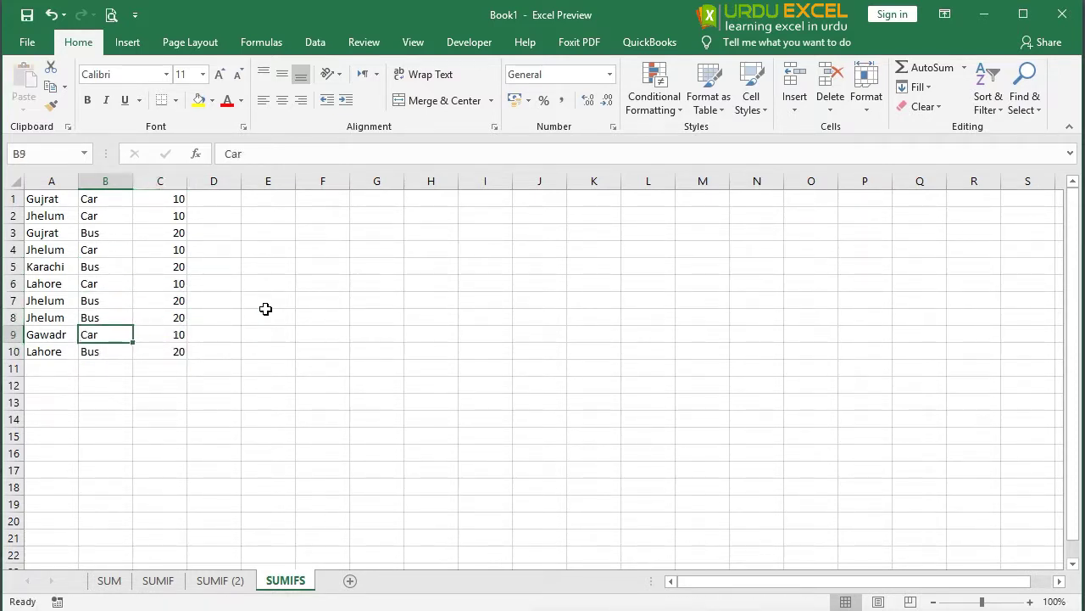
pyautogui.press('Down')
pyautogui.press('Down')
pyautogui.press('Down')
pyautogui.press('Down')
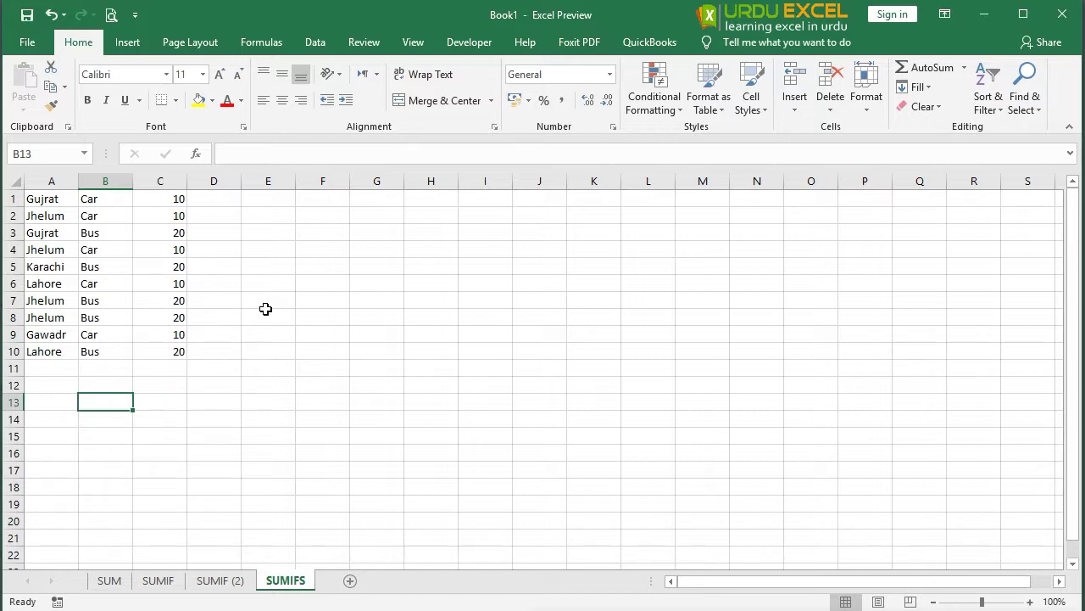
pyautogui.write('=')
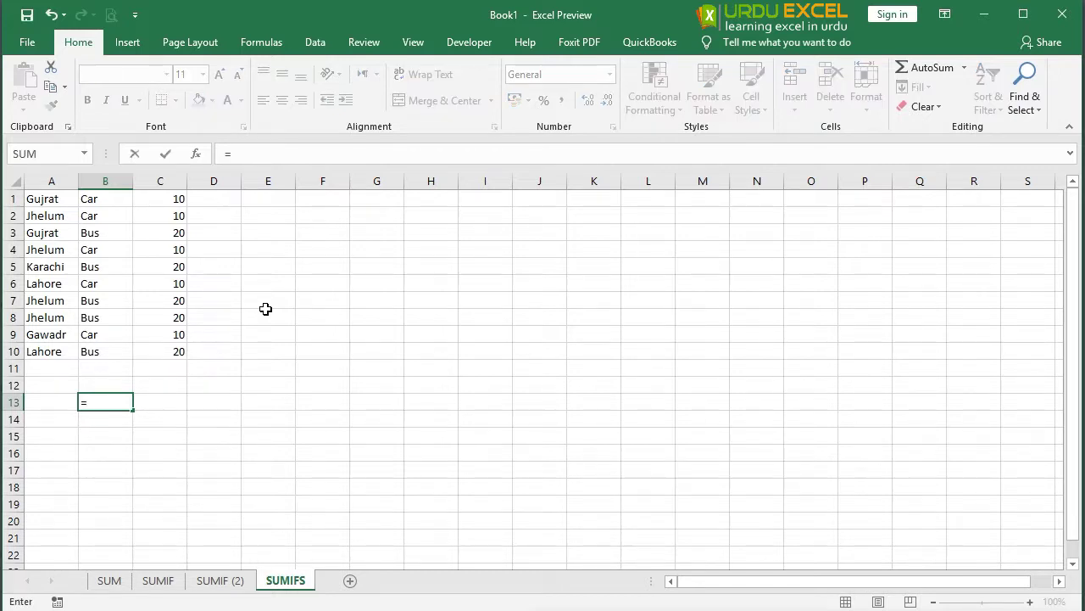
pyautogui.write('sumi')
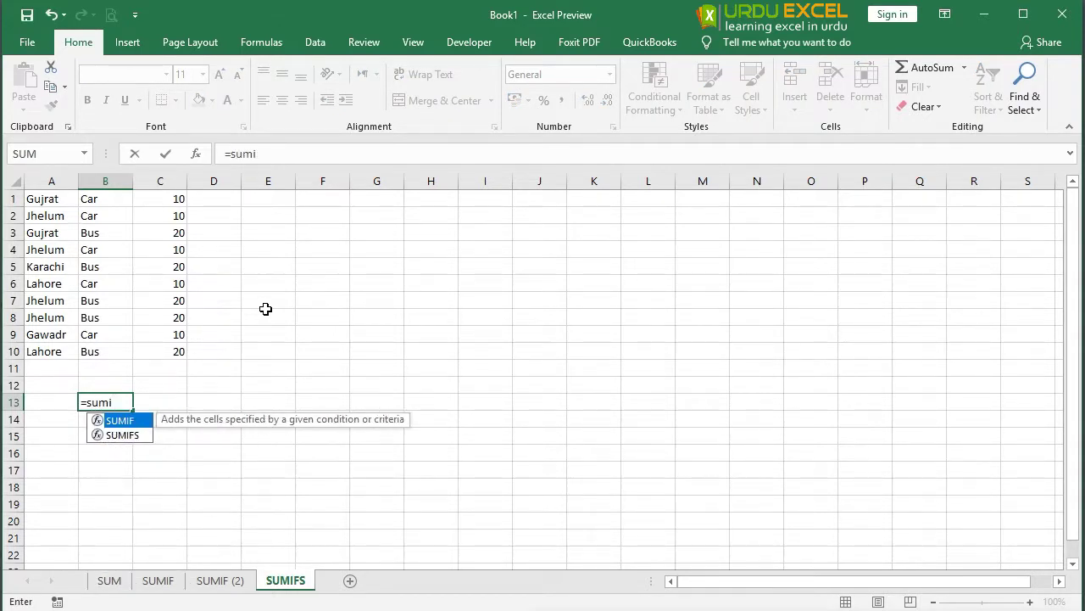
pyautogui.write('fs')
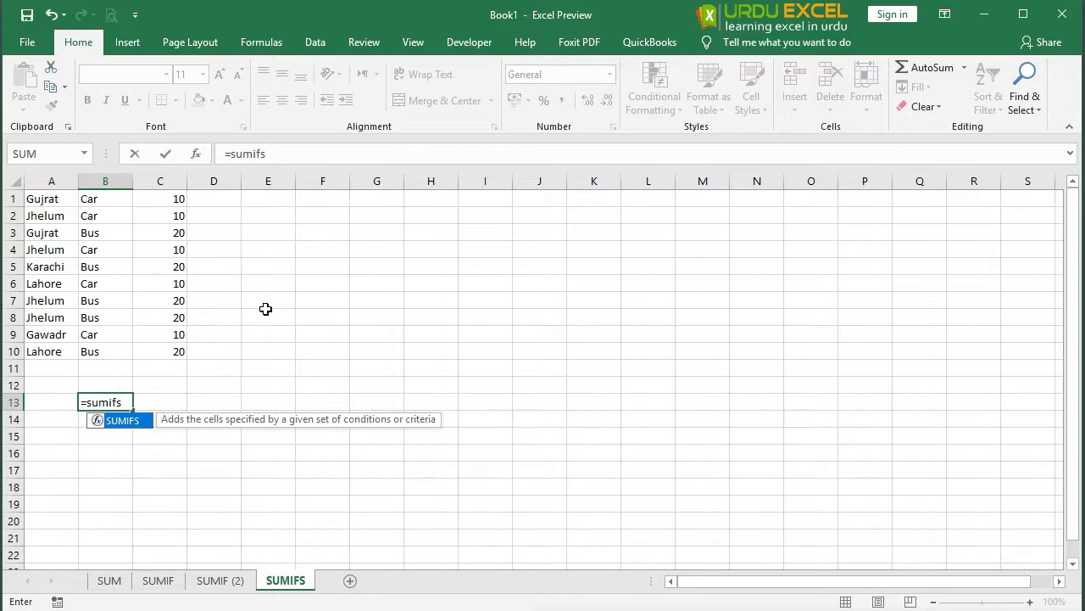
# - Complete B13 as =SUMIFS(C1:C10,A1:A10,Jhelum,B1:B10,"Bus")
pyautogui.press('Tab')
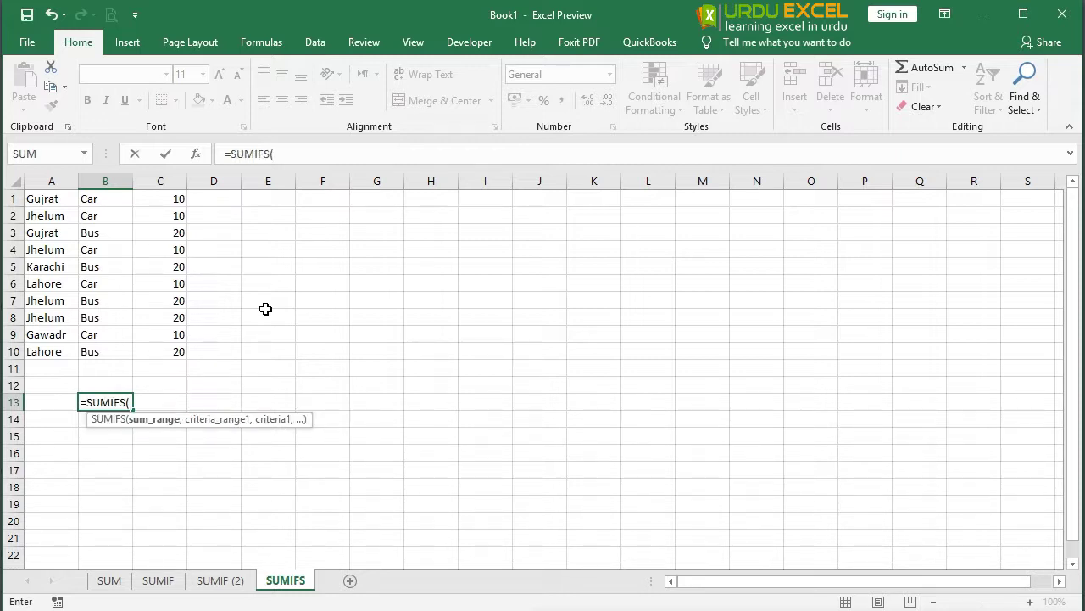
pyautogui.click(176, 197)
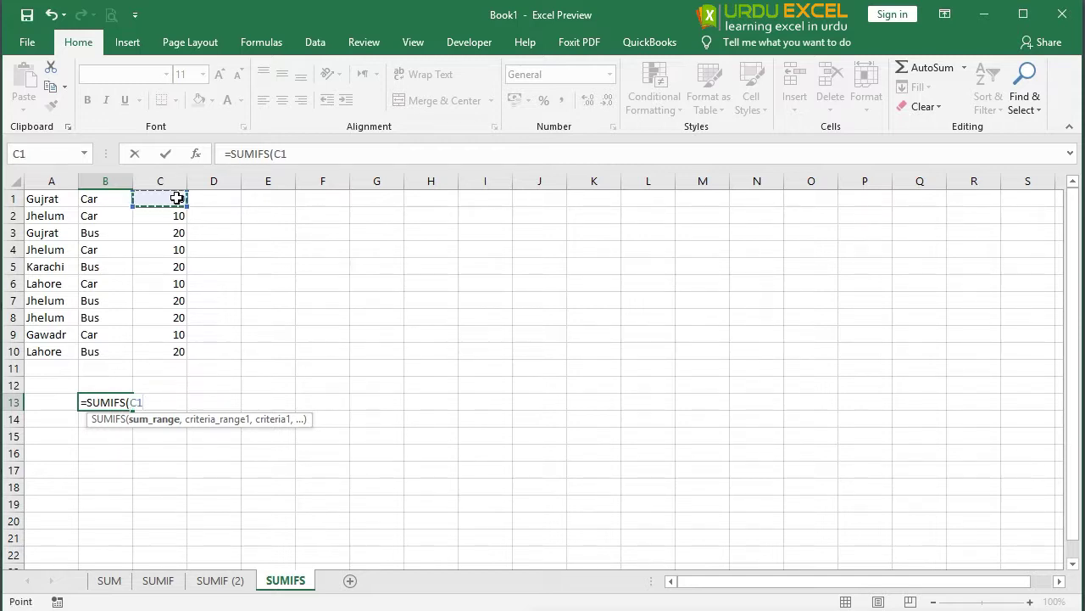
pyautogui.moveTo(176, 198); pyautogui.dragTo(170, 350)
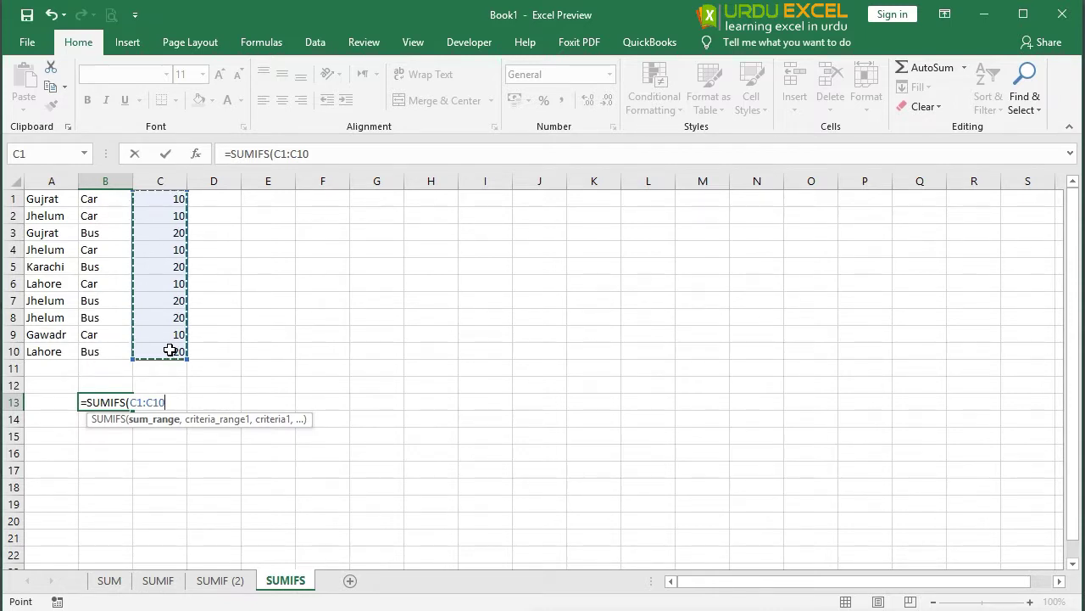
pyautogui.write(',')
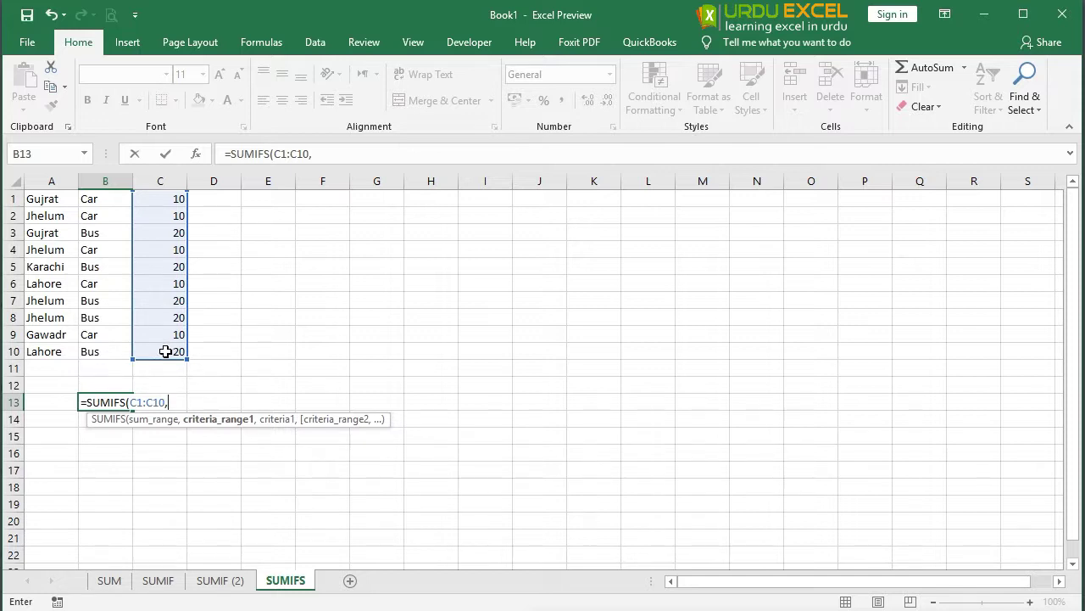
pyautogui.moveTo(53, 197); pyautogui.dragTo(49, 348)
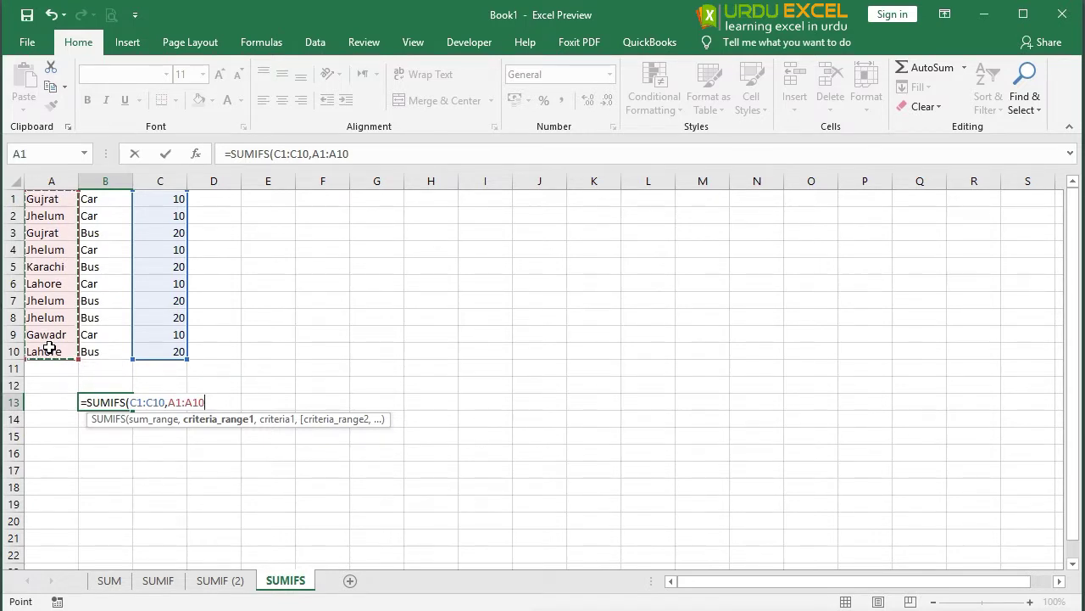
pyautogui.write(',')
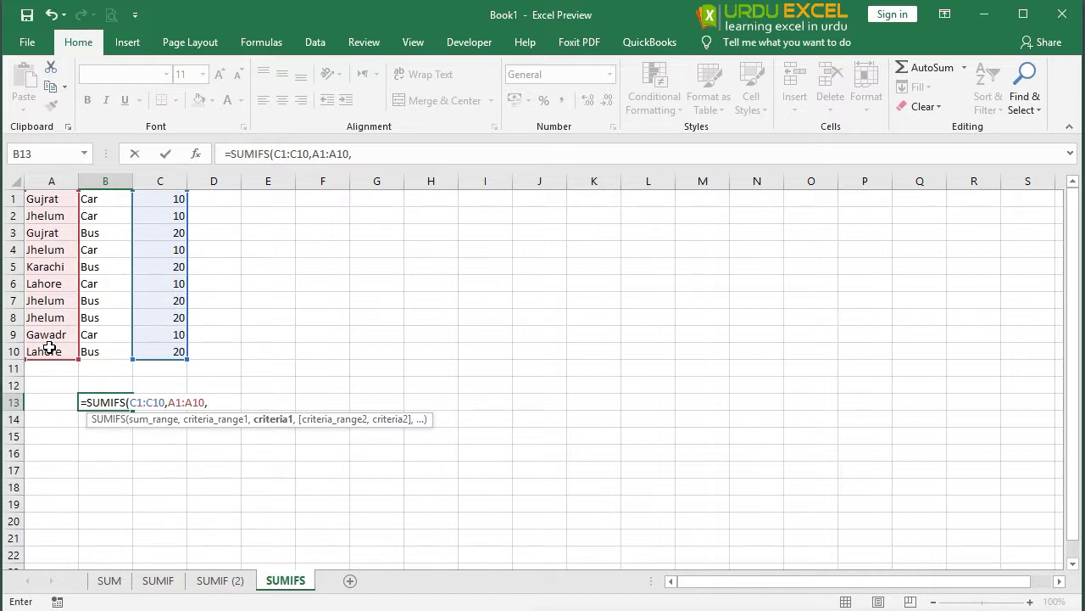
pyautogui.write('J')
pyautogui.write('he')
pyautogui.write('lum')
pyautogui.write(',')
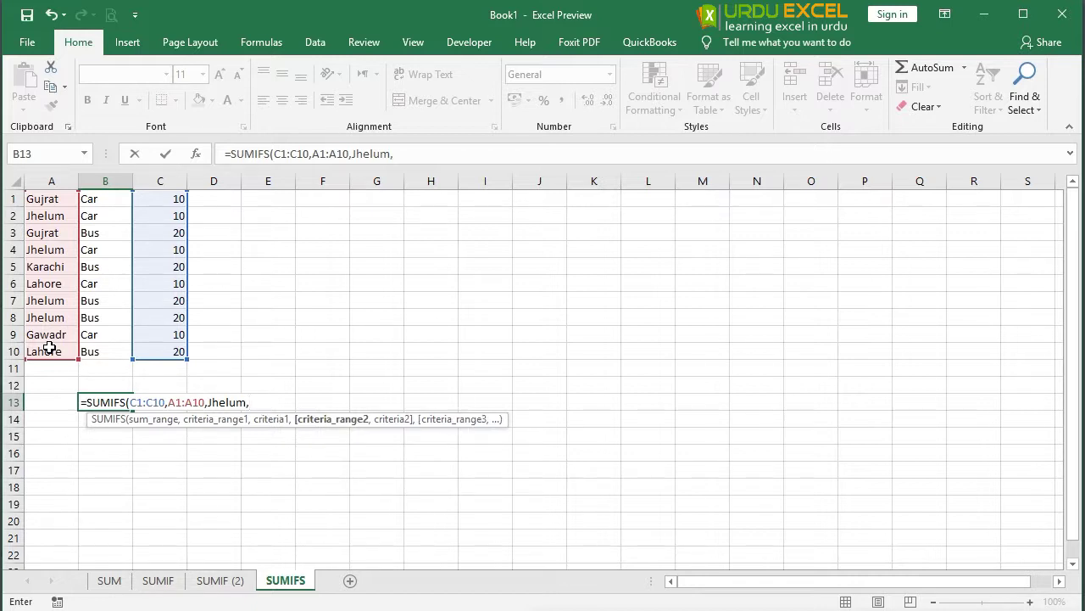
pyautogui.moveTo(110, 198); pyautogui.dragTo(97, 351)
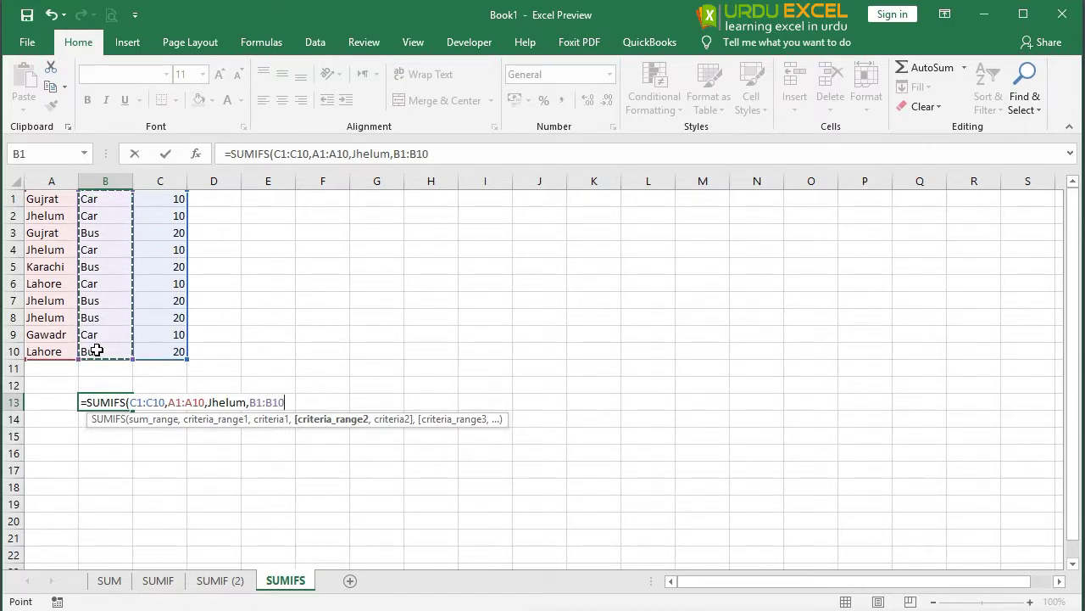
pyautogui.write(',')
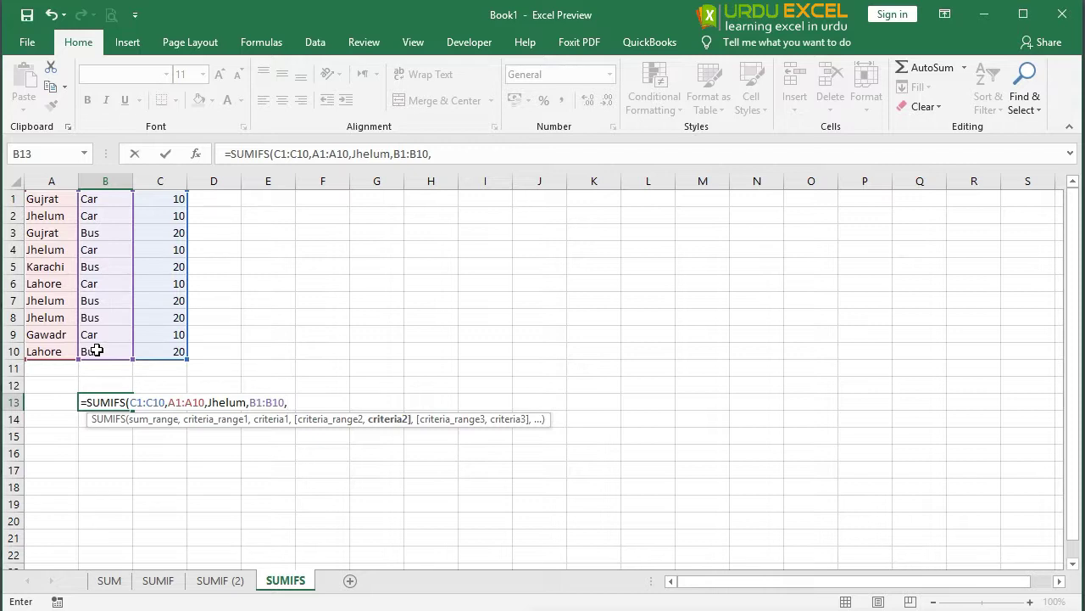
pyautogui.write('"')
pyautogui.write('Bu')
pyautogui.write('s"')
pyautogui.write(')')
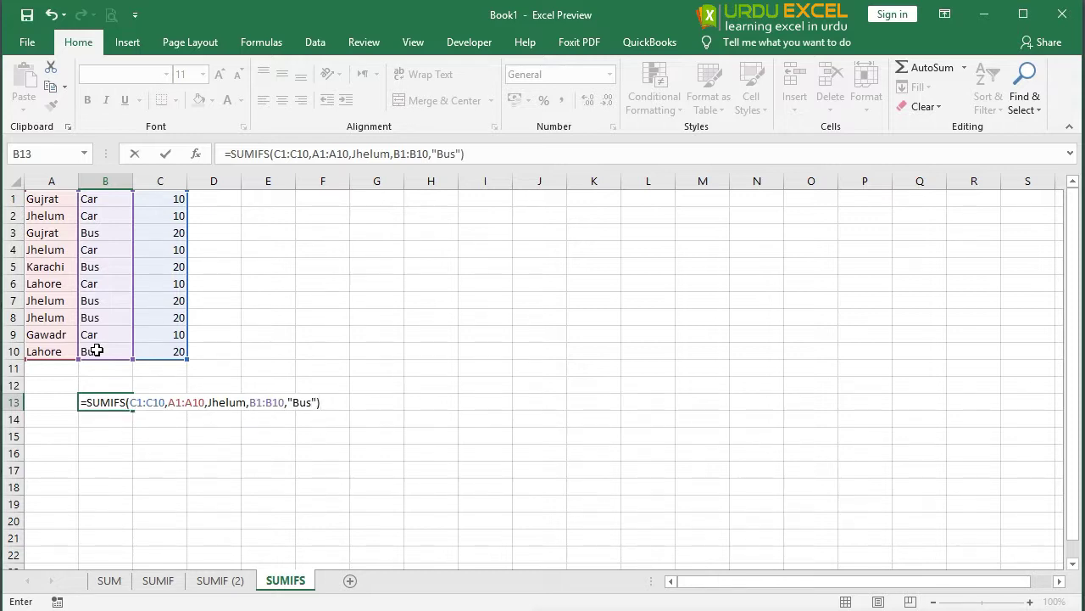
pyautogui.hotkey('ctrl', 'Return')
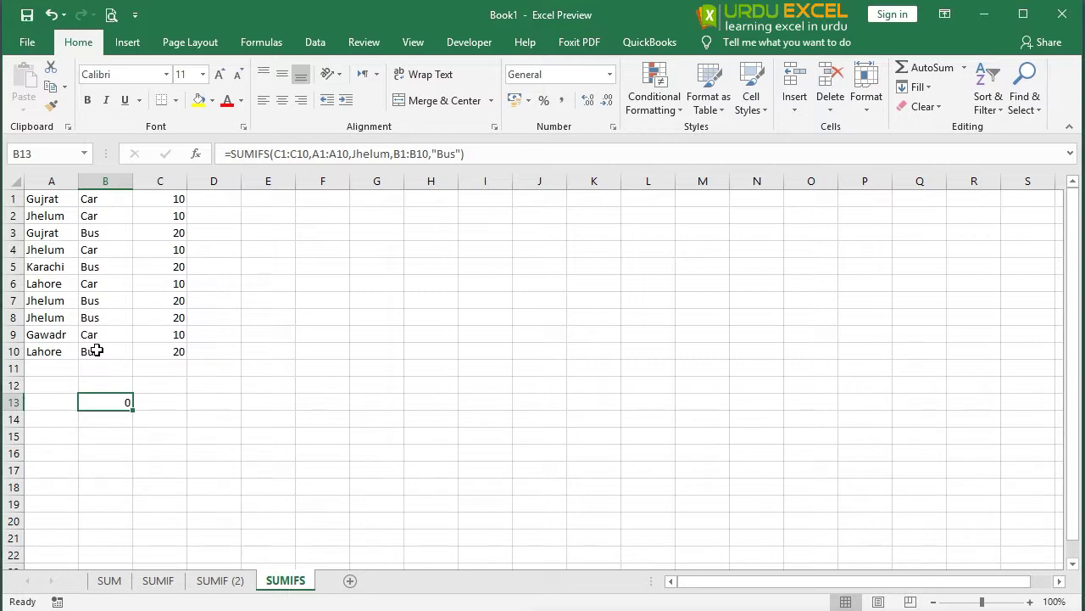
# - Put double quotes around Jhelum in B13's SUMIFS formula so it returns 40
pyautogui.press('F2')
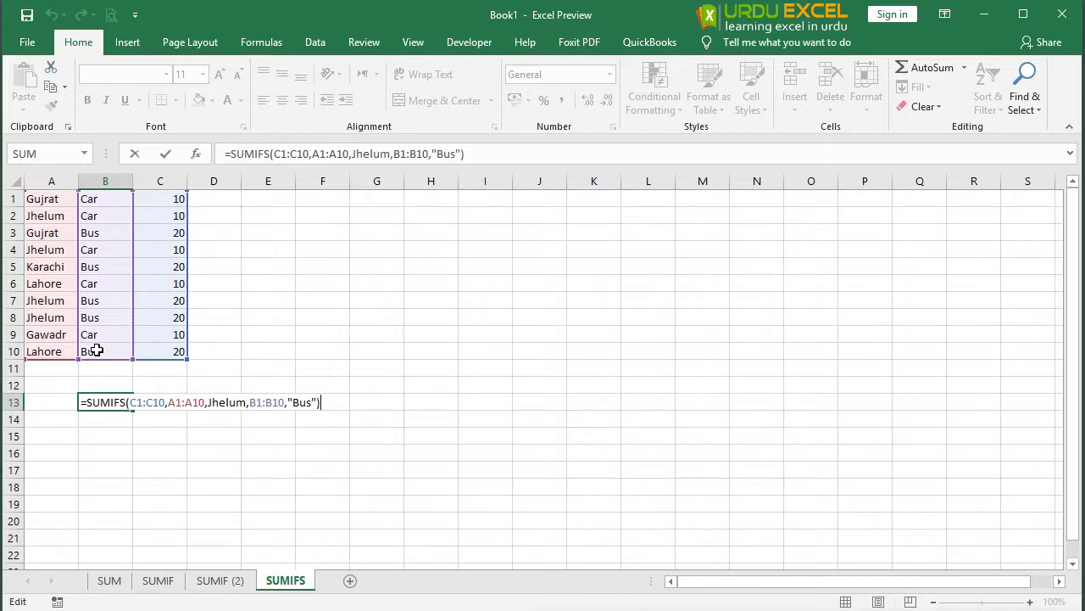
pyautogui.click(353, 153)
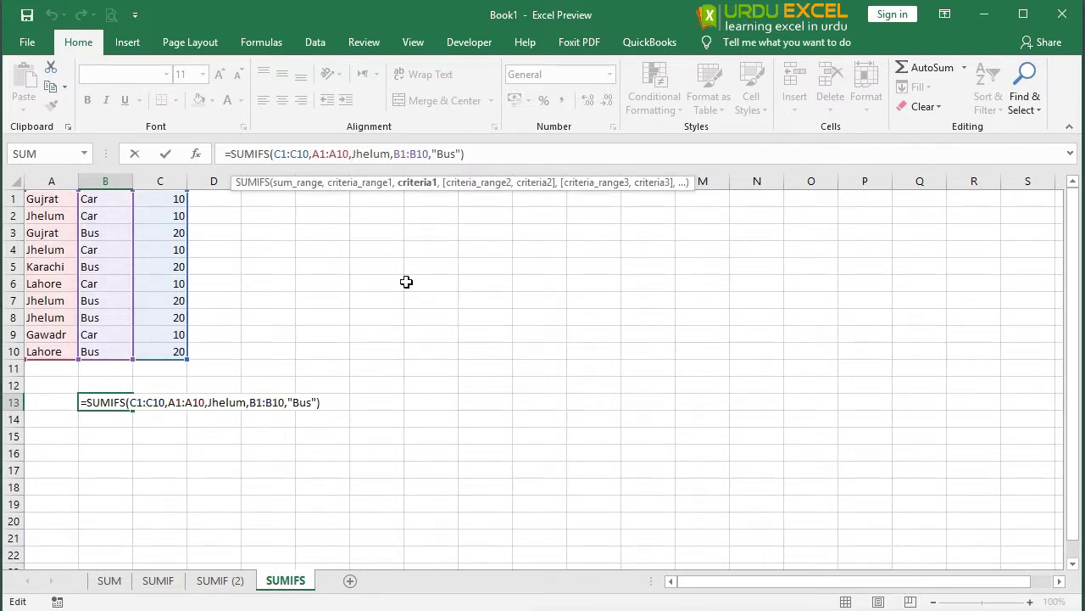
pyautogui.write('"')
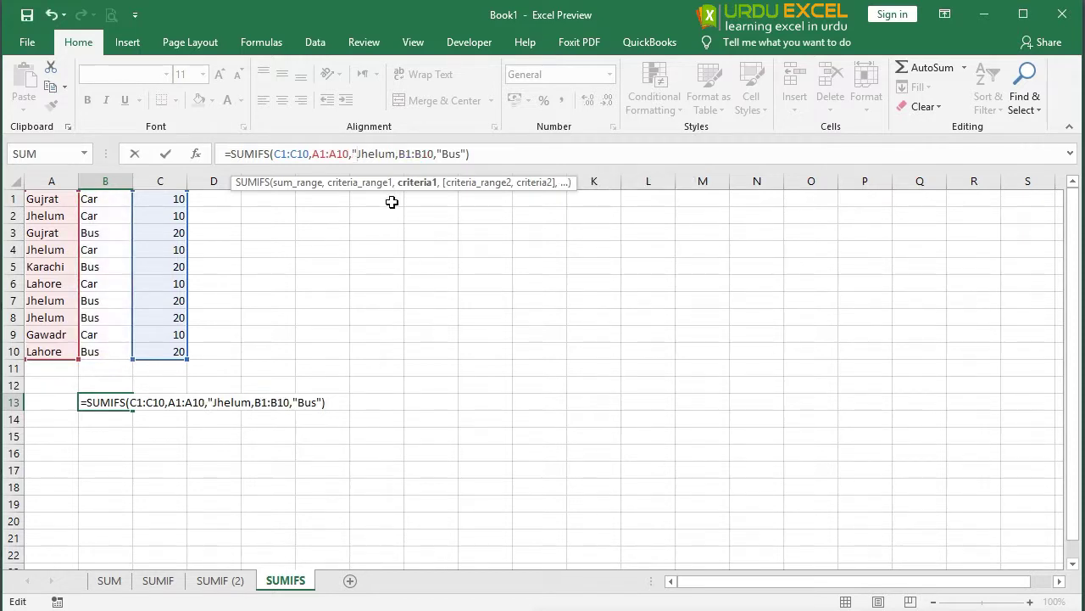
pyautogui.click(396, 153)
pyautogui.write('"')
pyautogui.press('Return')
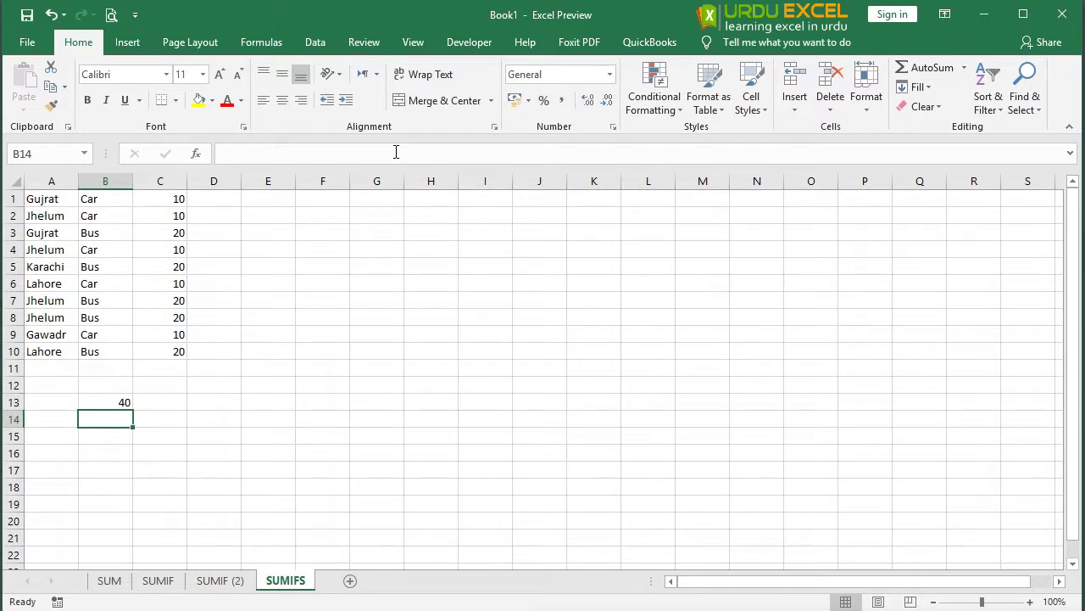
pyautogui.press('Up')
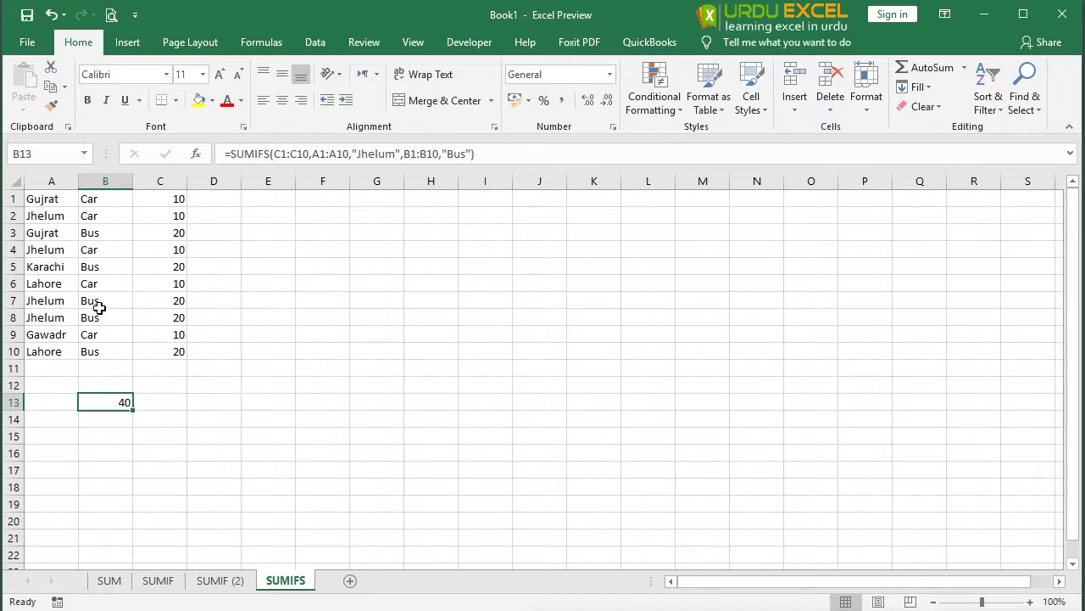
# - Check the Jhelum Bus rows in A7:B8, then copy B13's SUMIFS formula text into B14
pyautogui.moveTo(59, 302); pyautogui.dragTo(159, 312)
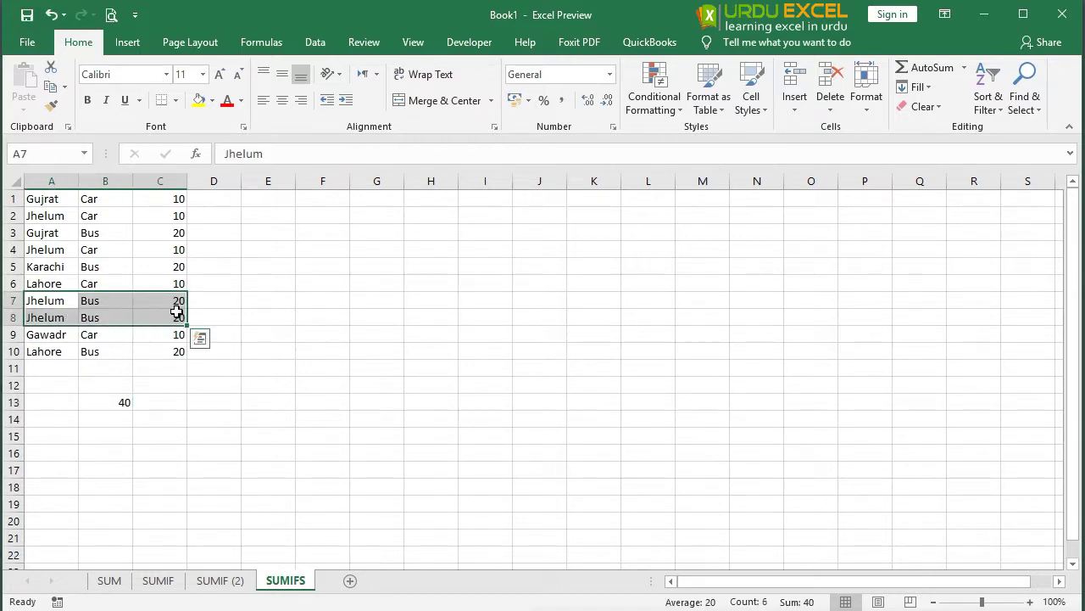
pyautogui.click(123, 399)
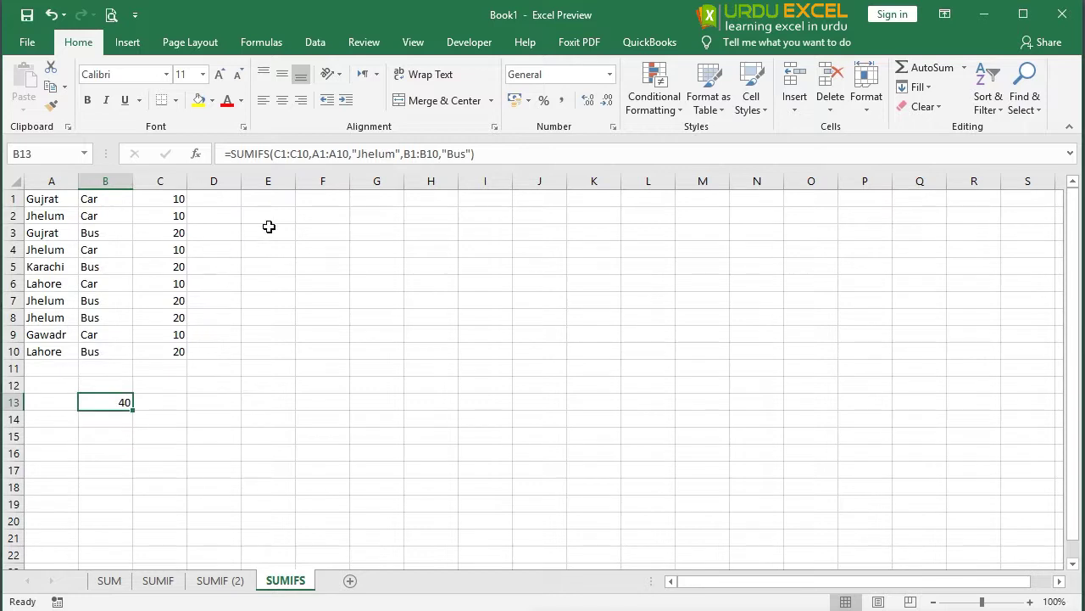
pyautogui.moveTo(493, 153); pyautogui.dragTo(223, 153)
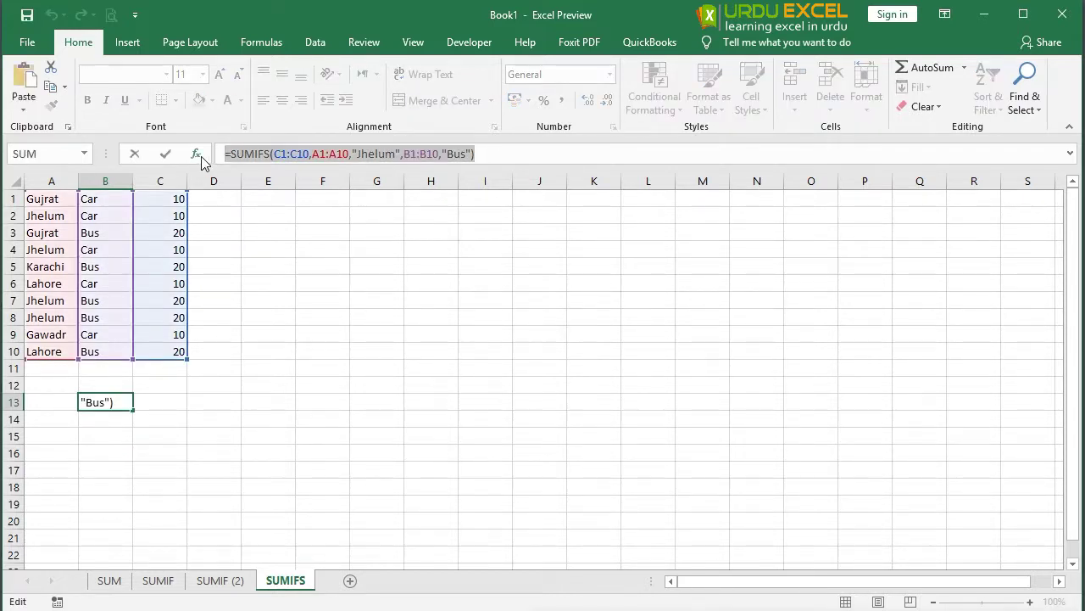
pyautogui.press('Escape')
pyautogui.click(124, 419)
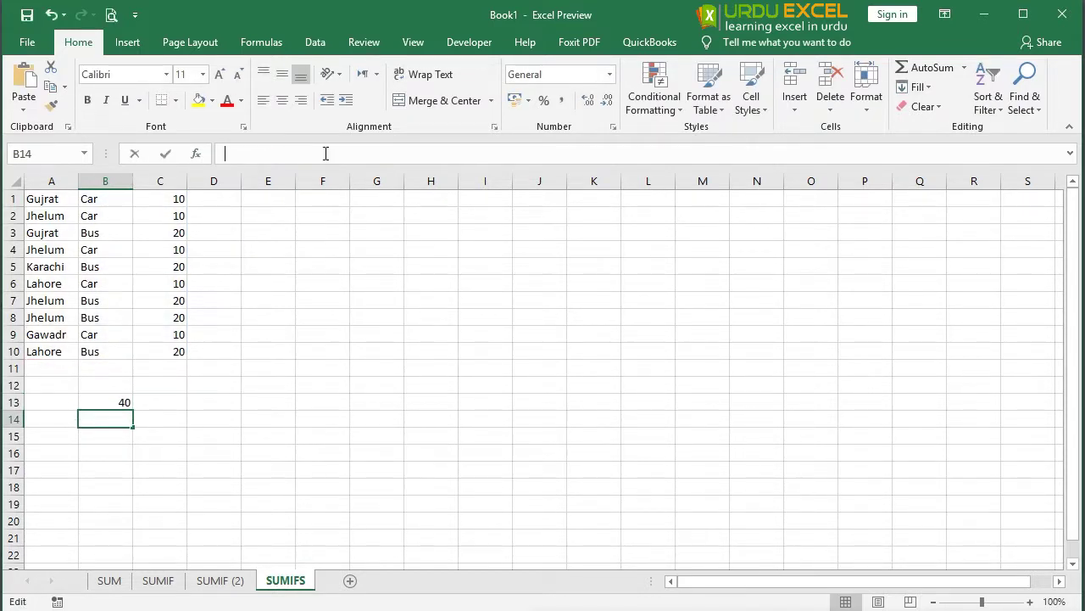
pyautogui.write('=SUMIFS(C1:C10,A1:A10,"Jhelum",B1:B10,"Bus")')
# - Label the results Bus in A13 and Car in A14
pyautogui.click(61, 397)
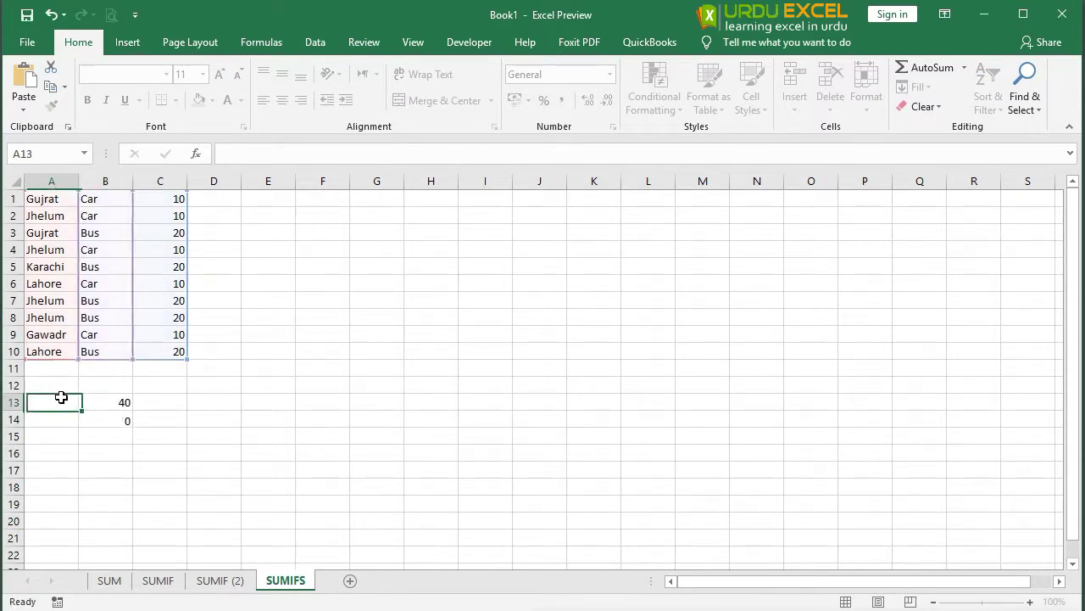
pyautogui.write('Bus')
pyautogui.press('Return')
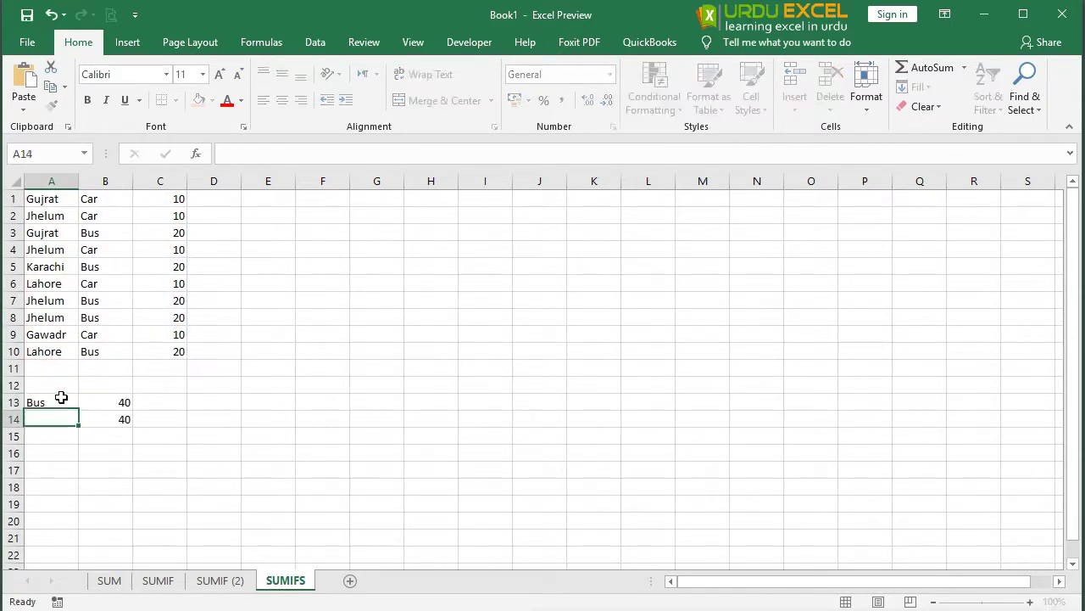
pyautogui.write('Car')
pyautogui.press('Tab')
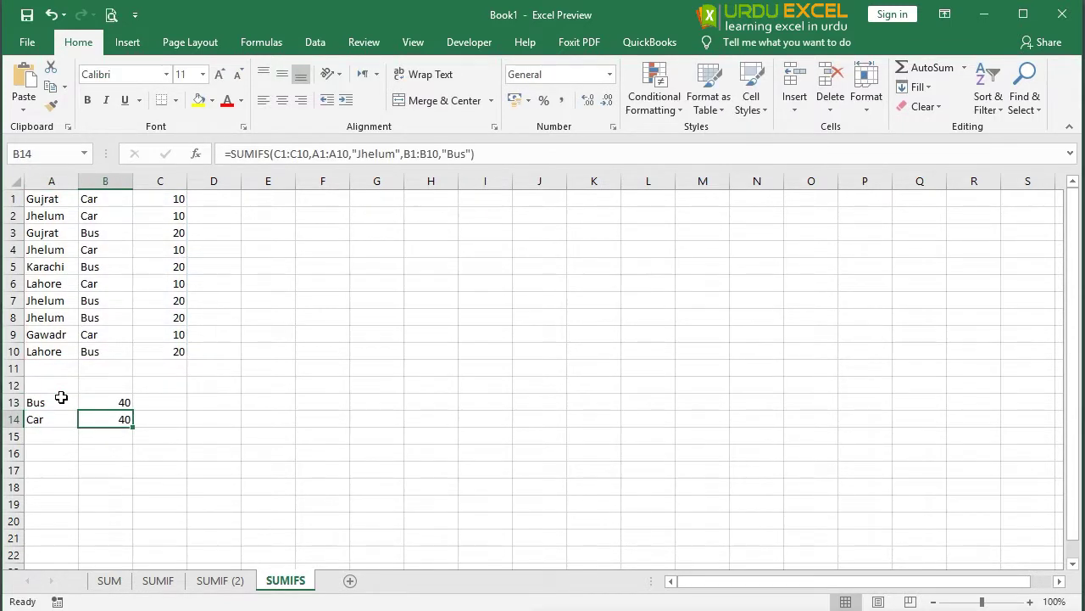
# - Change B14's criterion from "Bus" to "Car" so it totals Jhelum Car amounts
pyautogui.click(457, 153)
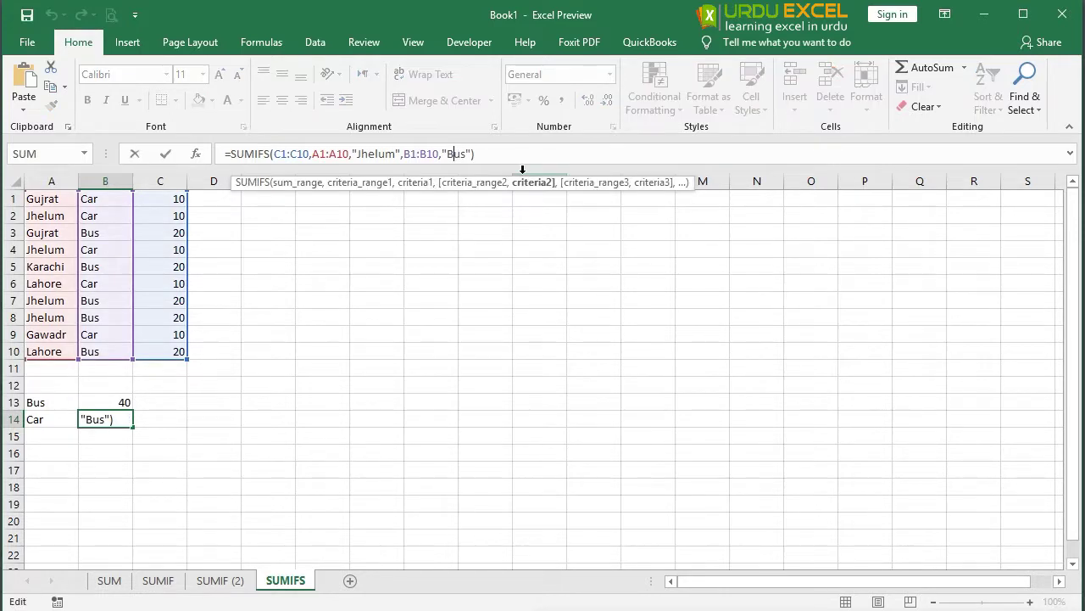
pyautogui.press('Delete')
pyautogui.press('Delete')
pyautogui.press('BackSpace')
pyautogui.write('Car')
pyautogui.press('Return')
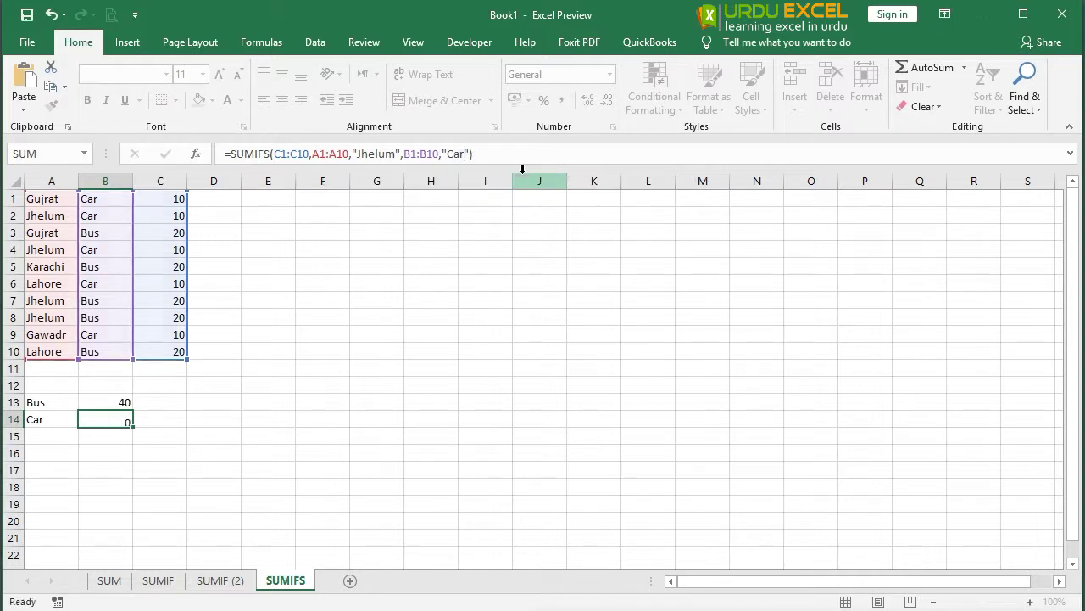
pyautogui.press('Up')
pyautogui.press('Right')
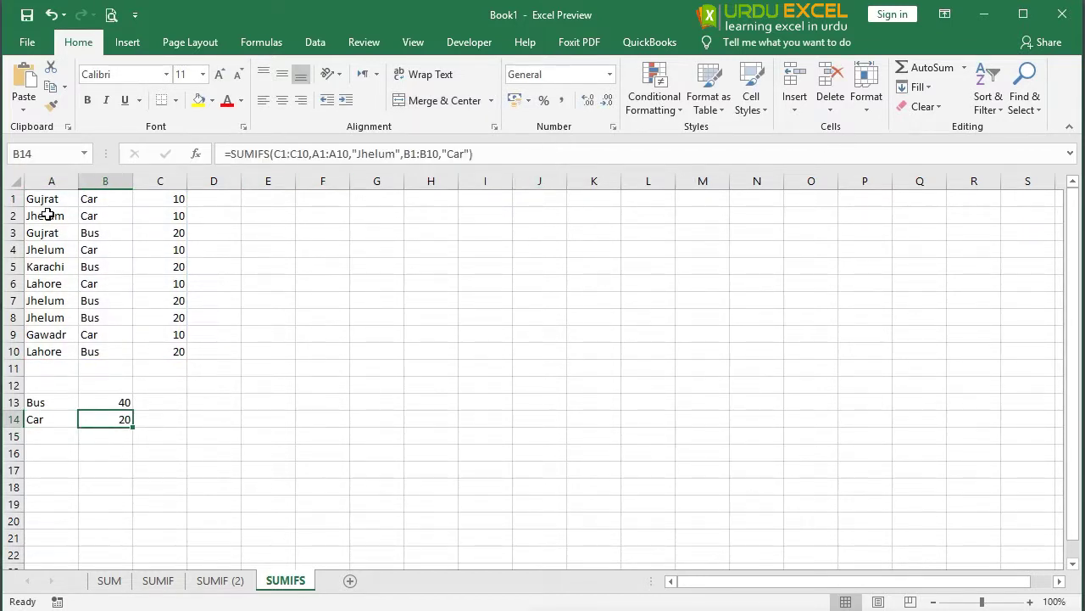
# - Check that Jhelum Car rows 2 and 4 match B14's total of 20, then return to the SUM sheet
pyautogui.moveTo(48, 214); pyautogui.dragTo(178, 214)
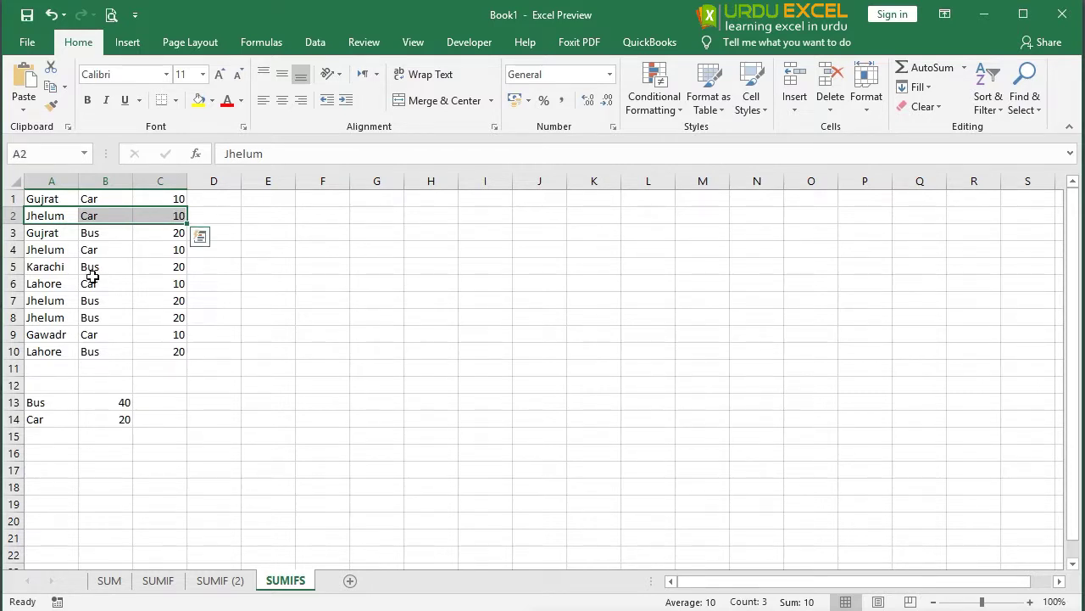
pyautogui.moveTo(48, 249); pyautogui.dragTo(171, 250)
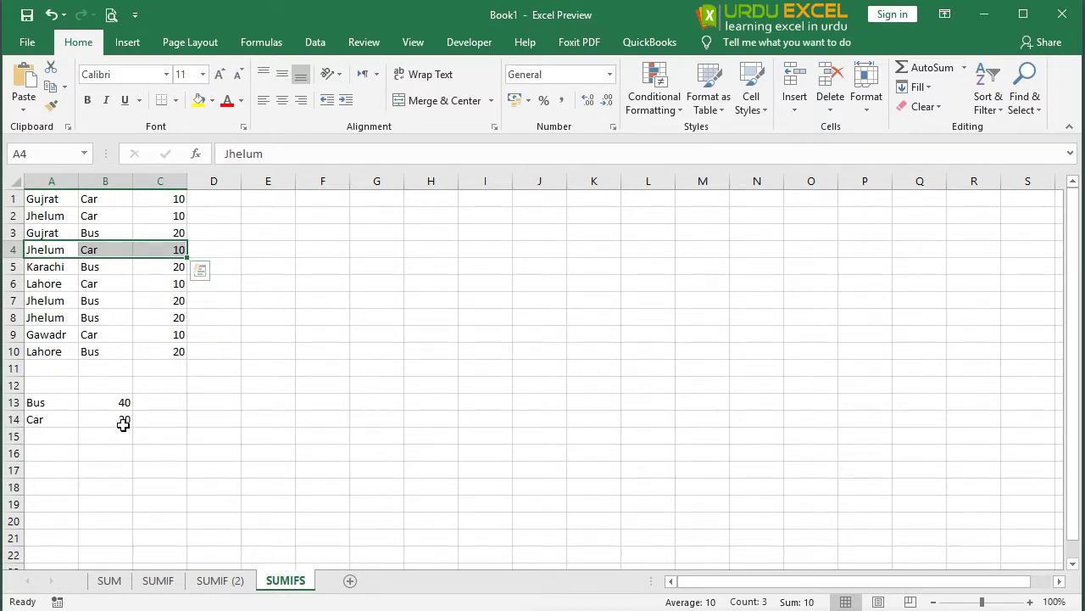
pyautogui.click(123, 423)
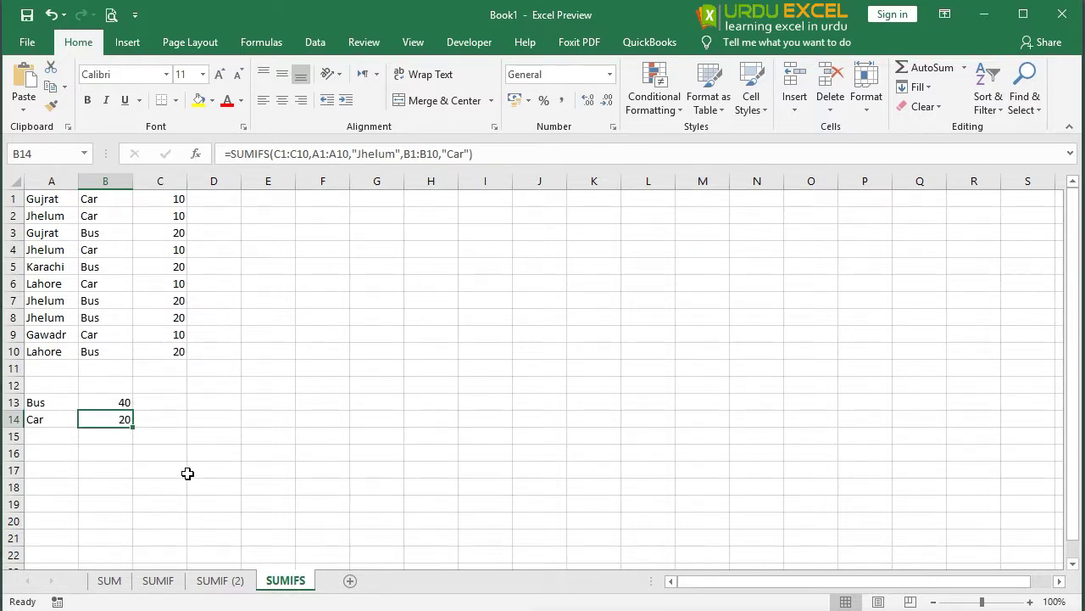
pyautogui.click(108, 581)
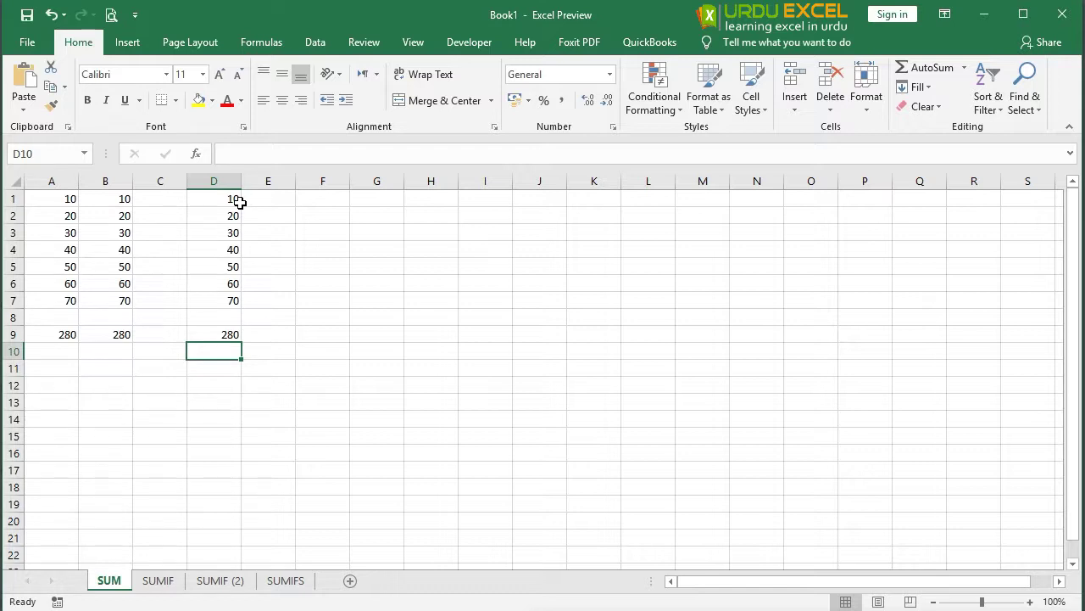
pyautogui.click(160, 581)
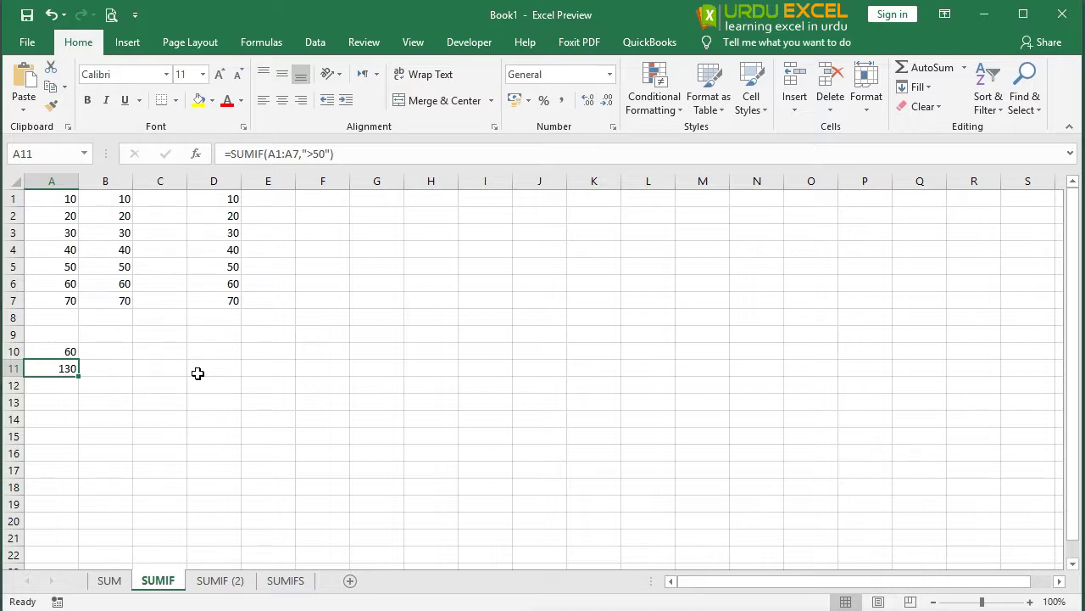
pyautogui.click(212, 583)
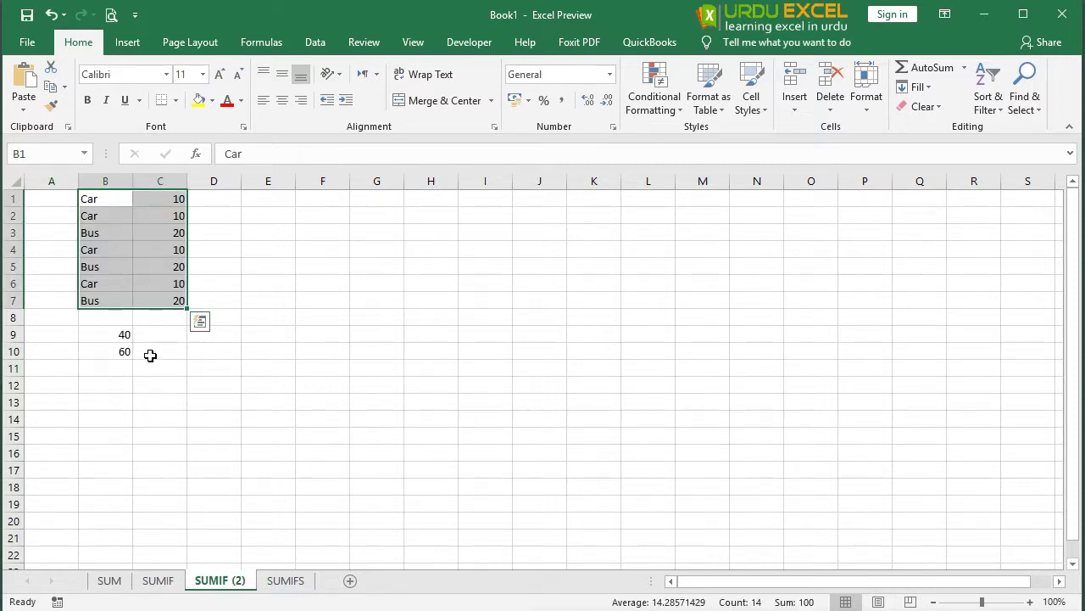
pyautogui.click(123, 335)
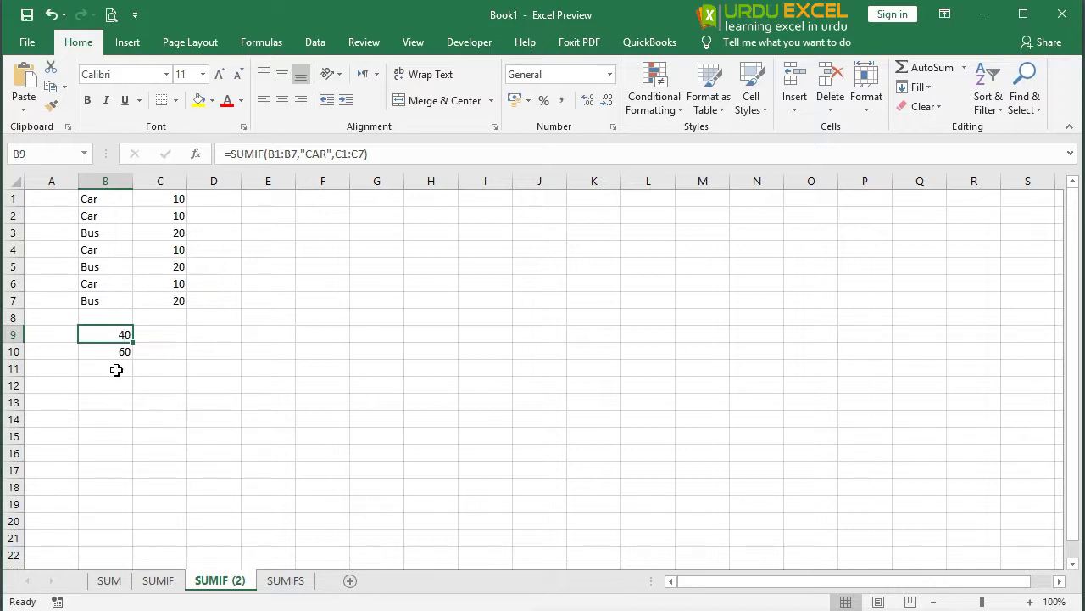
pyautogui.click(280, 579)
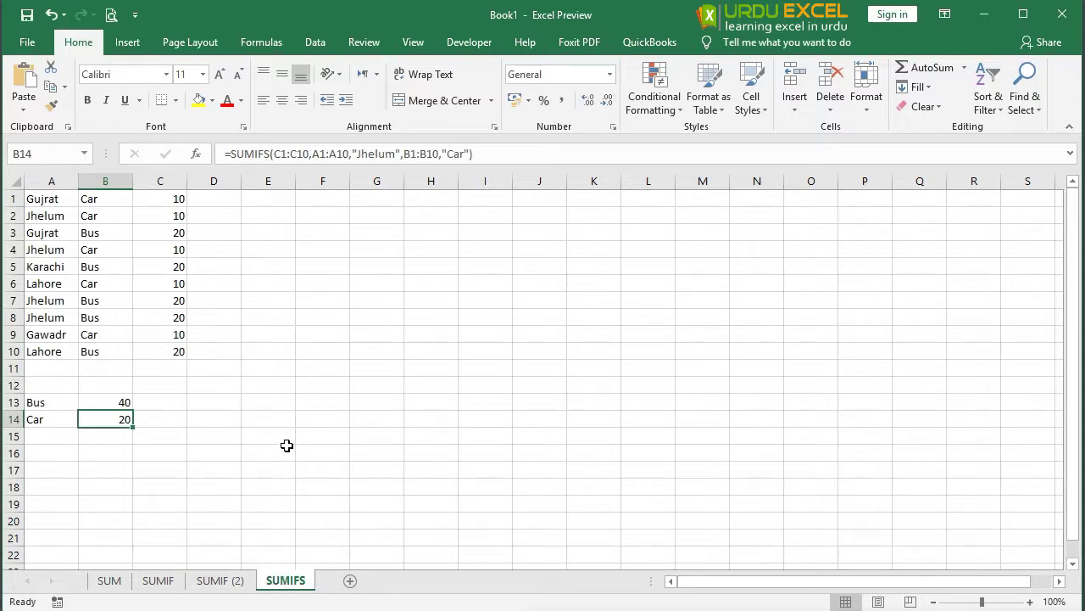